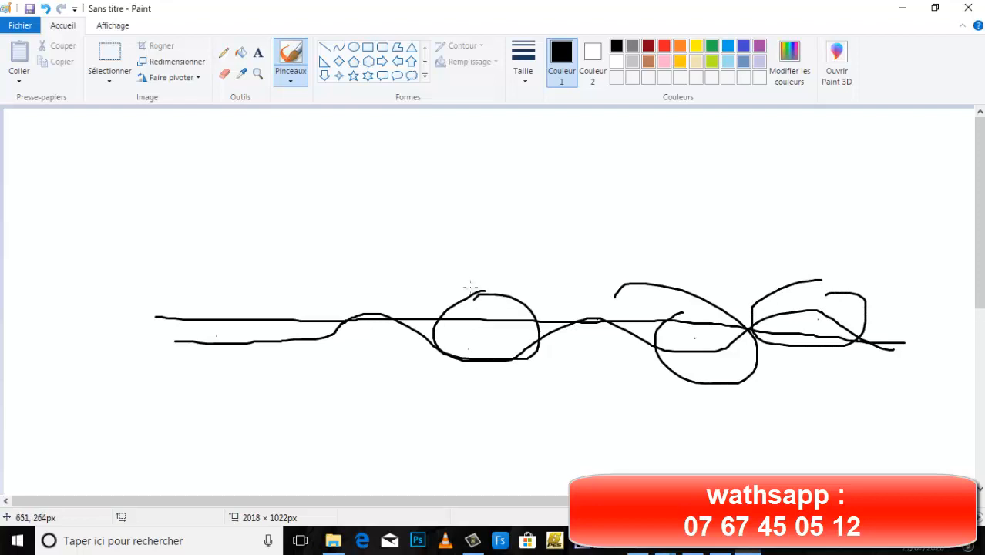
- Minimize Paint and the presentation, and open the survey file levé avant (TN).txt from the cubature RN7 folder
click(893, 12)
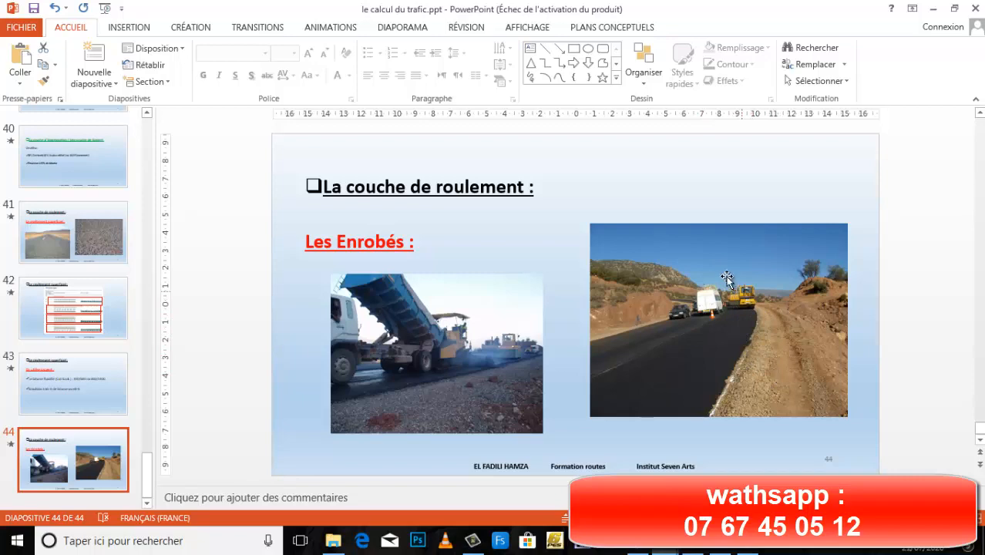
click(932, 8)
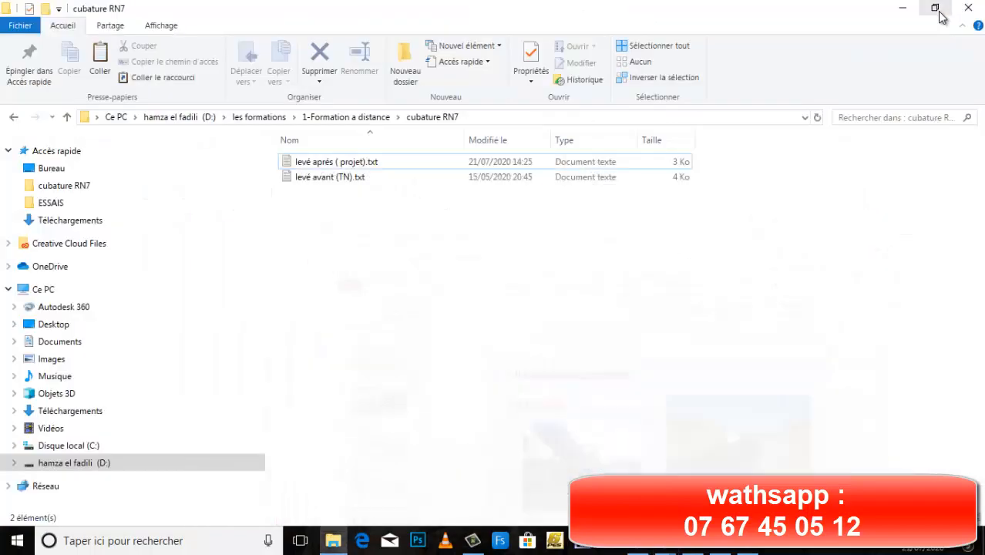
click(319, 182)
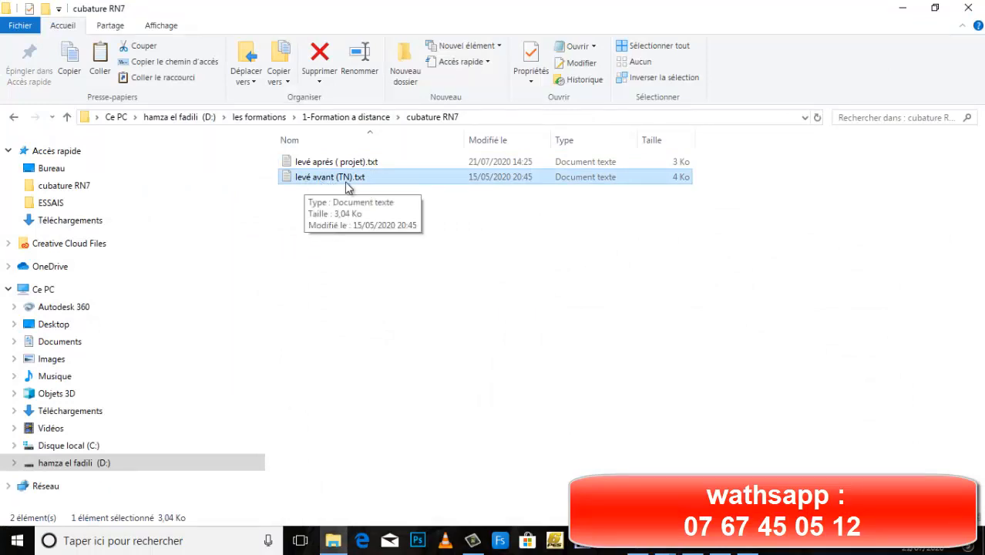
double_click(333, 182)
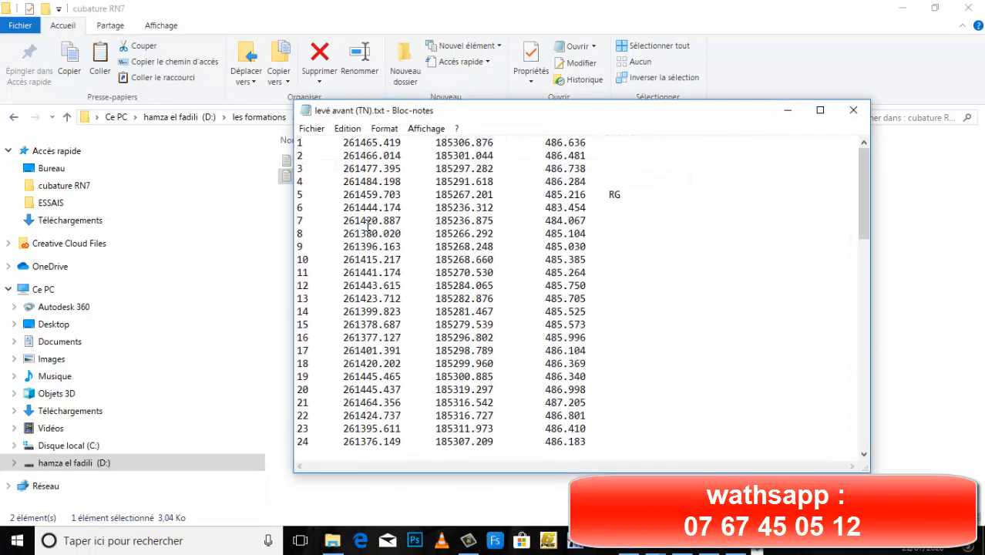
drag(487, 114, 624, 150)
- Open levé aprés ( projet).txt and fit its window into a narrow column at the edge of the screen
double_click(371, 163)
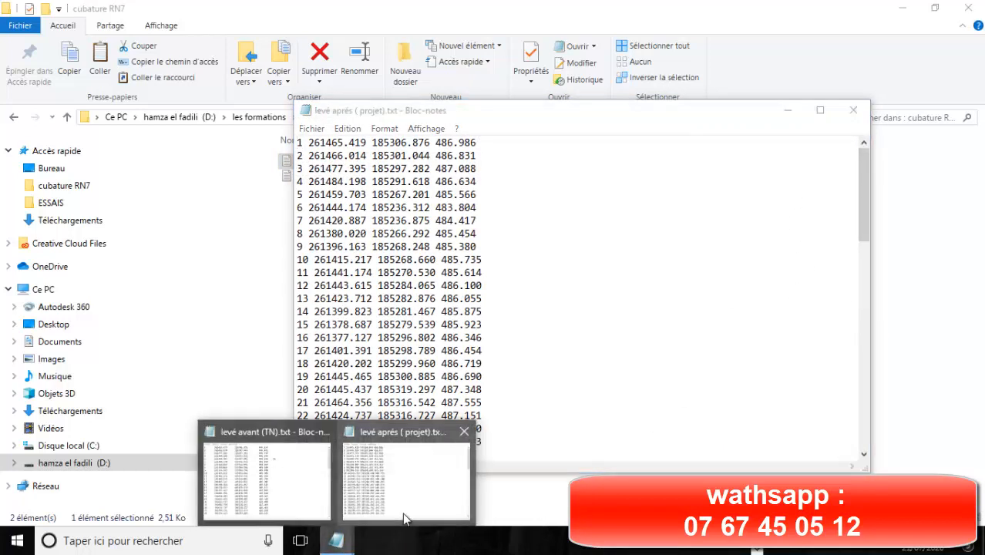
drag(577, 117, 301, 118)
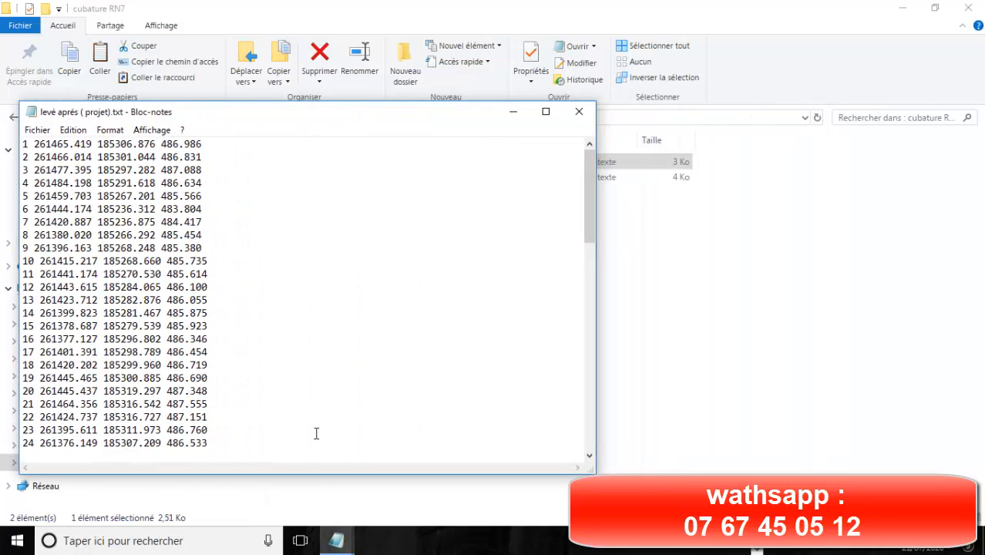
key(super+Left)
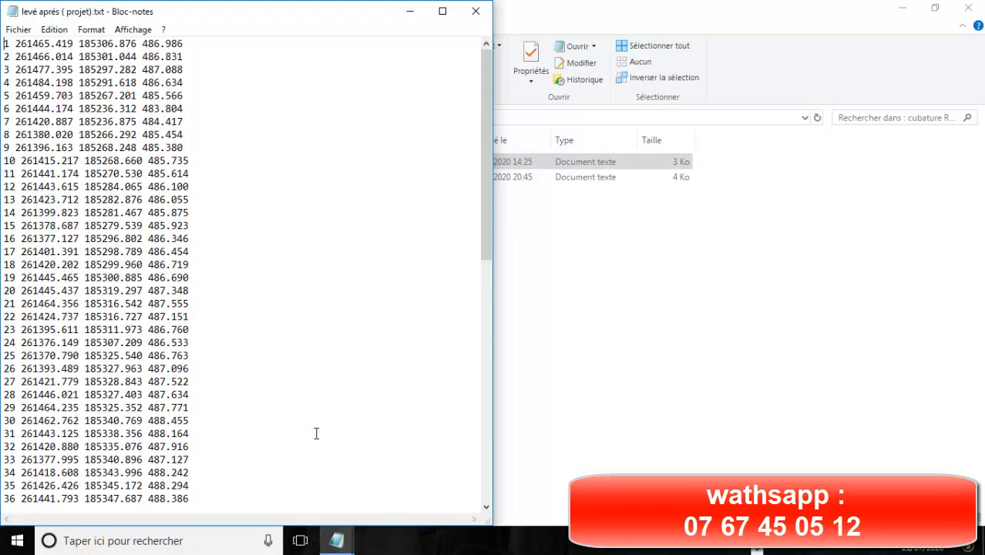
click(341, 542)
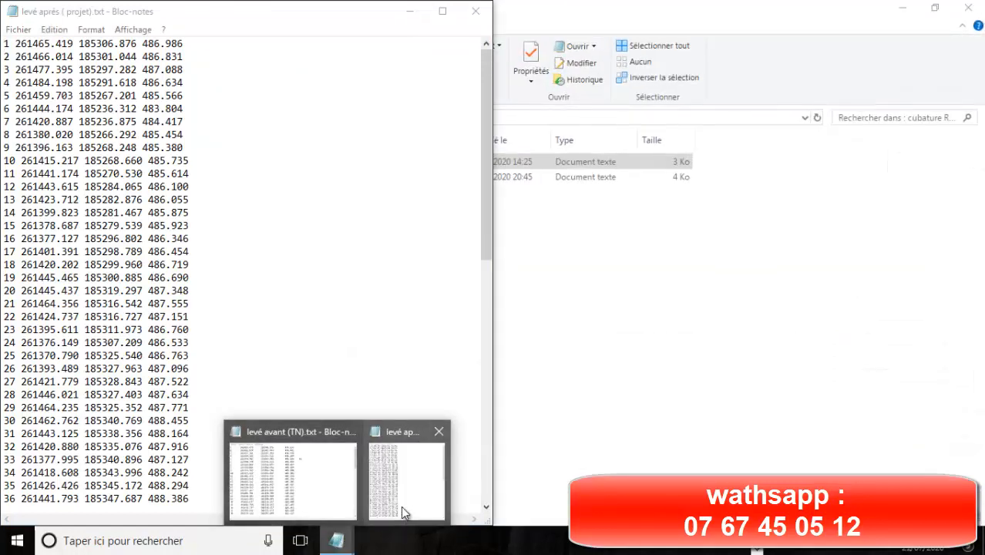
click(402, 503)
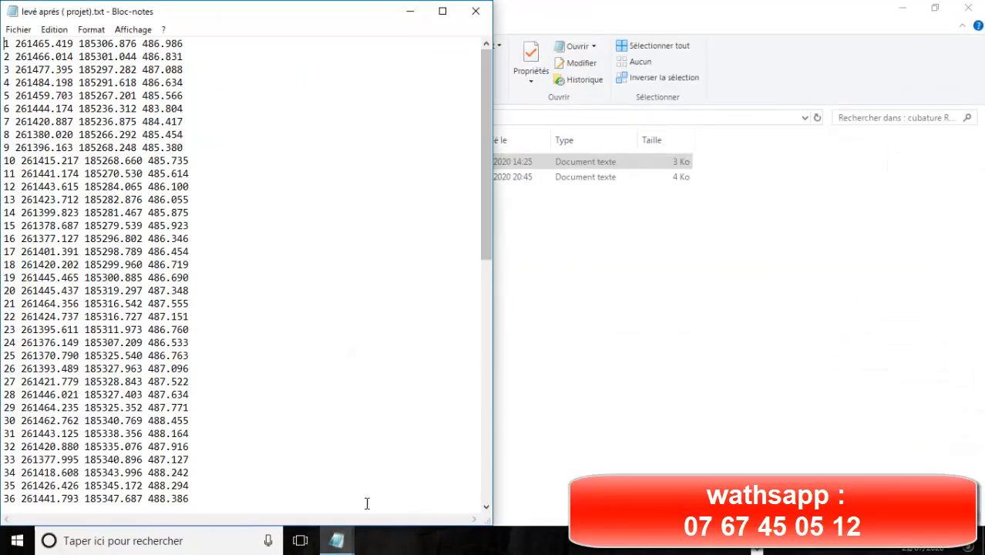
click(332, 546)
mouse_move(336, 541)
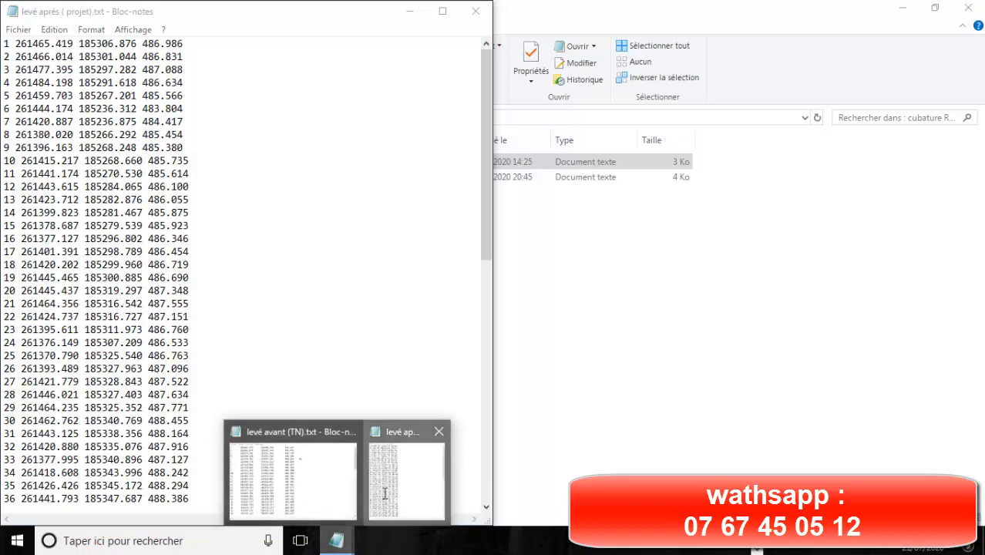
click(384, 491)
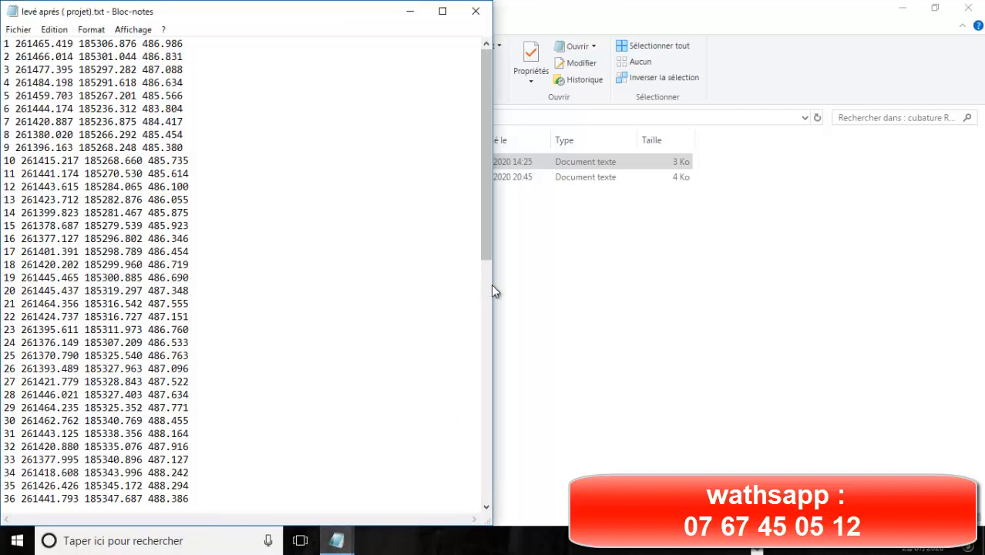
drag(498, 289, 255, 298)
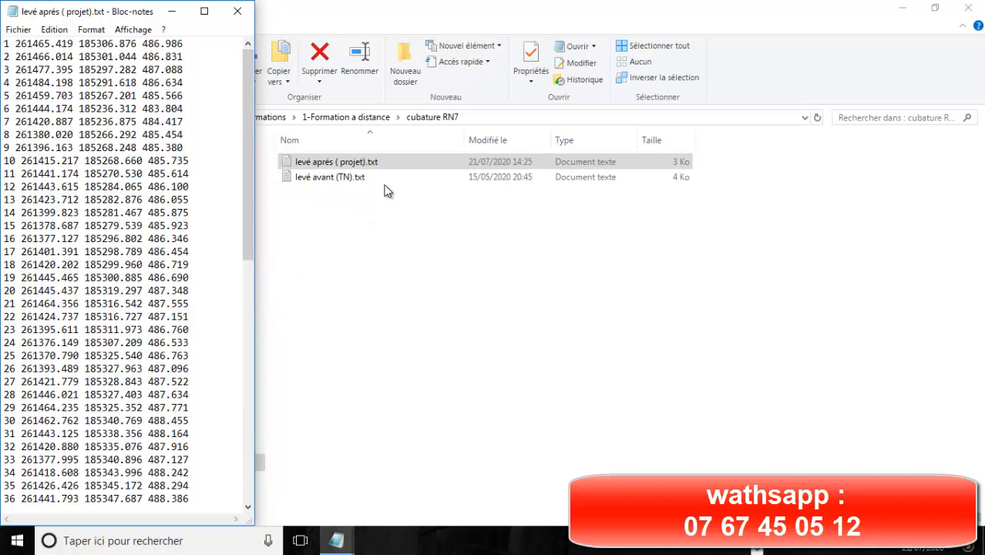
- Reopen levé avant (TN).txt and highlight the X and Y coordinates of point 1 for comparison with the other survey
double_click(358, 178)
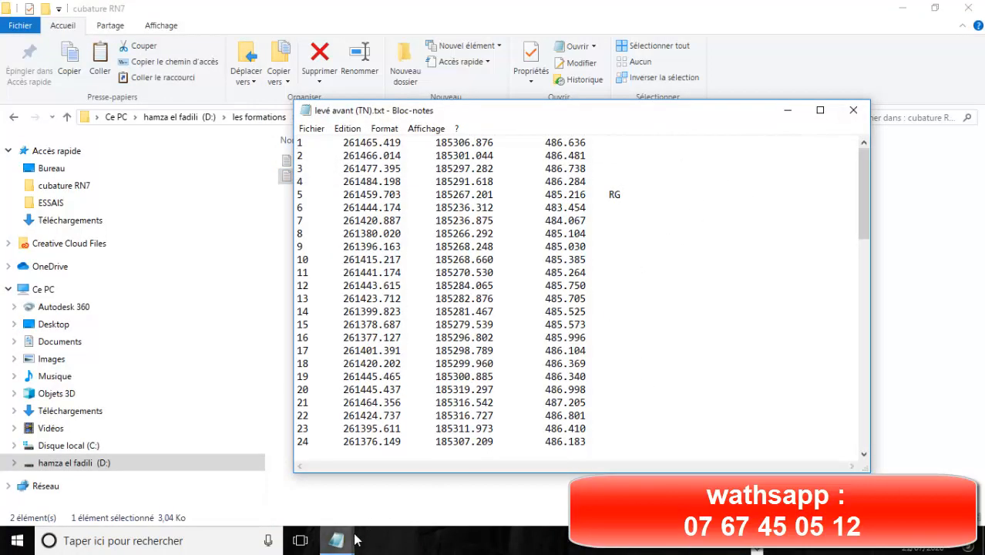
mouse_move(339, 536)
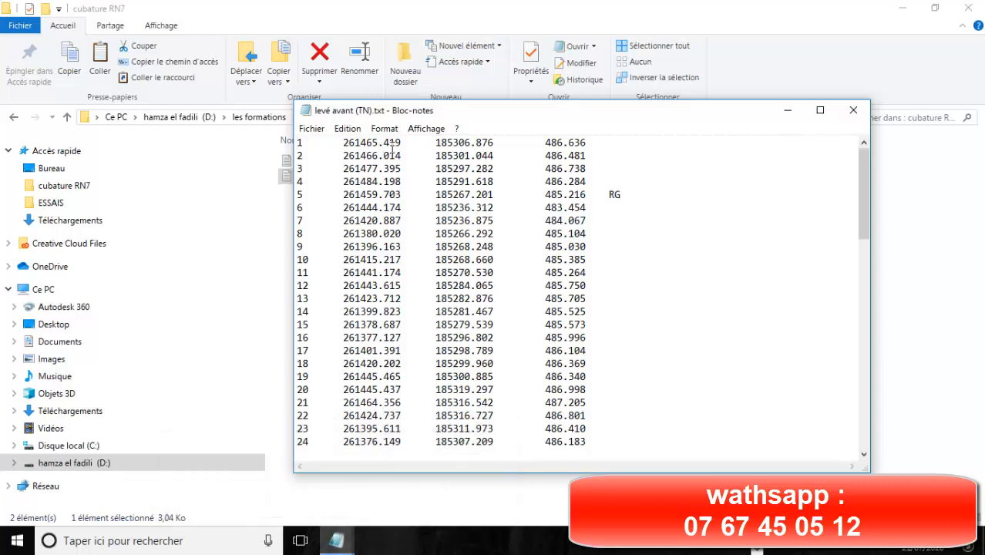
drag(492, 142, 348, 141)
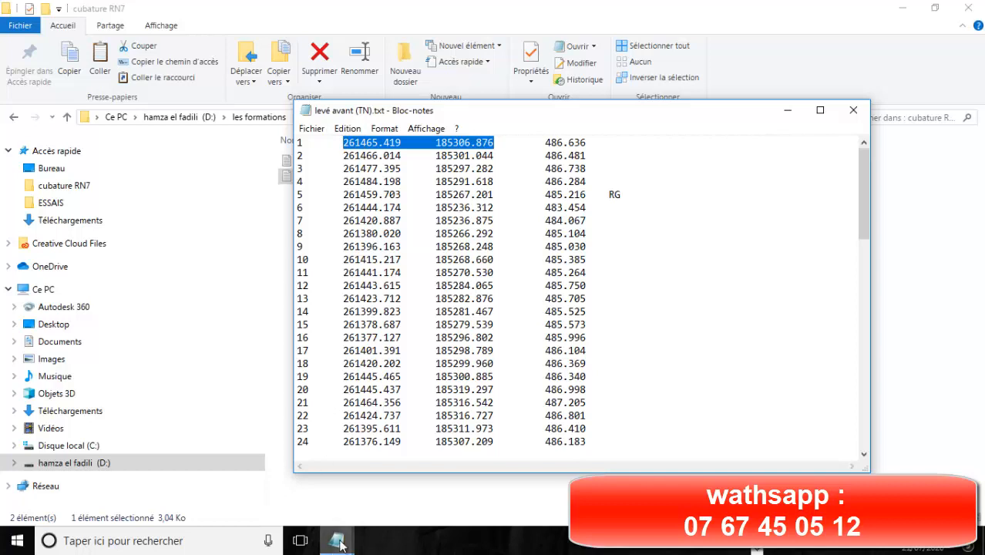
mouse_move(339, 539)
click(266, 473)
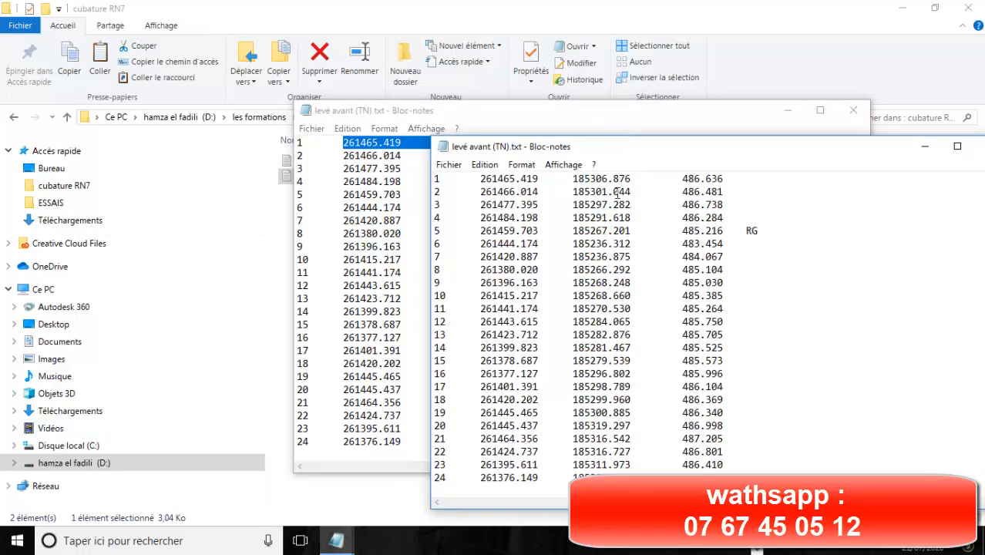
drag(629, 178, 480, 178)
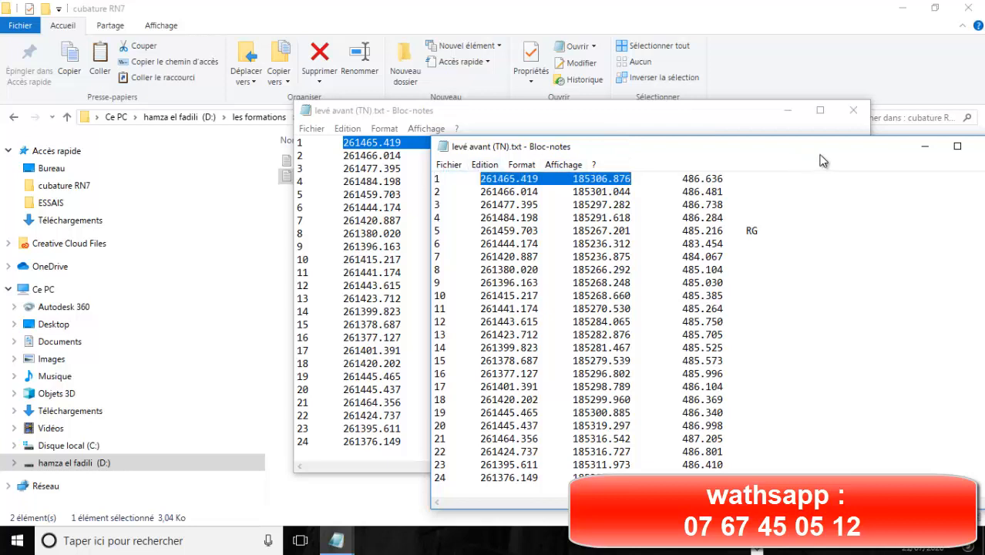
click(922, 147)
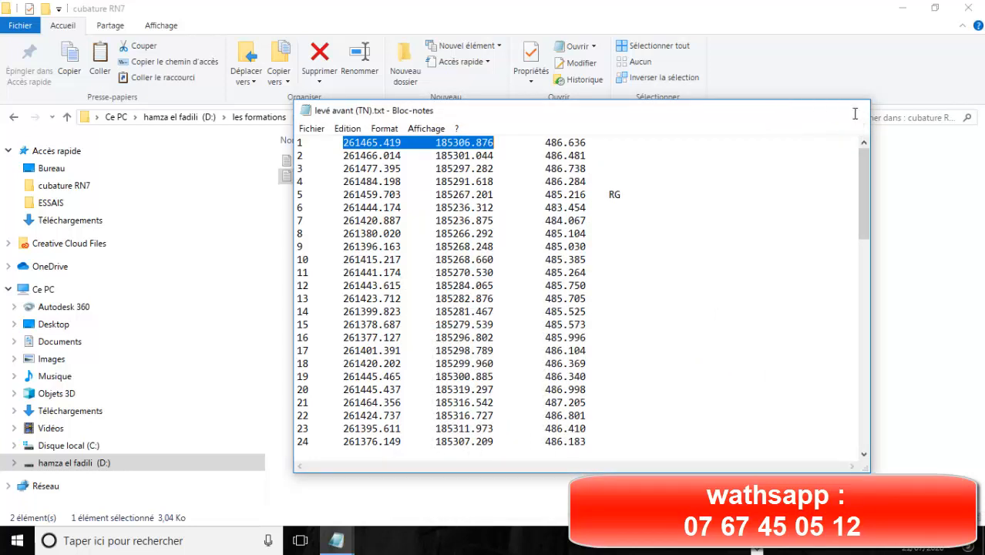
- View levé aprés ( projet).txt and levé avant (TN).txt in turn to compare their point elevations, closing each file
click(853, 111)
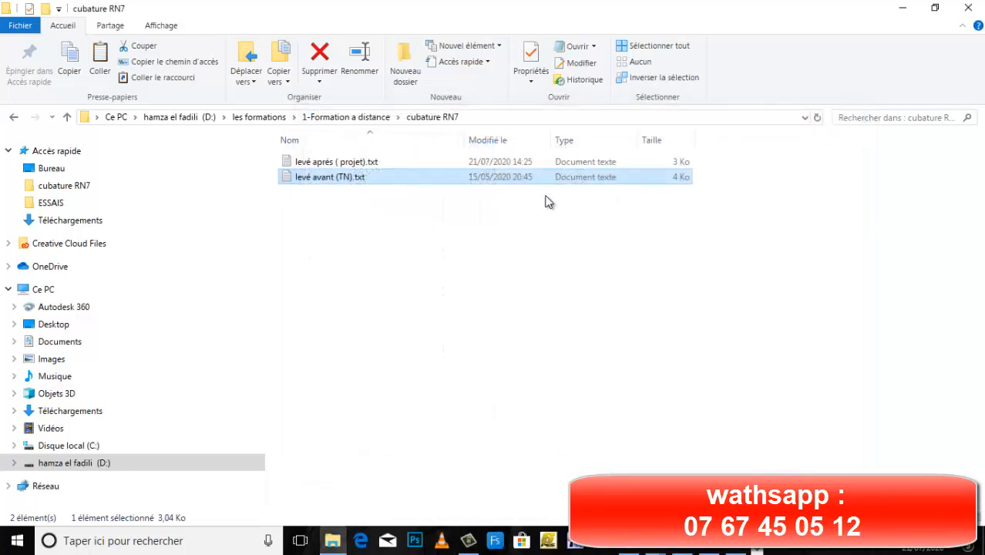
double_click(374, 160)
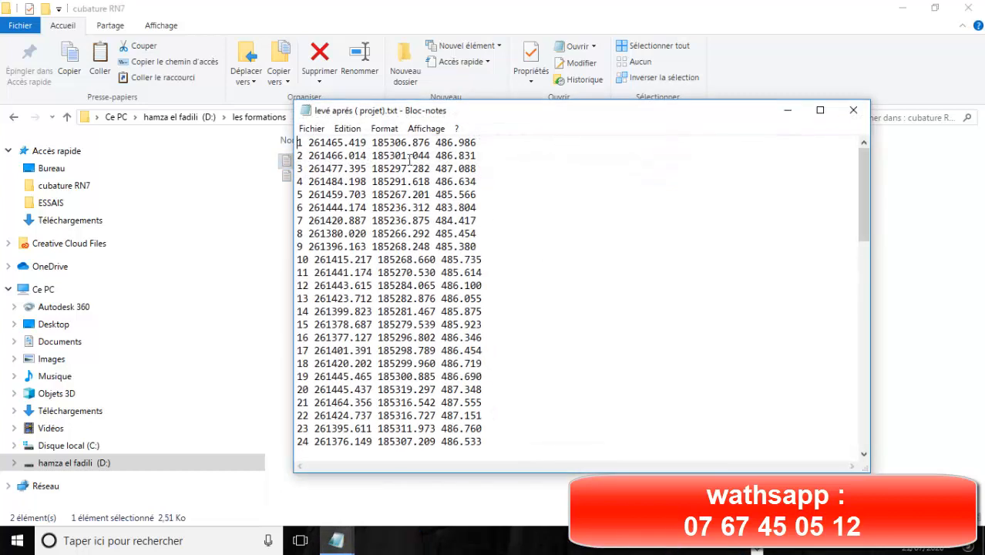
click(853, 110)
double_click(402, 175)
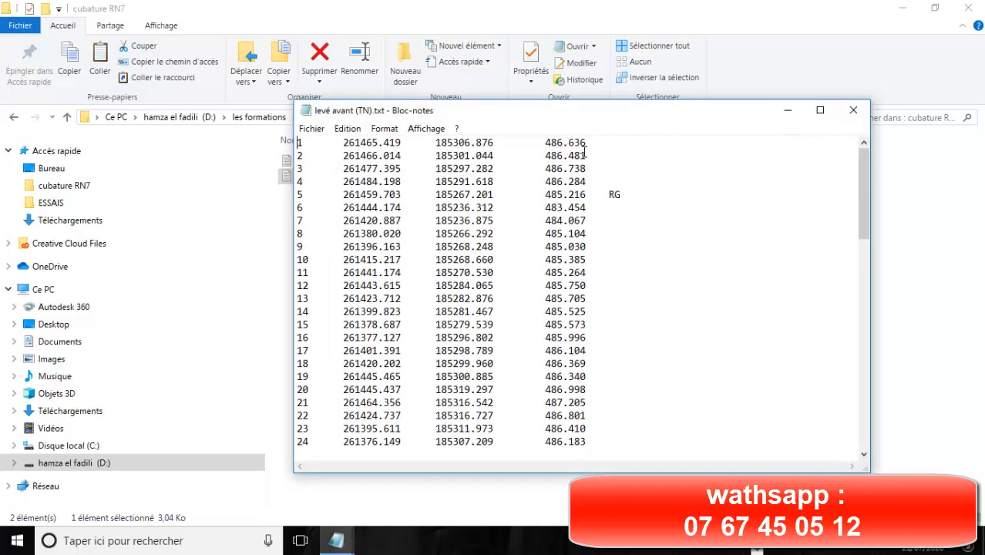
click(853, 110)
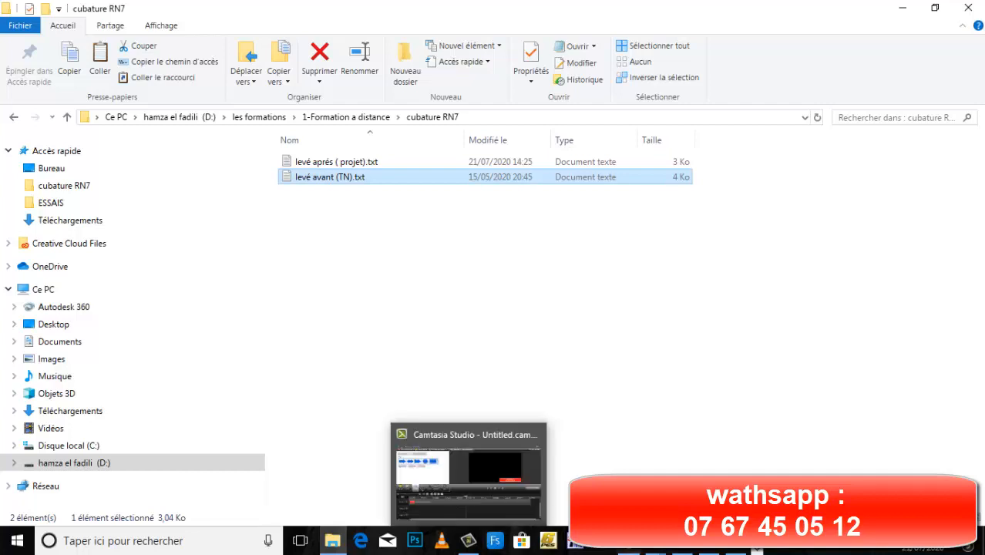
- Switch to Covadis, start loading a topographic point set and choose levé avant (TN).txt as the points file
click(548, 540)
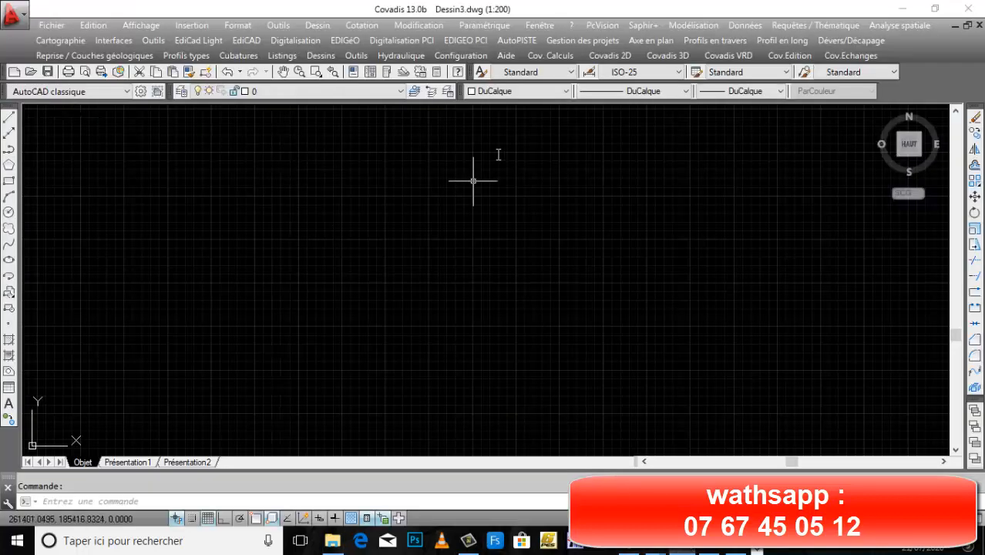
click(621, 57)
mouse_move(677, 129)
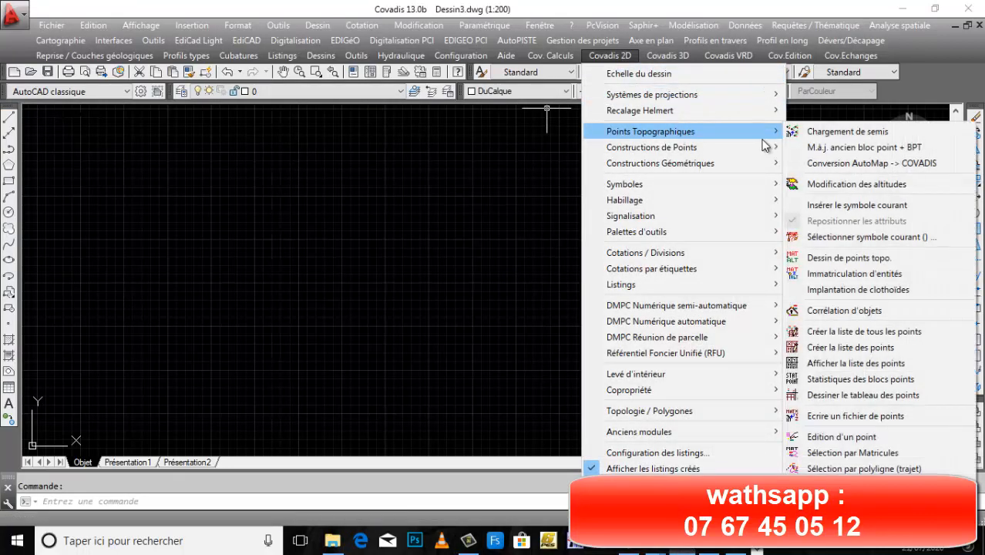
click(829, 134)
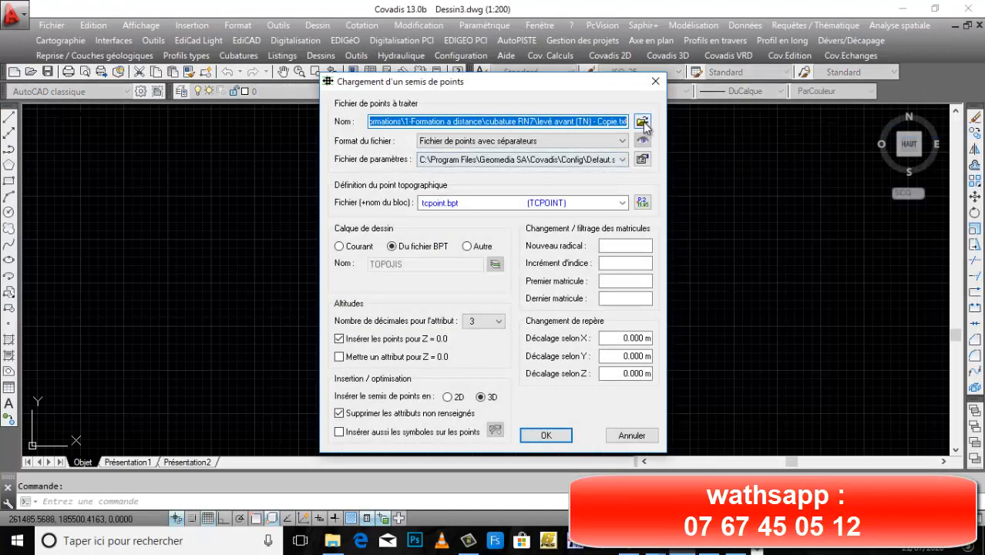
click(641, 122)
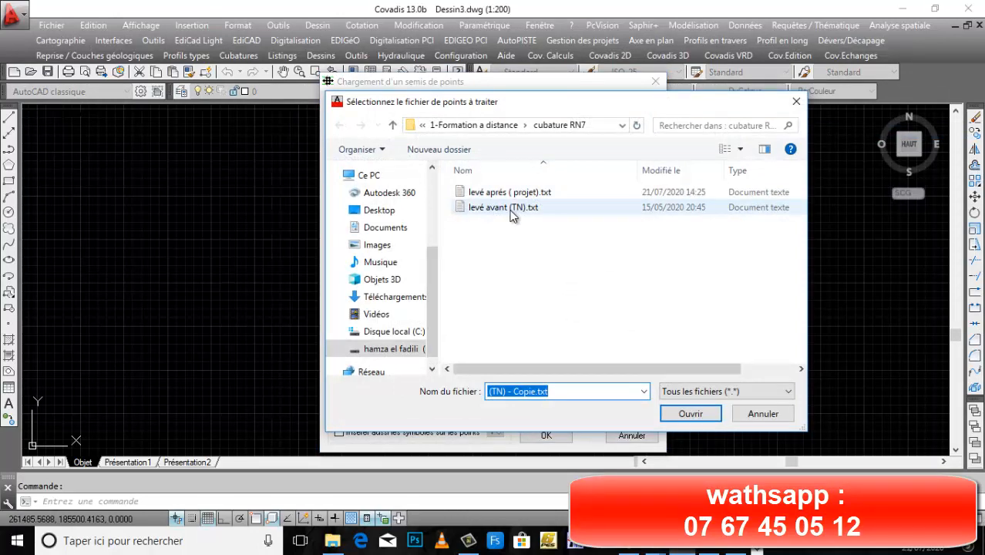
click(512, 210)
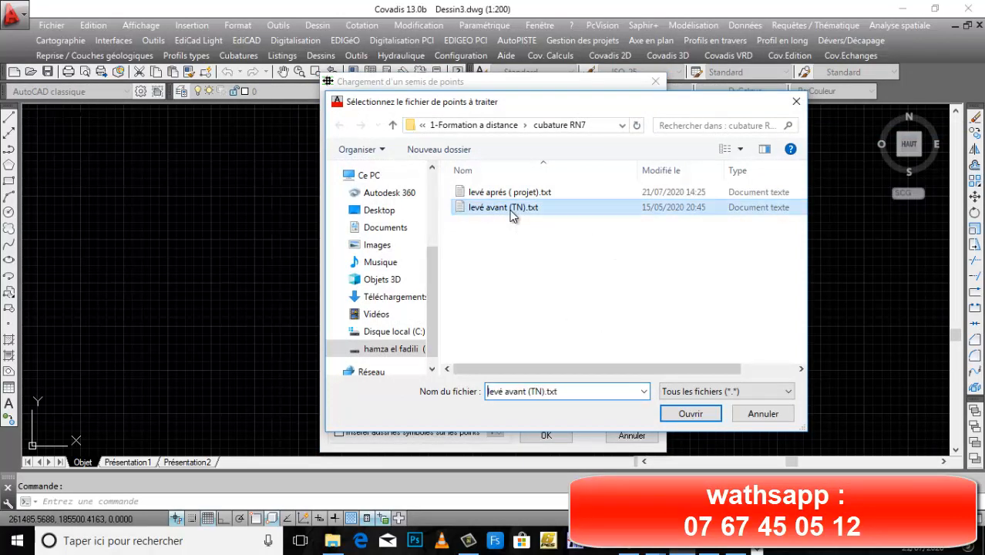
click(692, 413)
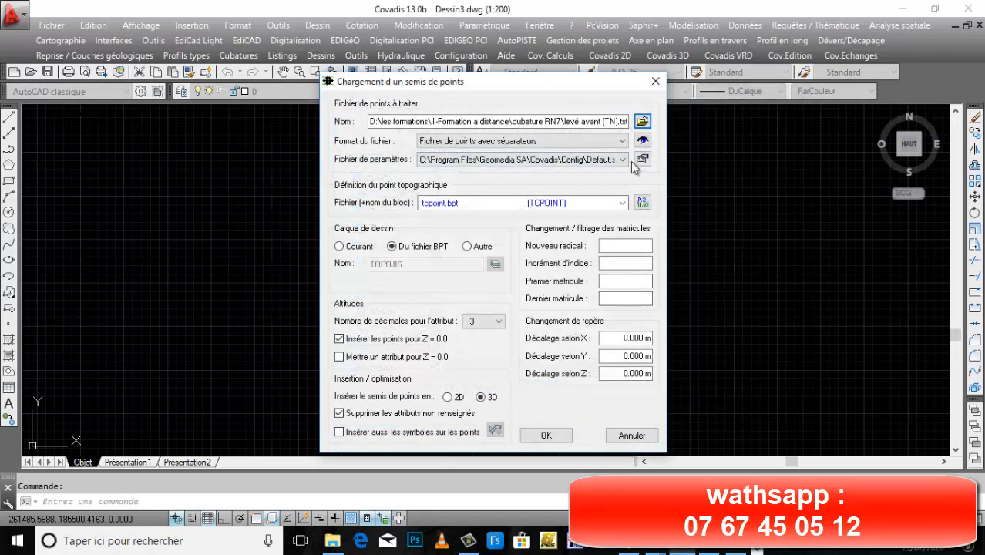
- Preview the points file and confirm the space-separated MXYZ format with the symbol code position set to ignoré
click(642, 140)
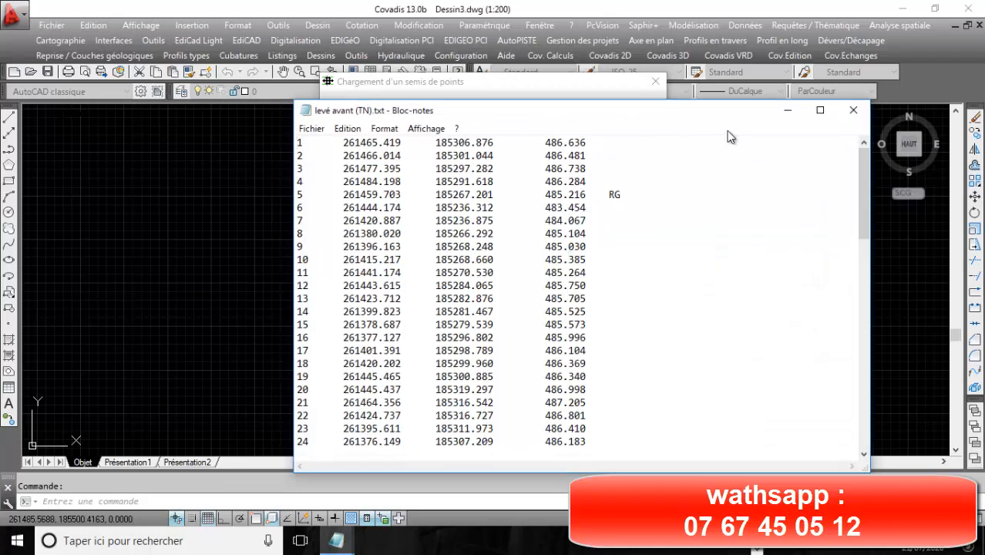
click(853, 110)
click(642, 160)
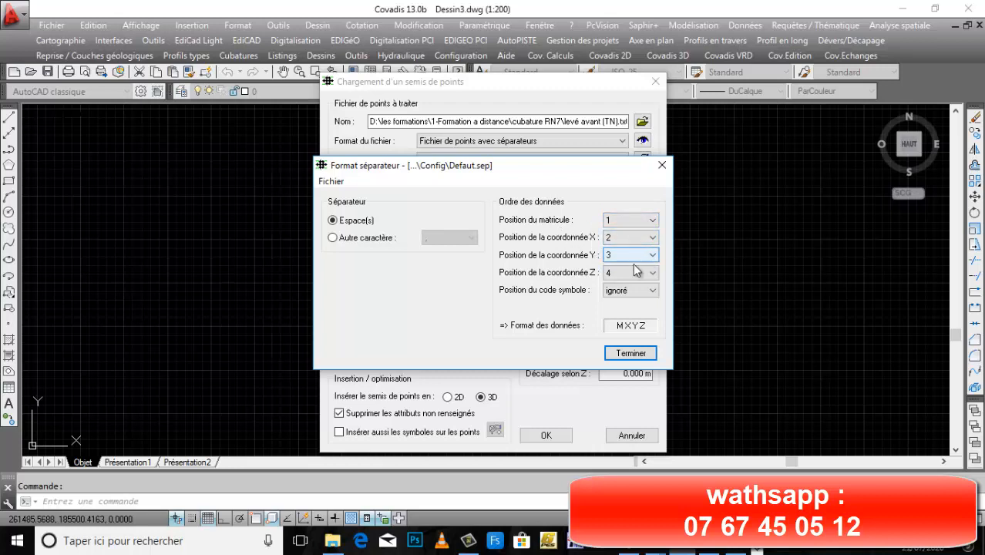
click(627, 293)
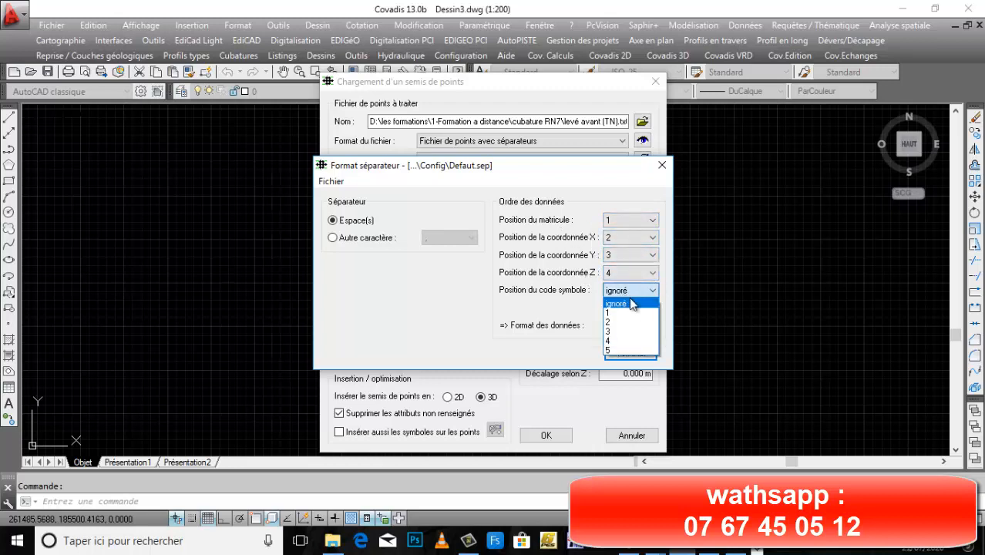
click(627, 303)
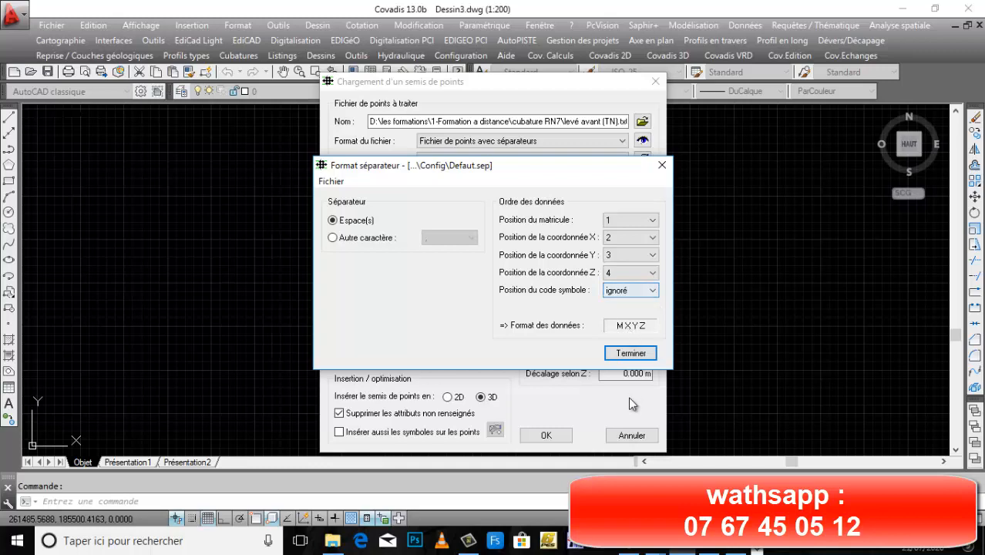
click(629, 353)
- Load the 3D points, replacing the existing topographic point list and redefining the TCPOINT block
click(546, 436)
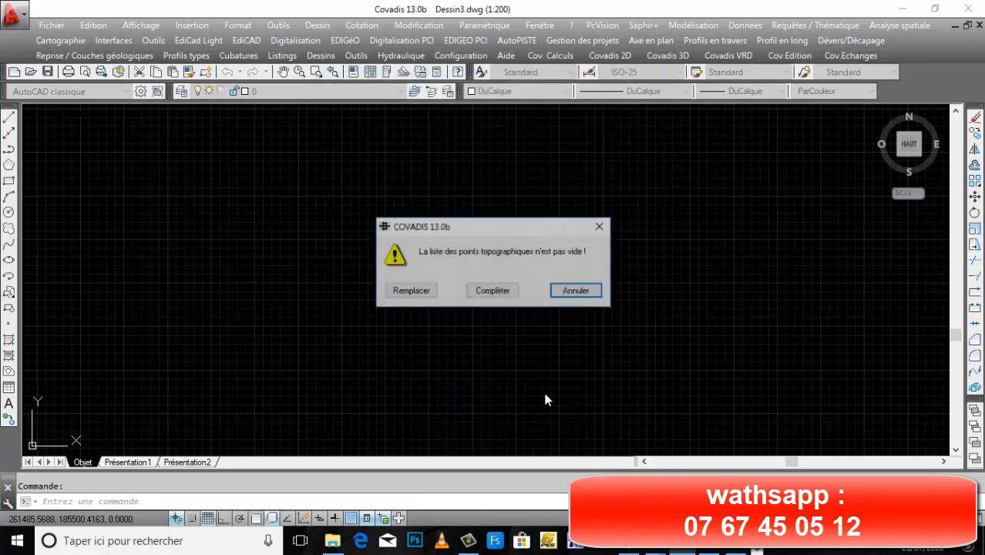
click(427, 295)
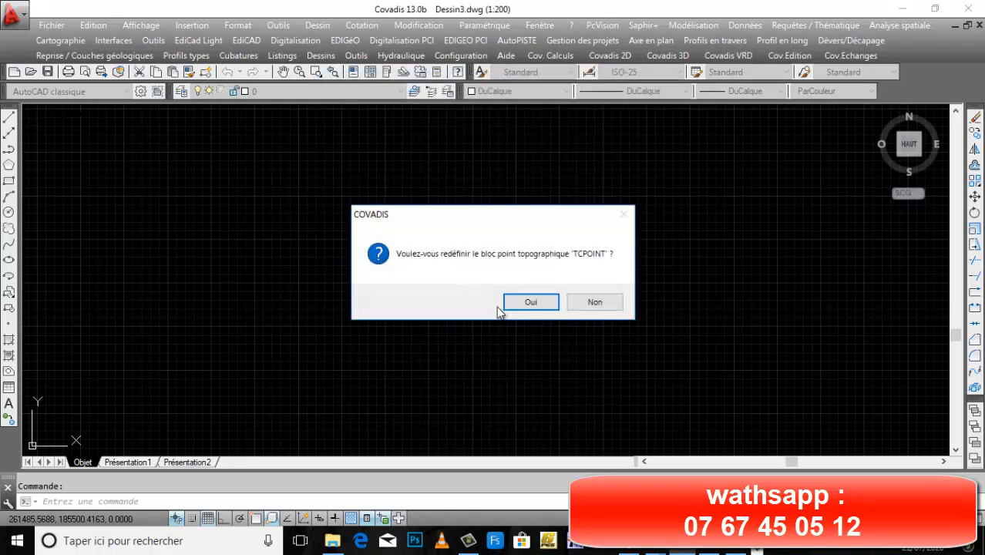
click(513, 305)
middle_drag(582, 244, 580, 266)
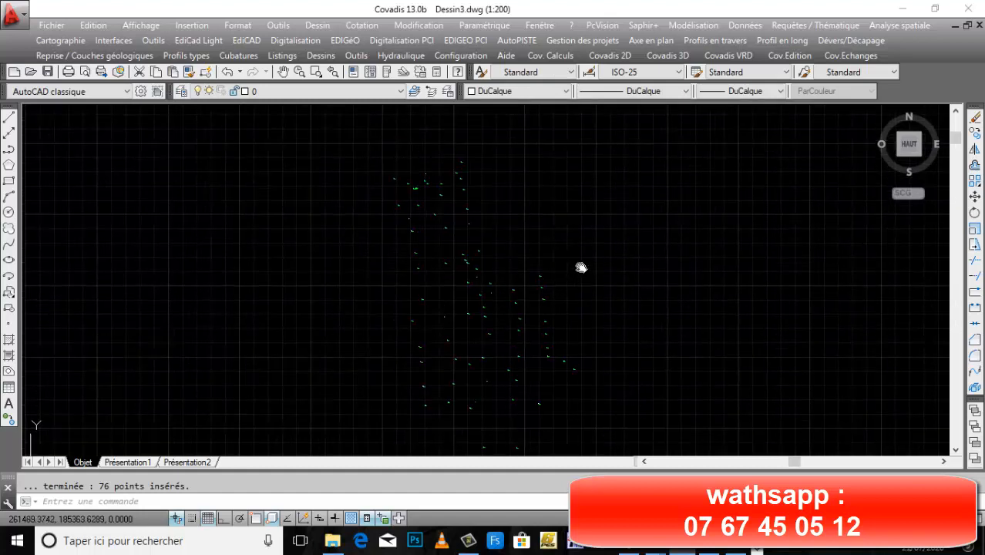
- Start the calculation and drawing of the MNT for the loaded points and open its general configuration
click(657, 61)
mouse_move(724, 132)
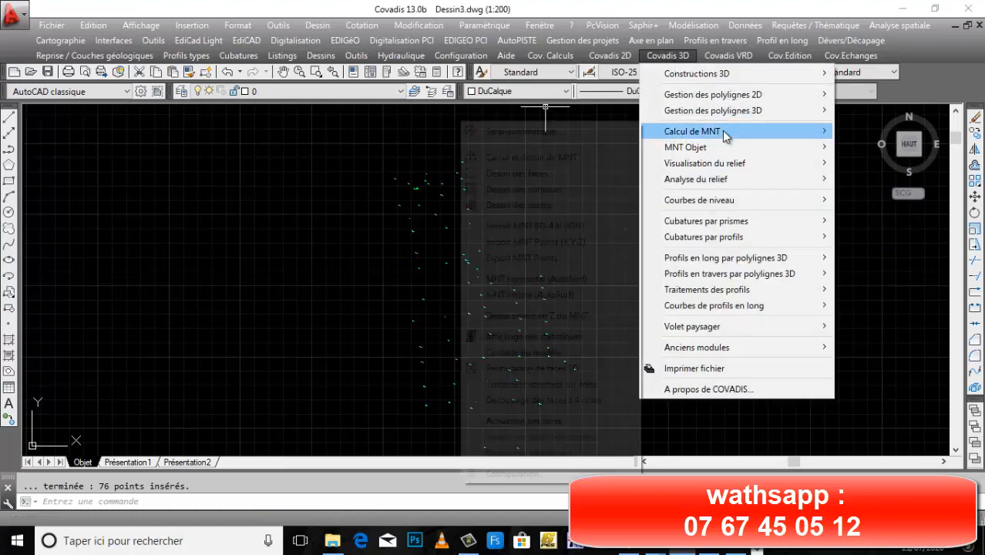
click(580, 159)
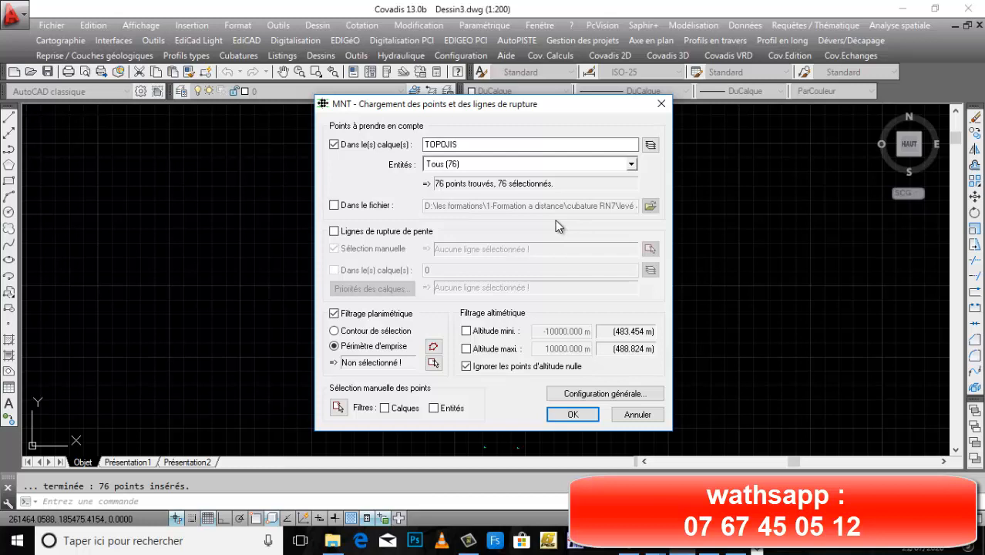
click(597, 394)
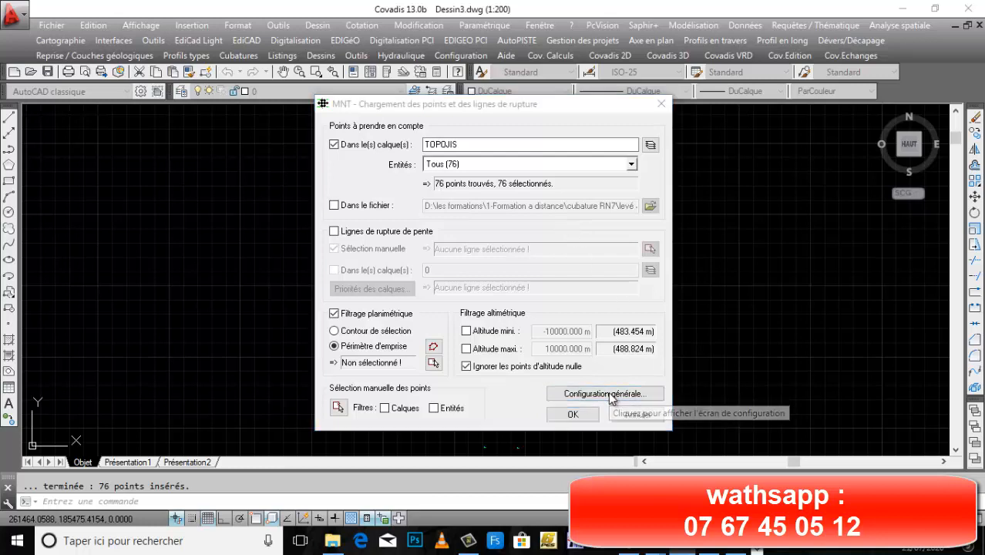
- Name the MNT drawing layers PERIMETRE-TN for the perimeter and MNT-tn for the faces
click(458, 152)
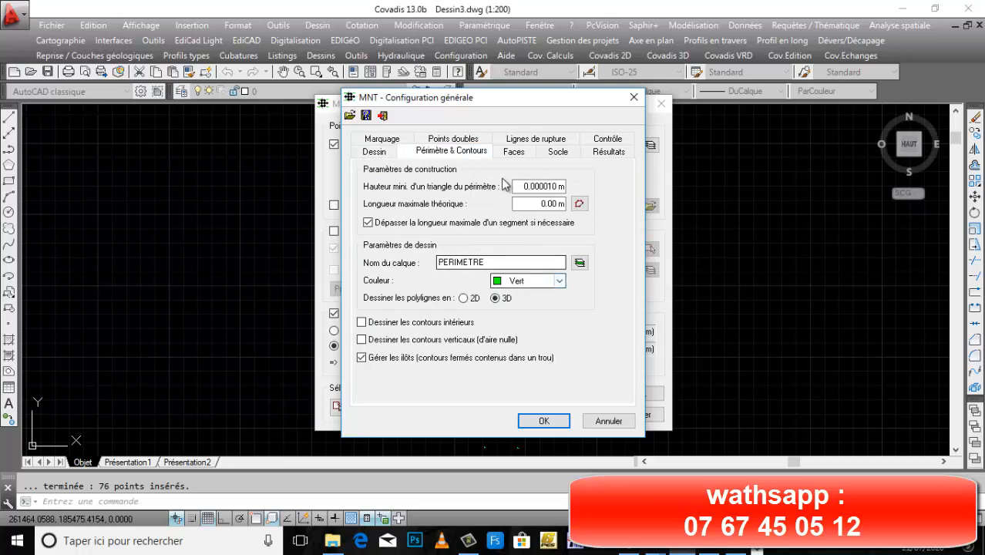
click(510, 152)
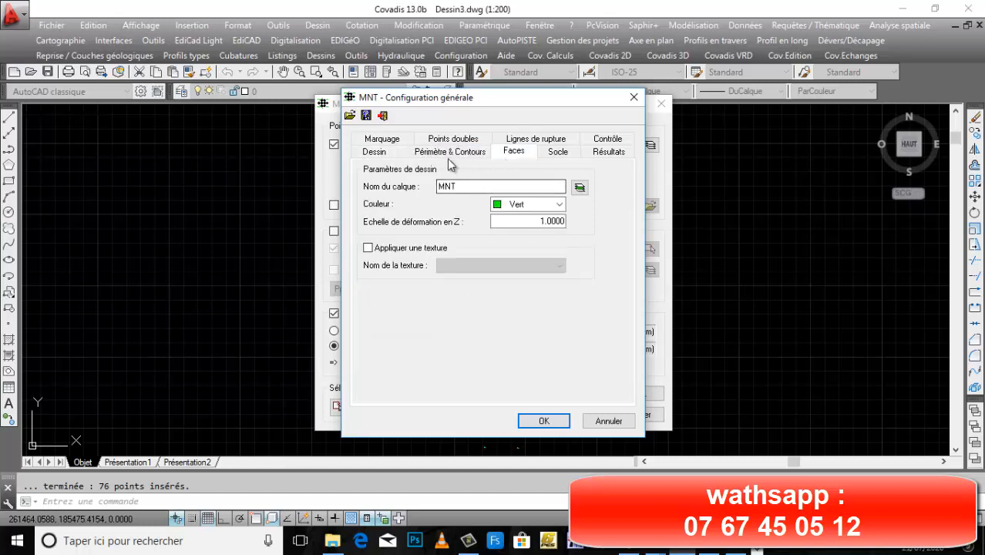
click(375, 151)
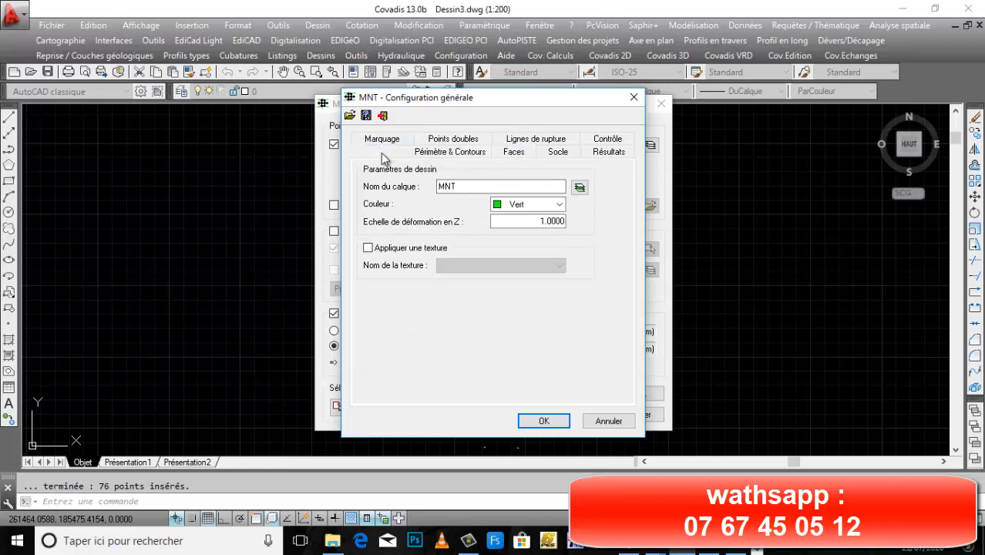
click(430, 155)
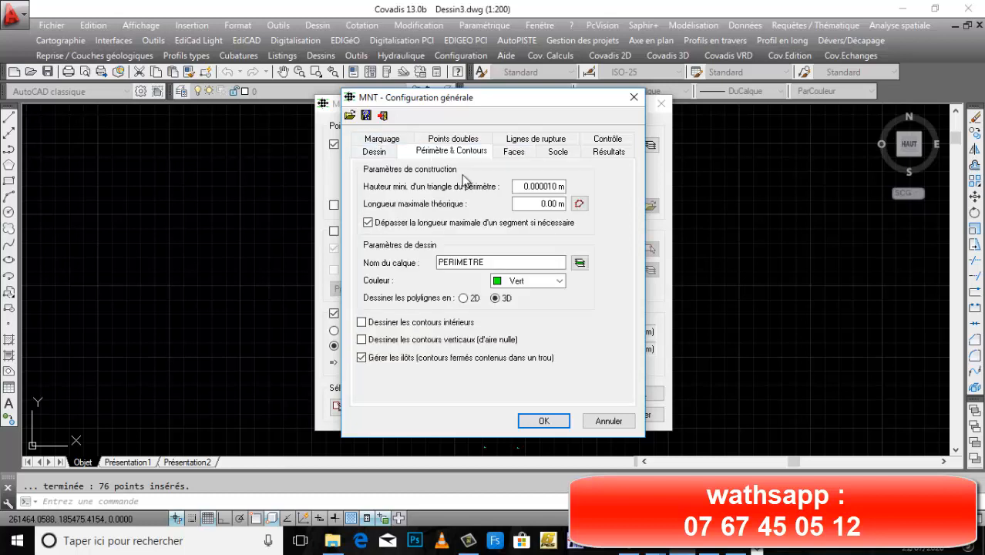
click(493, 262)
text(-TN)
click(513, 153)
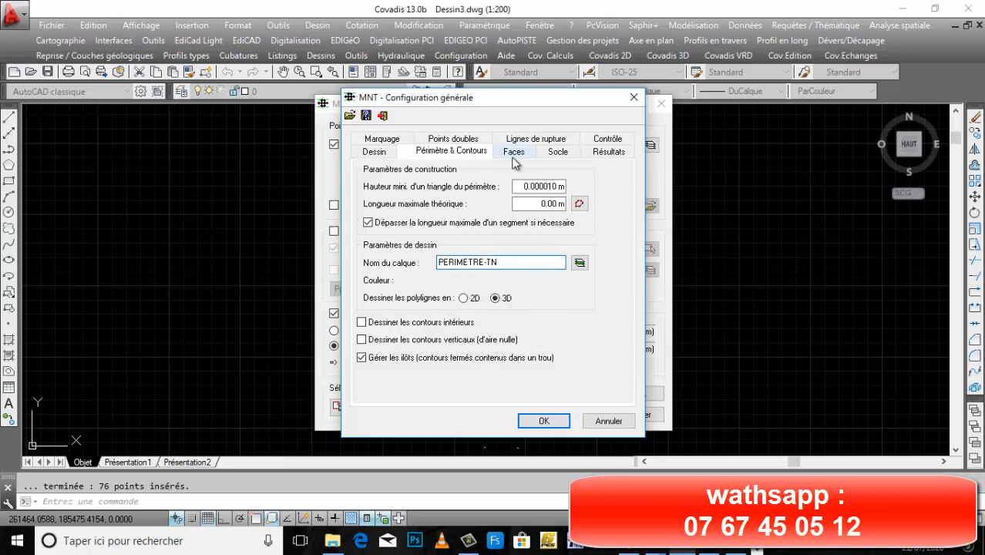
click(516, 187)
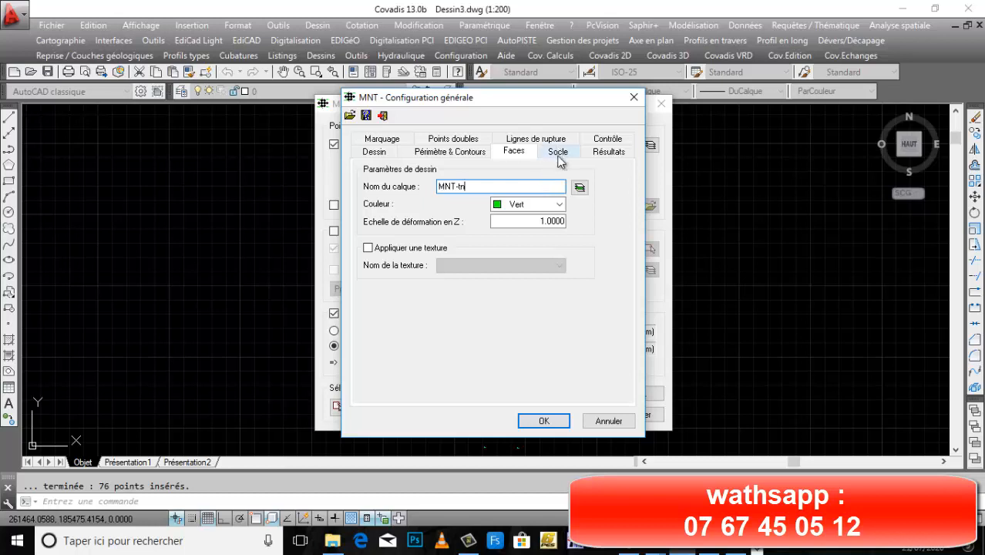
- Review the base, results, control, breakline, double-point and marking settings, and accept the MNT configuration
click(558, 152)
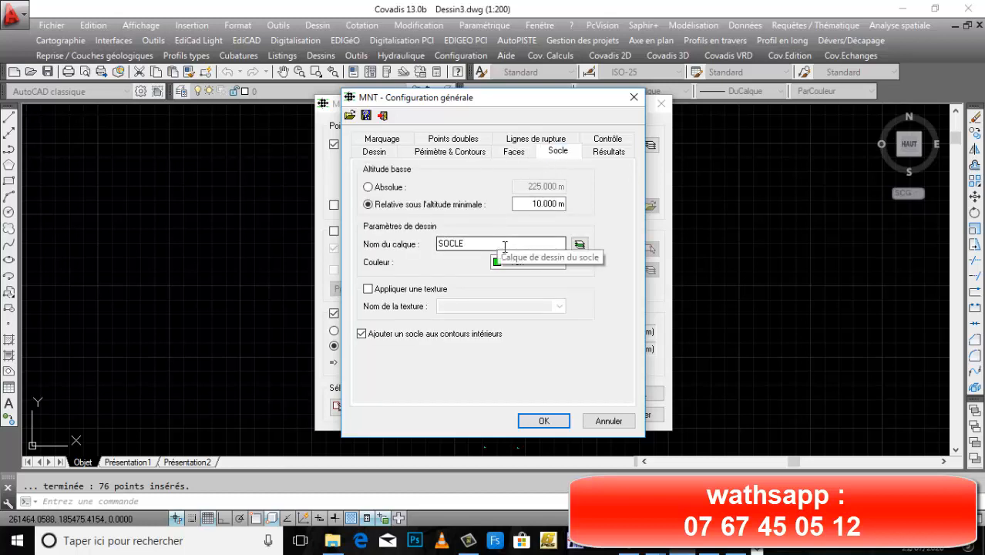
click(612, 152)
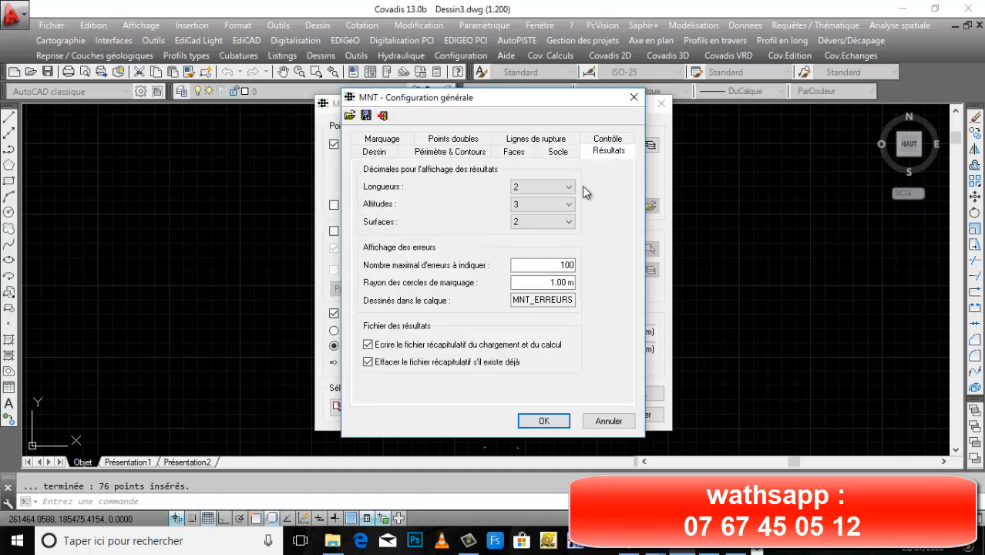
click(608, 143)
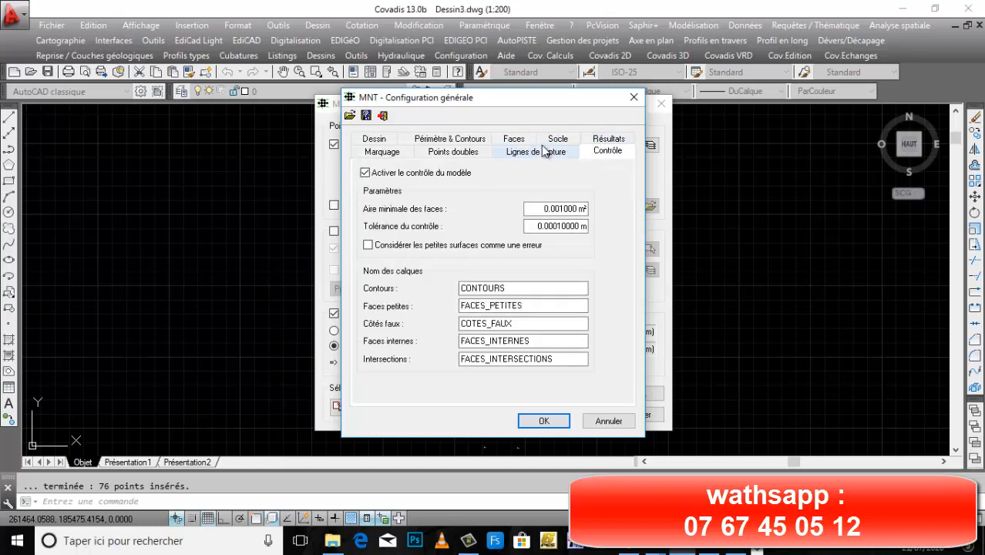
click(553, 153)
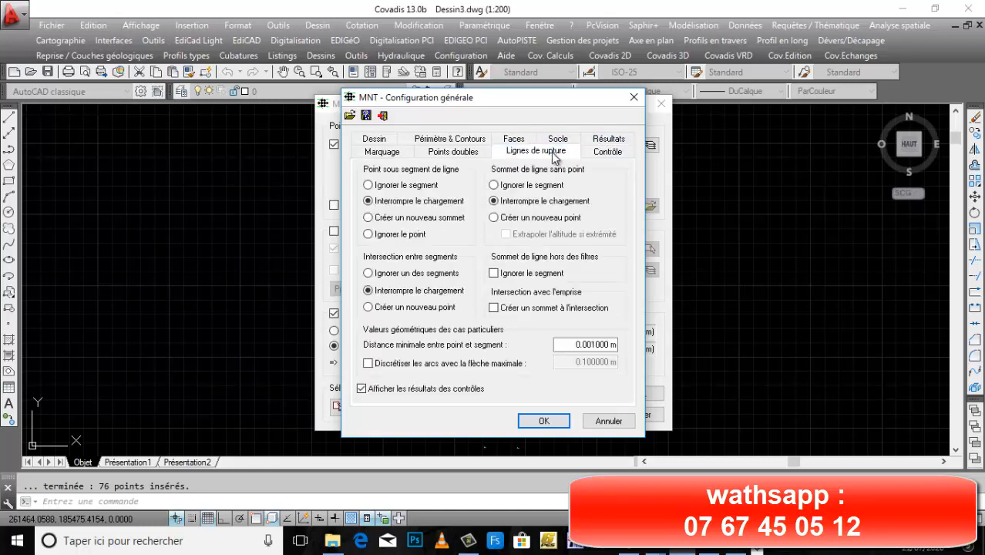
click(433, 156)
click(460, 140)
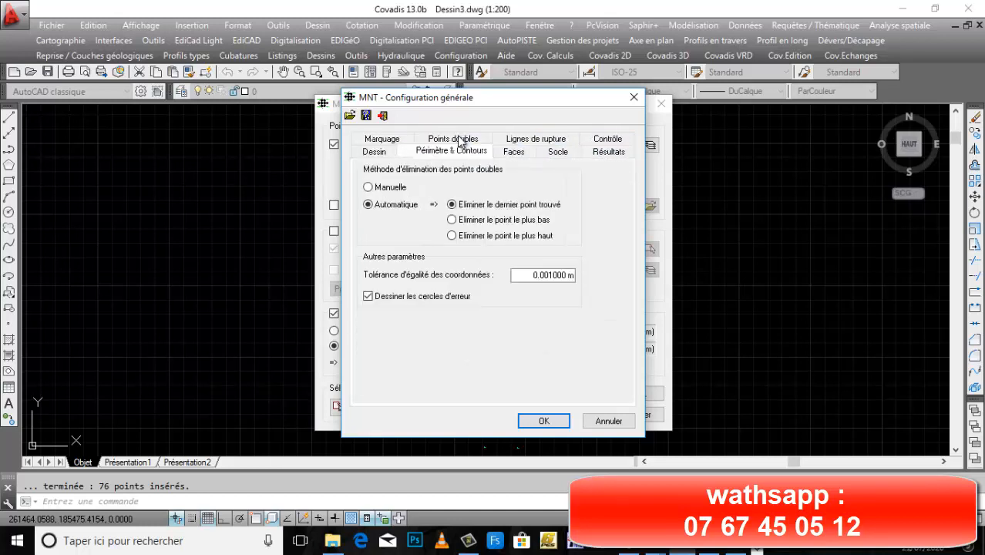
click(388, 142)
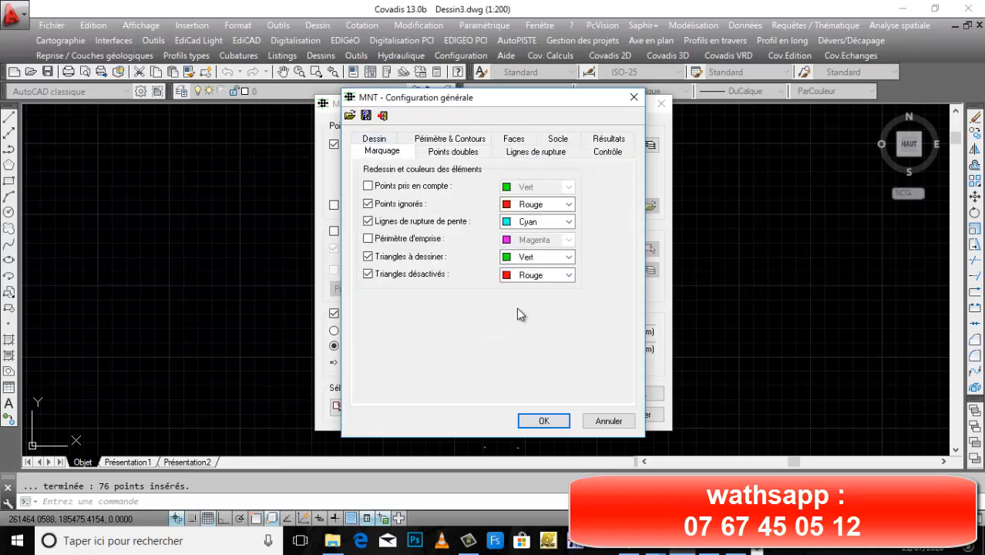
click(530, 419)
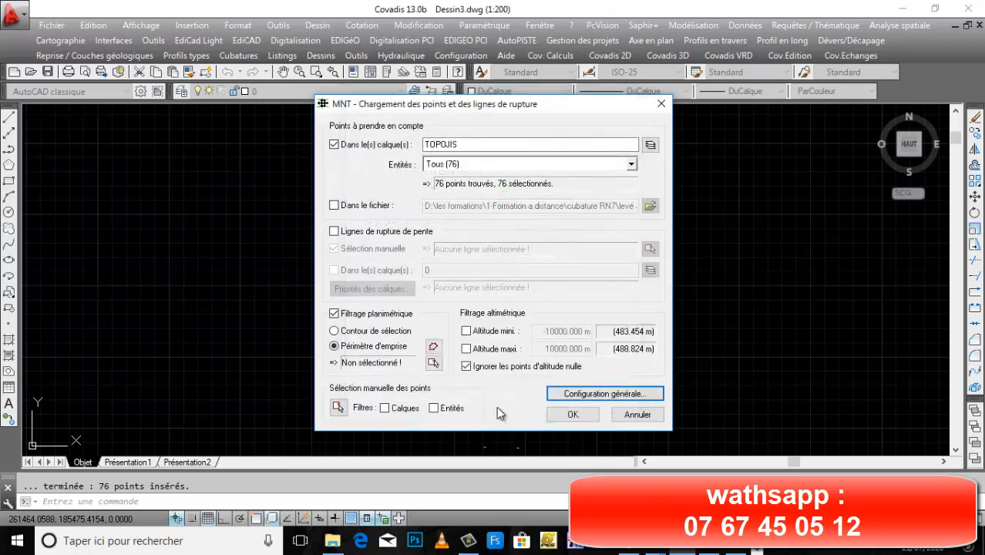
- Generate the MNT calculation perimeter around the survey points, specifying the maximum segment length in the drawing, and keep the contour
click(433, 364)
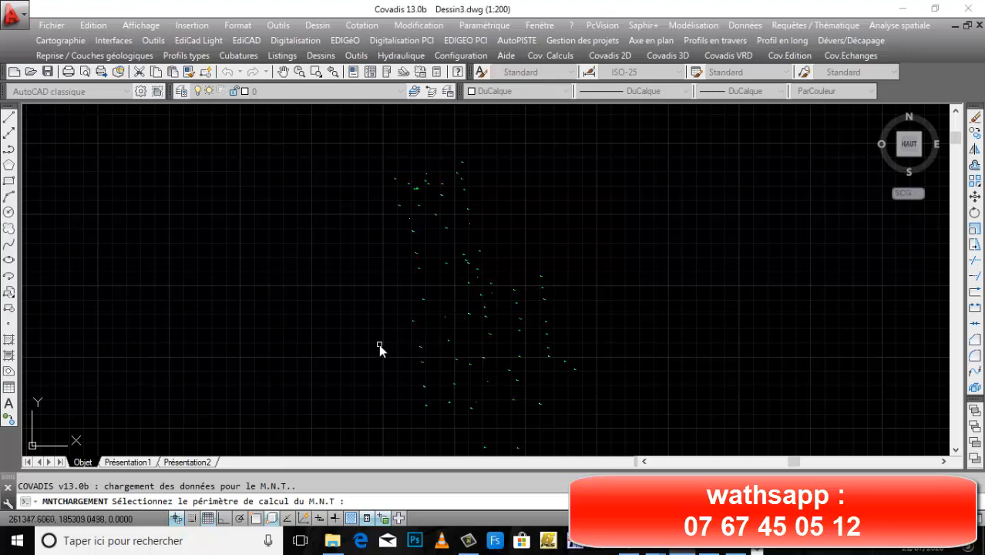
right_click(380, 345)
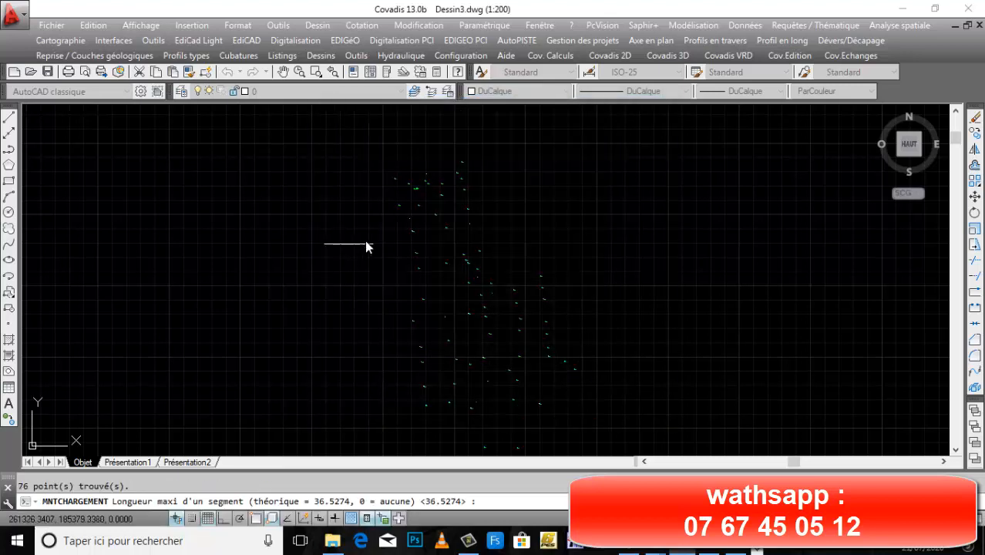
key(Return)
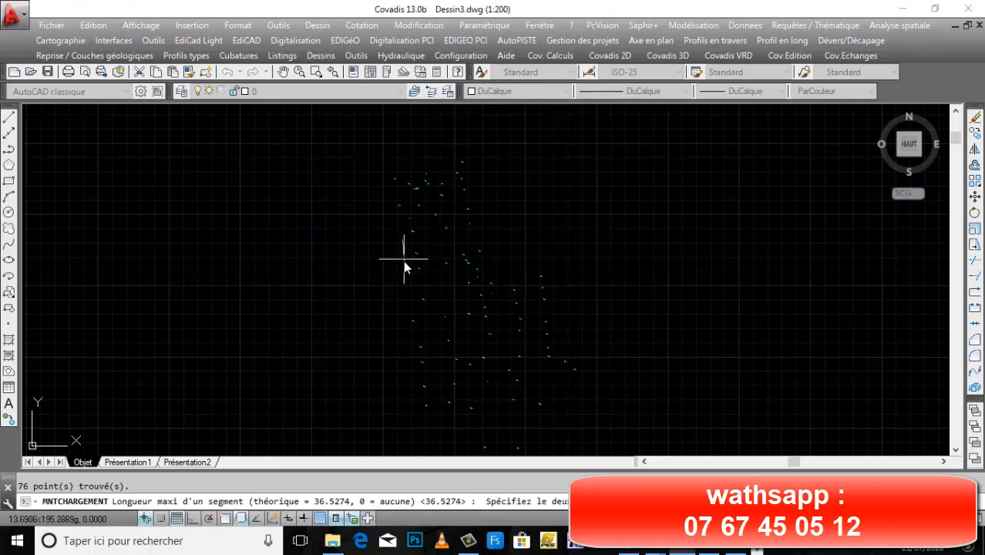
click(400, 302)
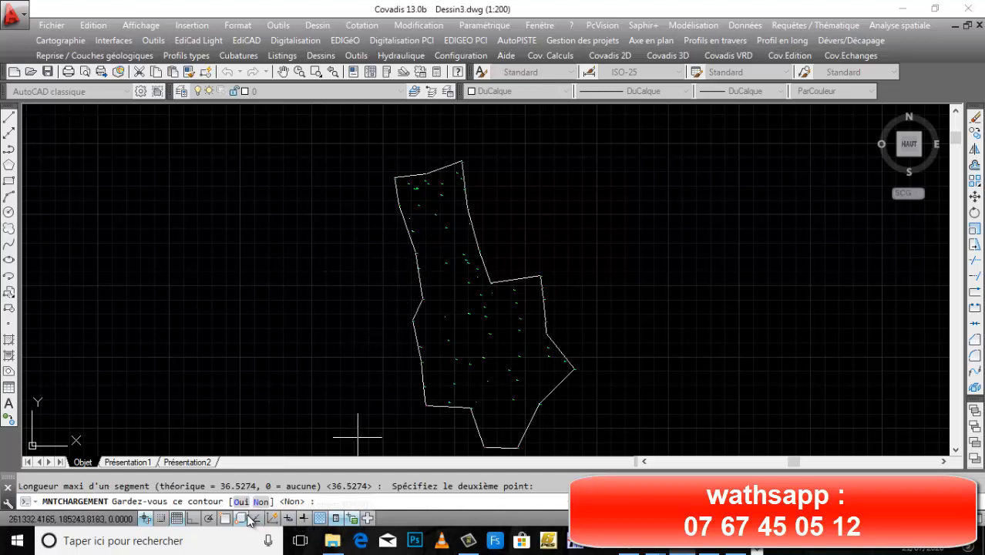
text(o)
key(Return)
- Calculate the TN terrain model within the selected perimeter, draw its faces and dismiss the listing file warning
click(549, 416)
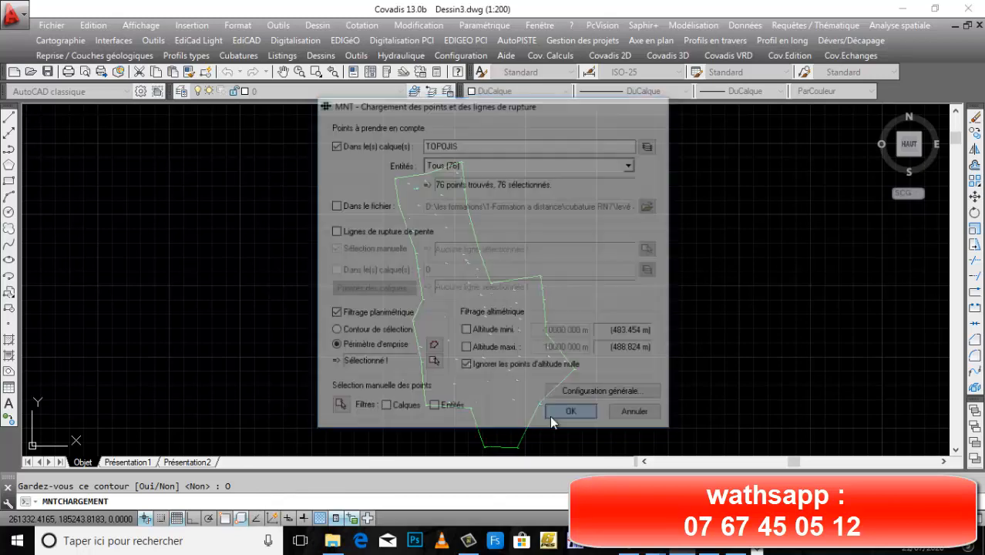
click(589, 441)
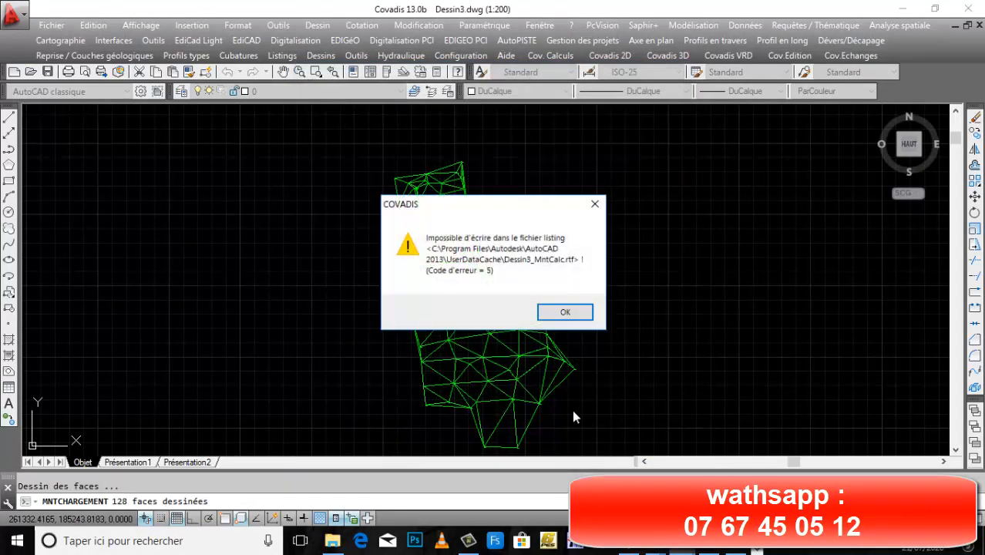
click(556, 312)
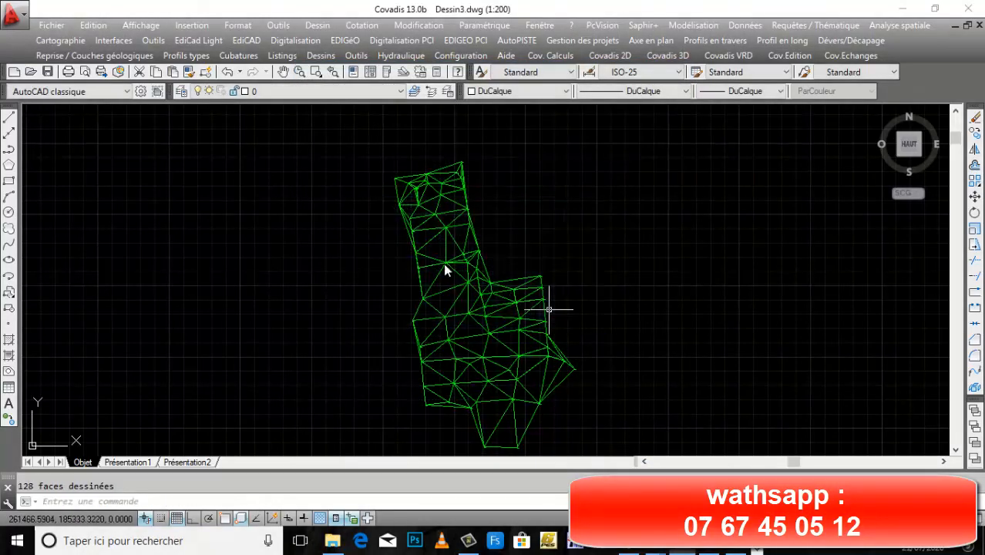
- Check the layer of a terrain model face and freeze layer MNT-tn, leaving the perimeter layer on
click(488, 342)
click(311, 93)
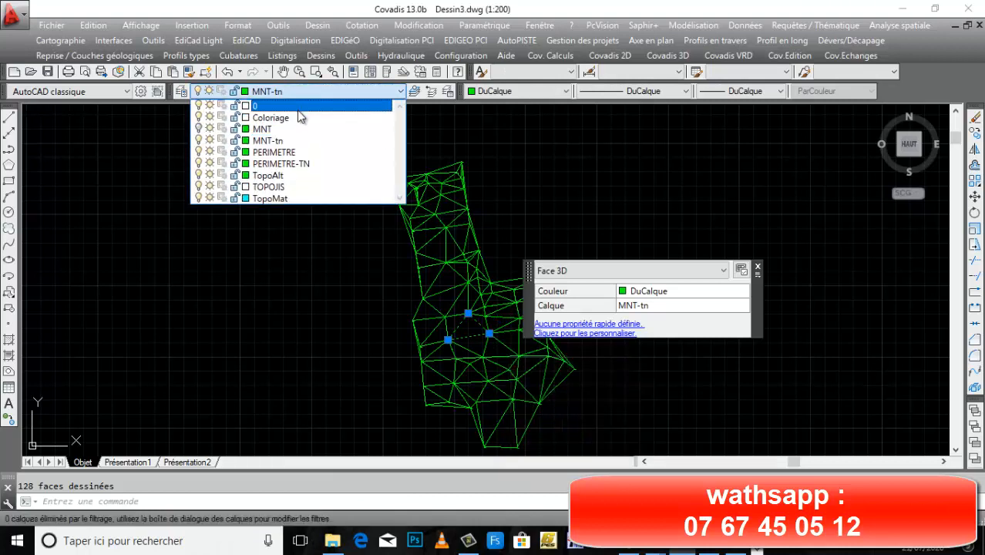
click(208, 141)
click(165, 141)
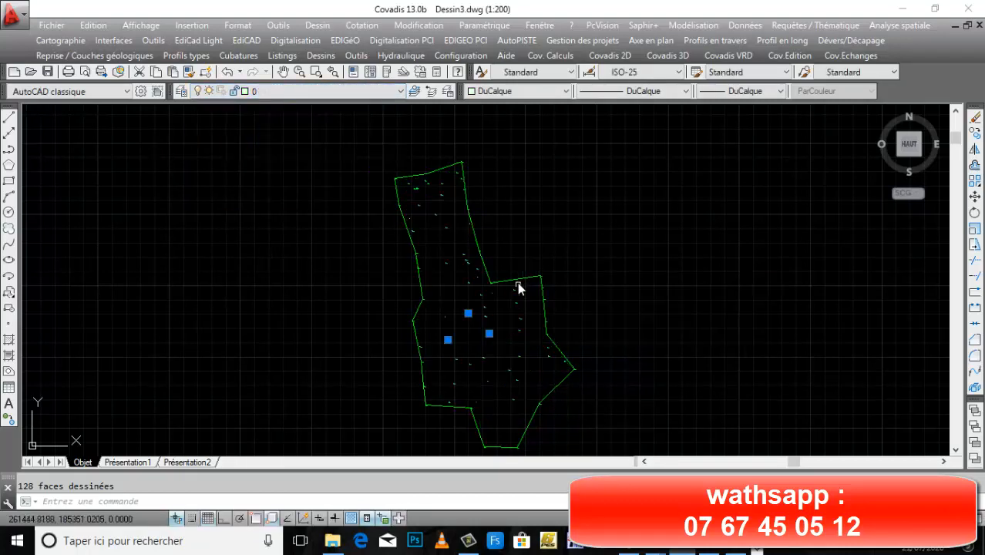
key(Escape)
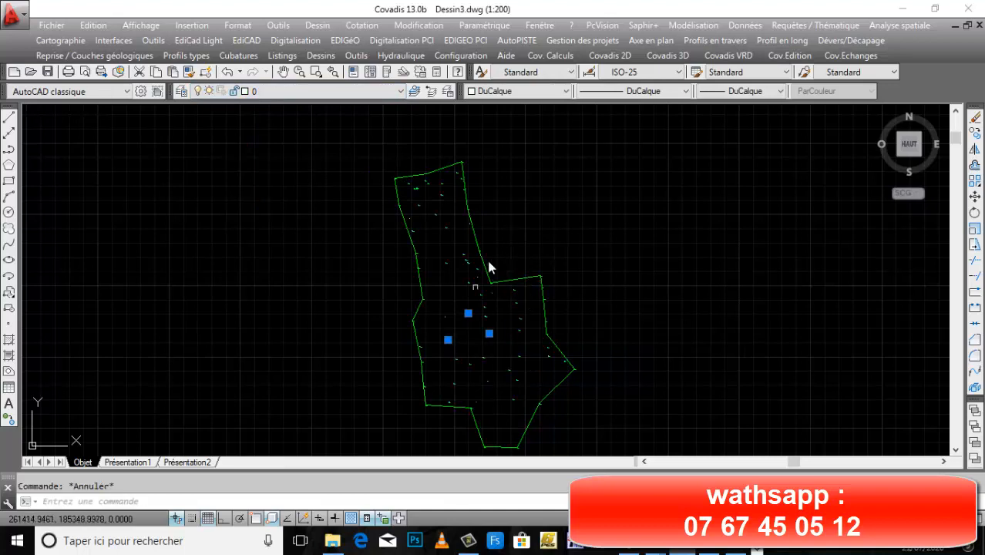
- Create a new drawing from the acadiso.dwt template with the scale set to 200
click(50, 29)
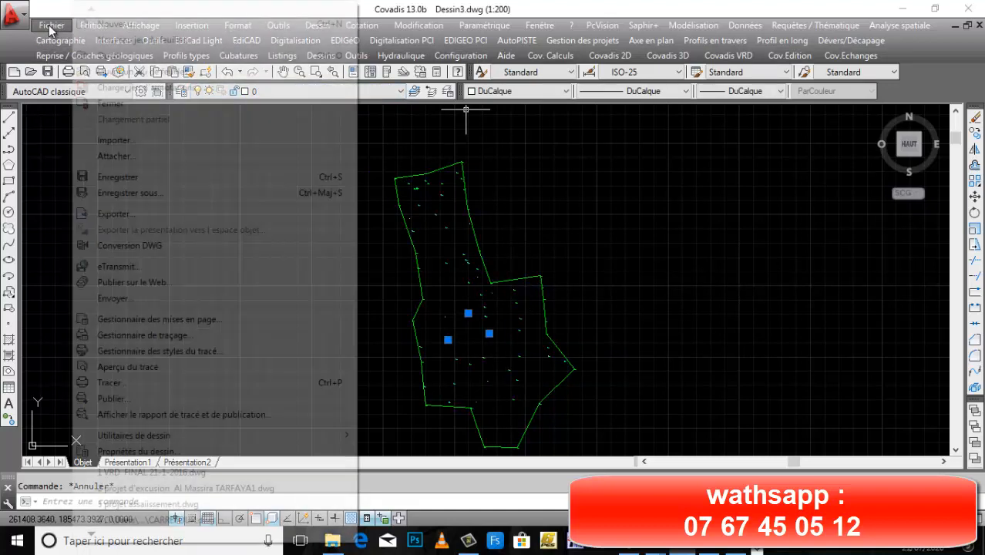
click(112, 25)
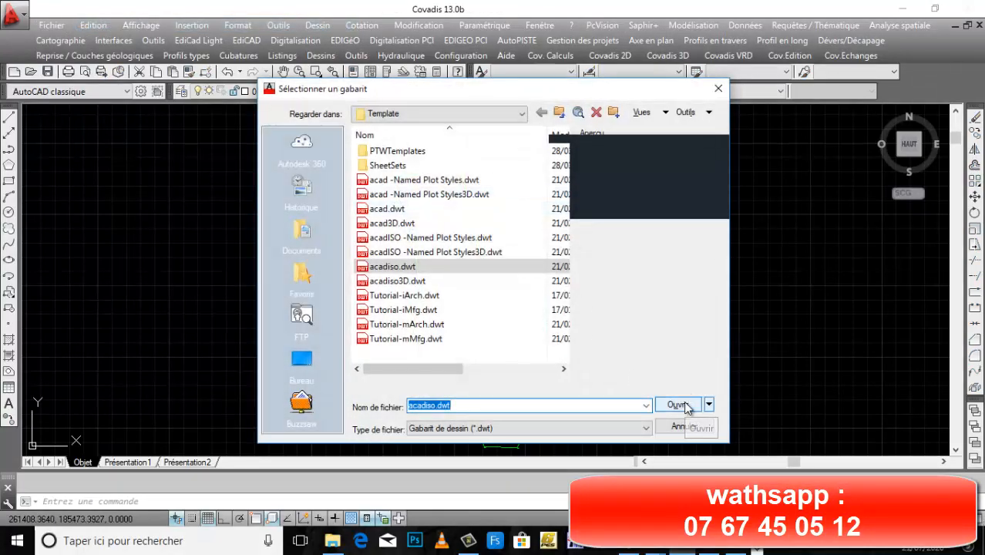
click(683, 401)
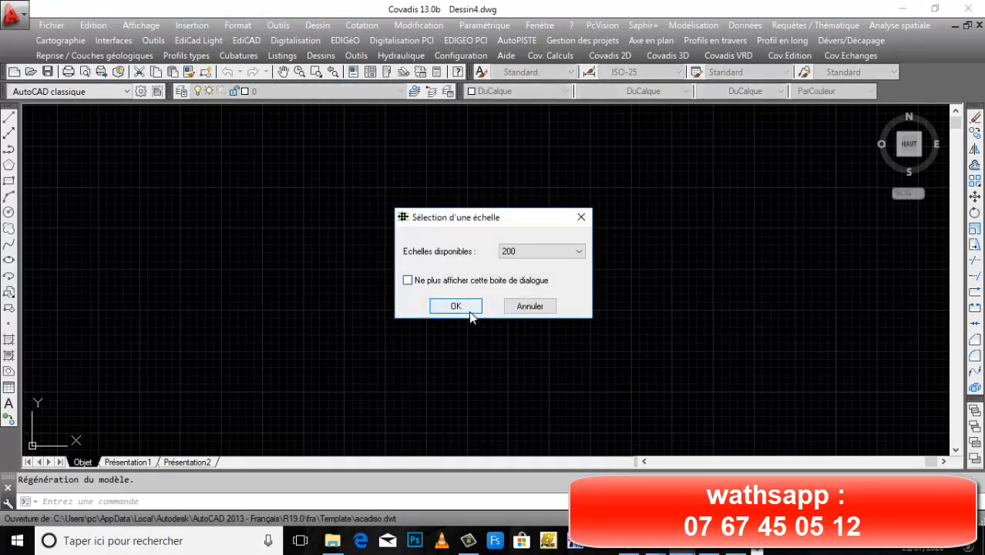
click(456, 307)
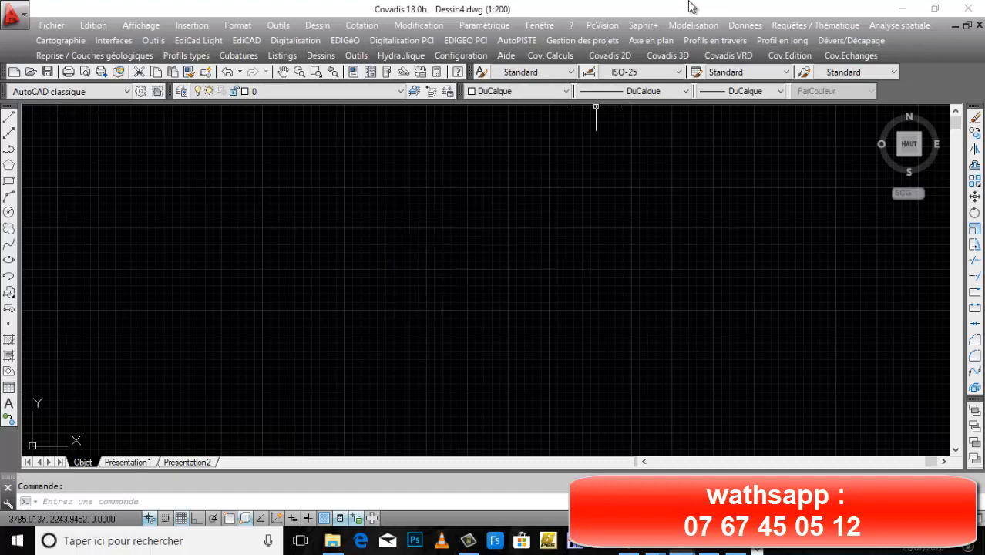
- Load the topographic point set from levé aprés ( projet).txt as 3D points with the tcpoint.bpt definition
click(609, 56)
mouse_move(686, 137)
click(816, 130)
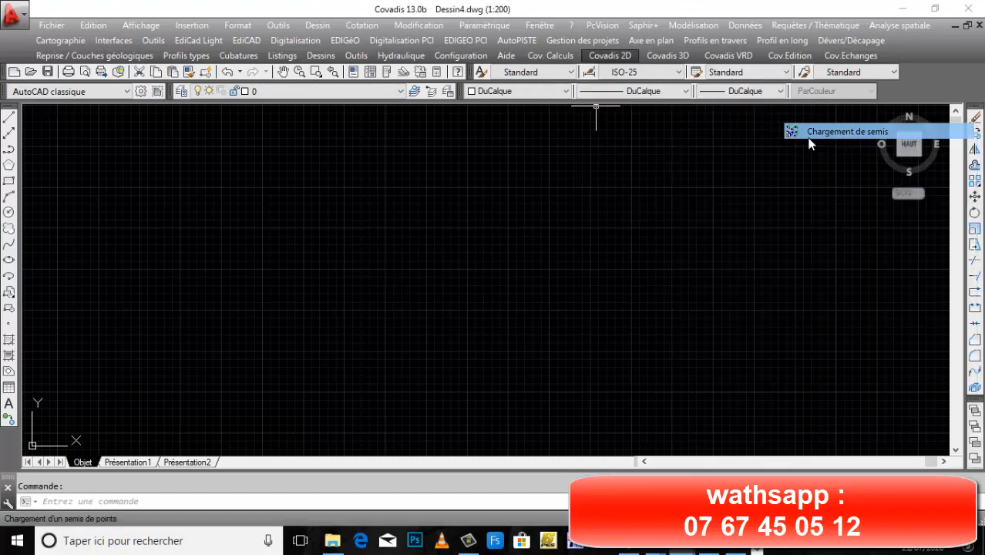
click(642, 121)
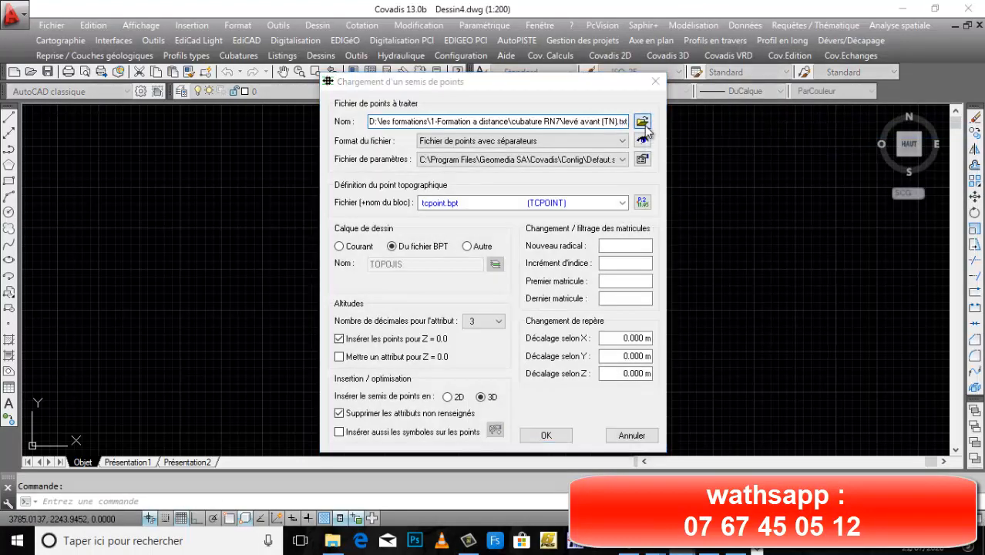
click(561, 192)
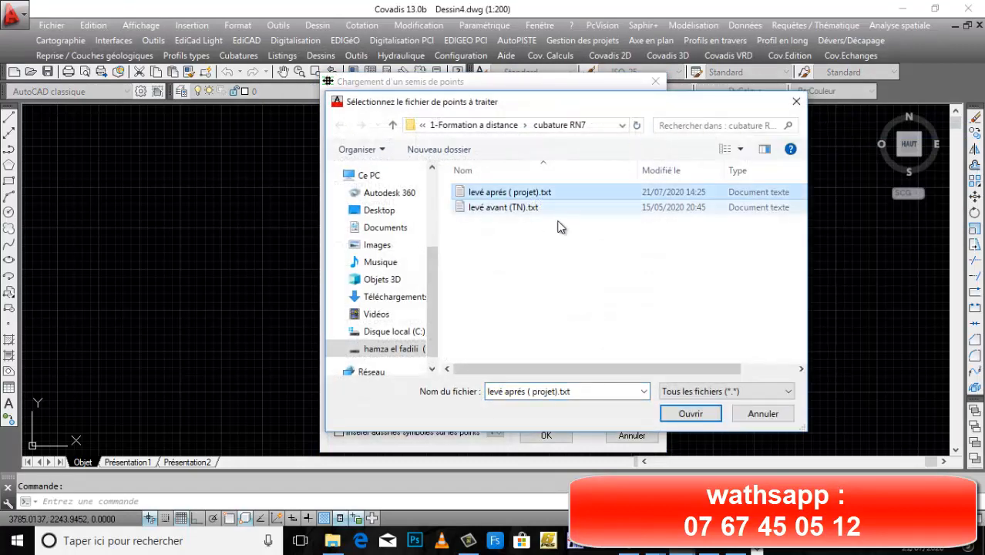
click(709, 413)
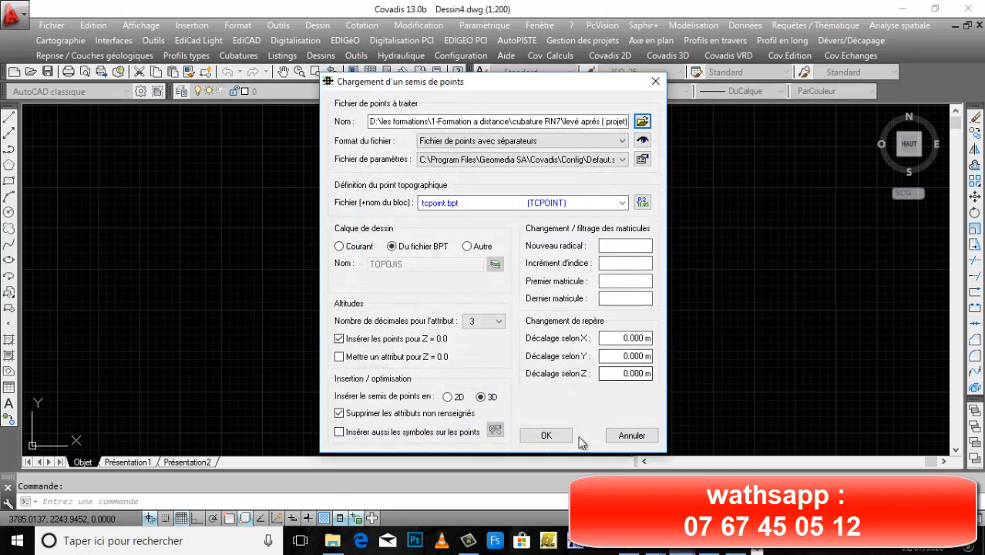
click(544, 434)
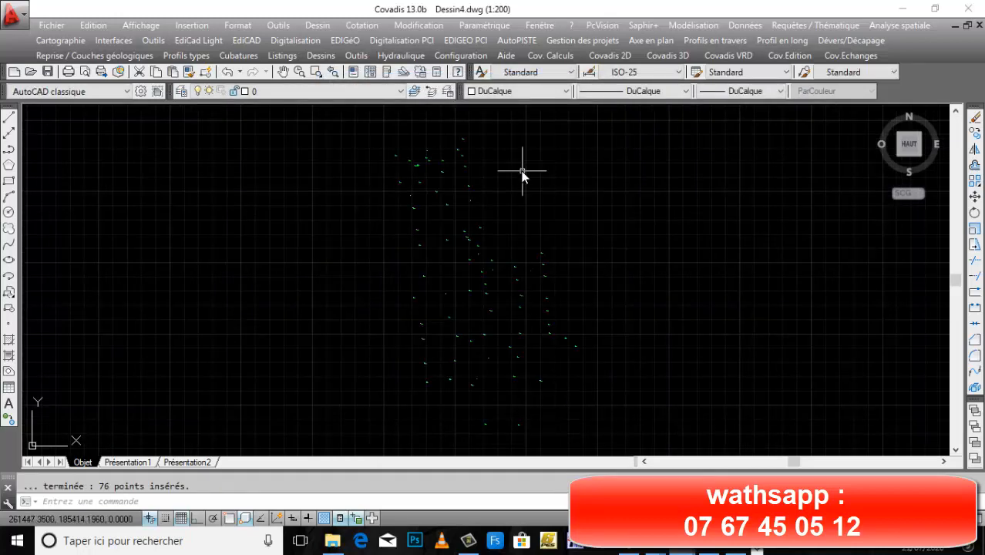
- In the general configuration of the terrain model calculation, set the perimeter layer to PERIMETRE-aprés and its colour to Rouge
click(667, 55)
mouse_move(696, 134)
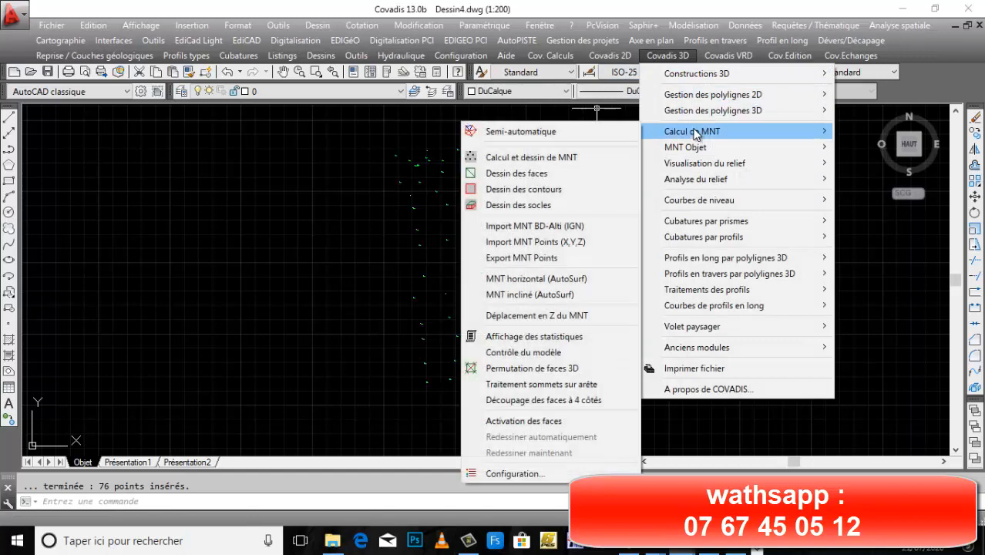
click(567, 155)
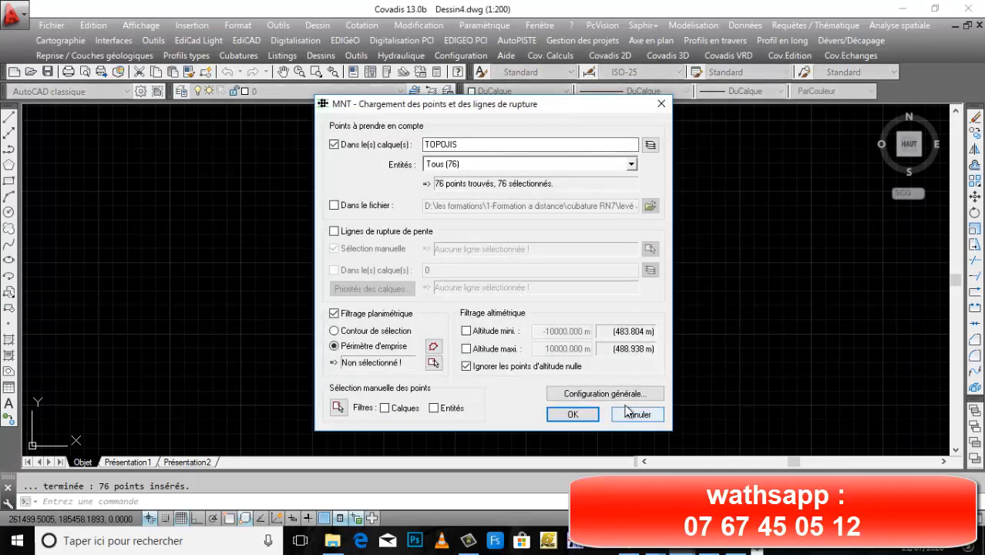
click(619, 392)
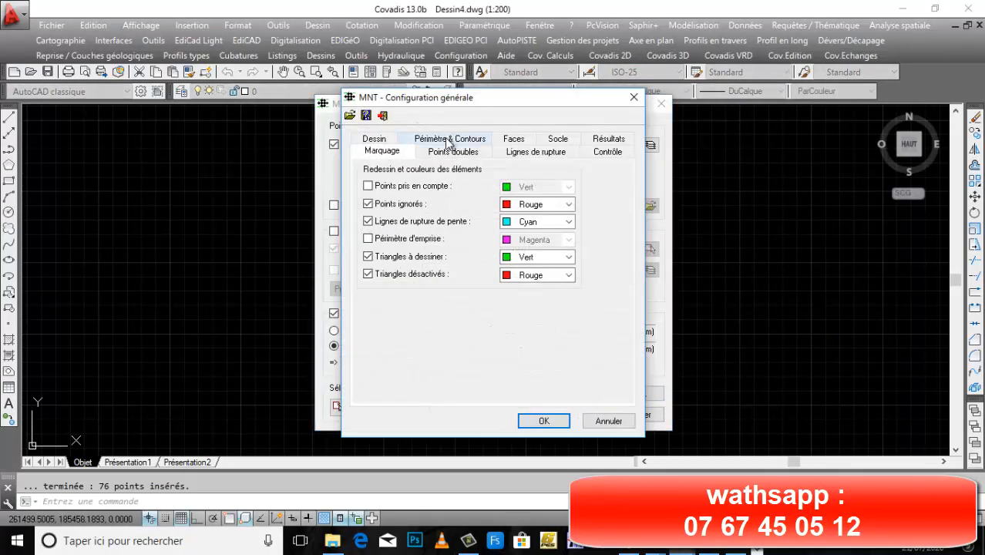
click(374, 140)
click(434, 153)
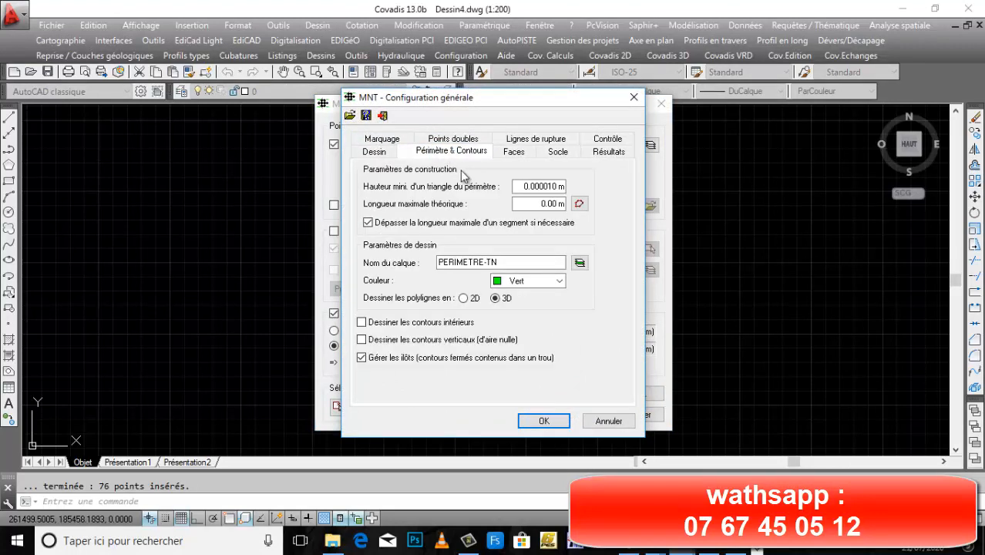
click(532, 285)
click(521, 295)
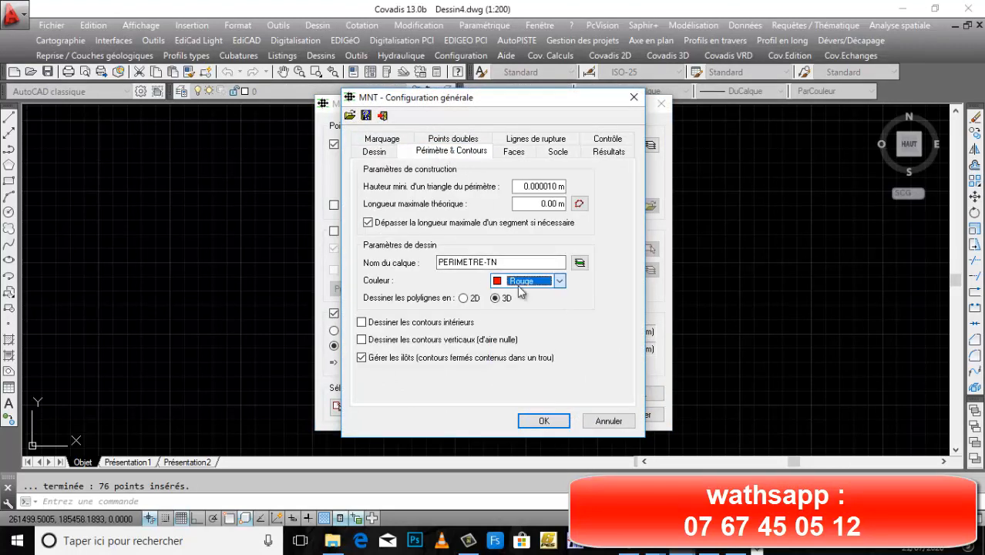
click(507, 260)
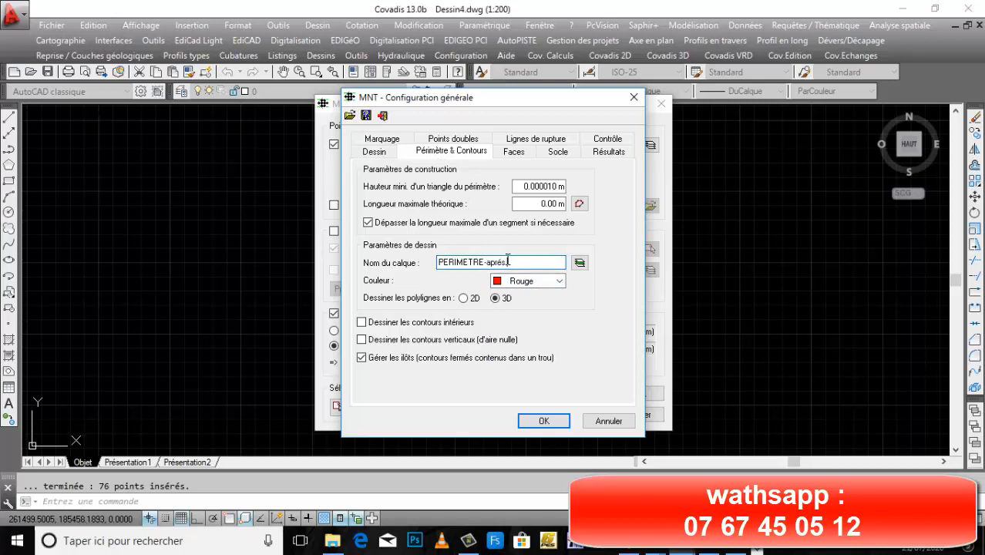
- Name the layer for the terrain model faces MNT-aprés and validate the general configuration
click(514, 154)
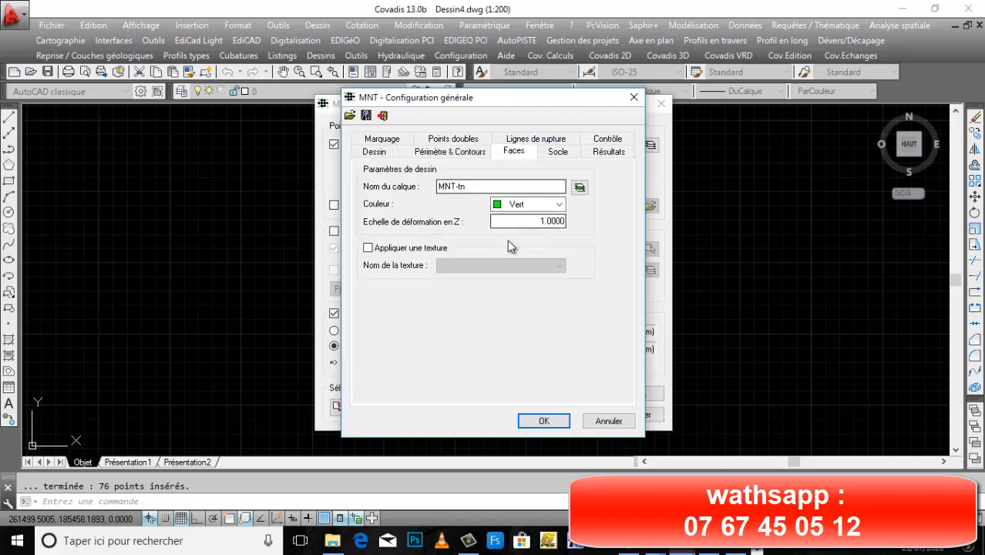
click(494, 188)
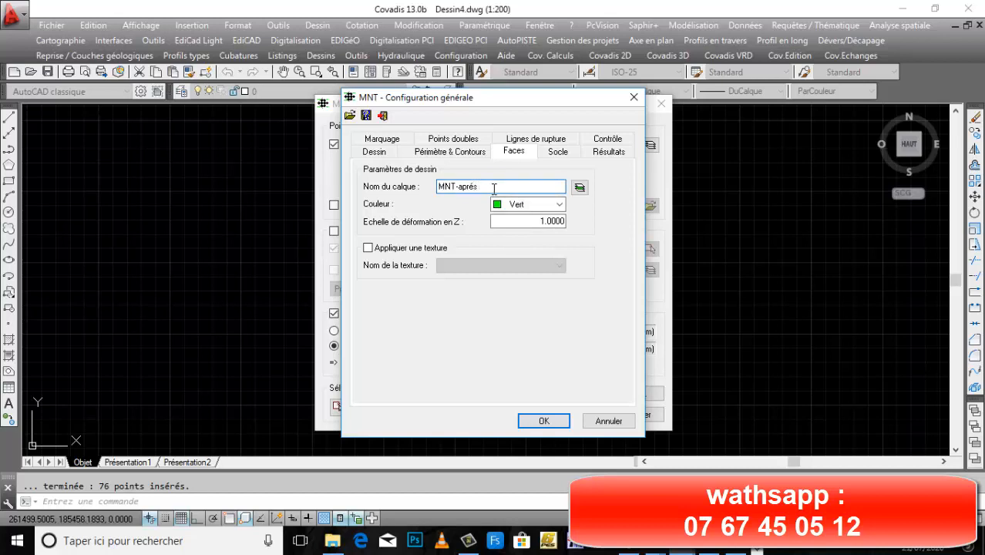
click(558, 152)
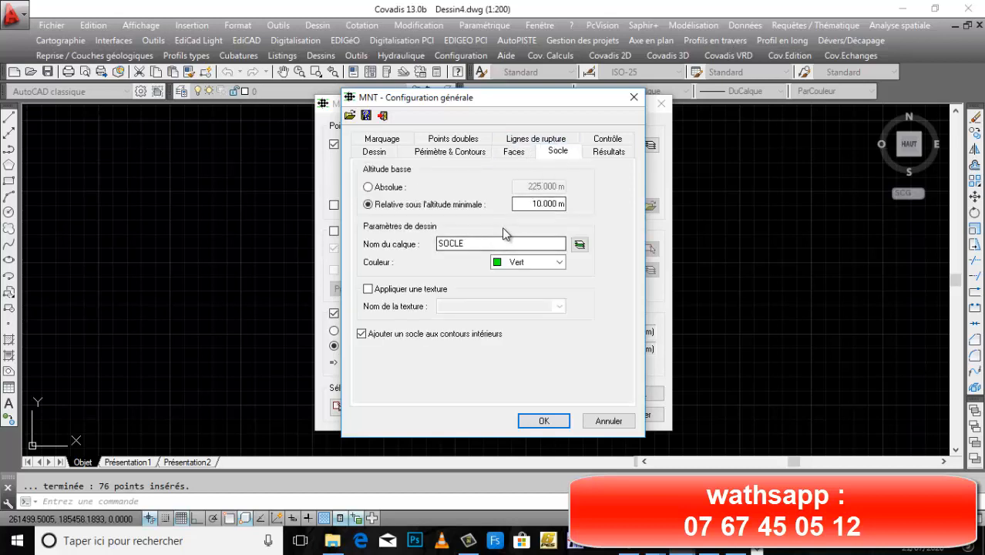
click(559, 421)
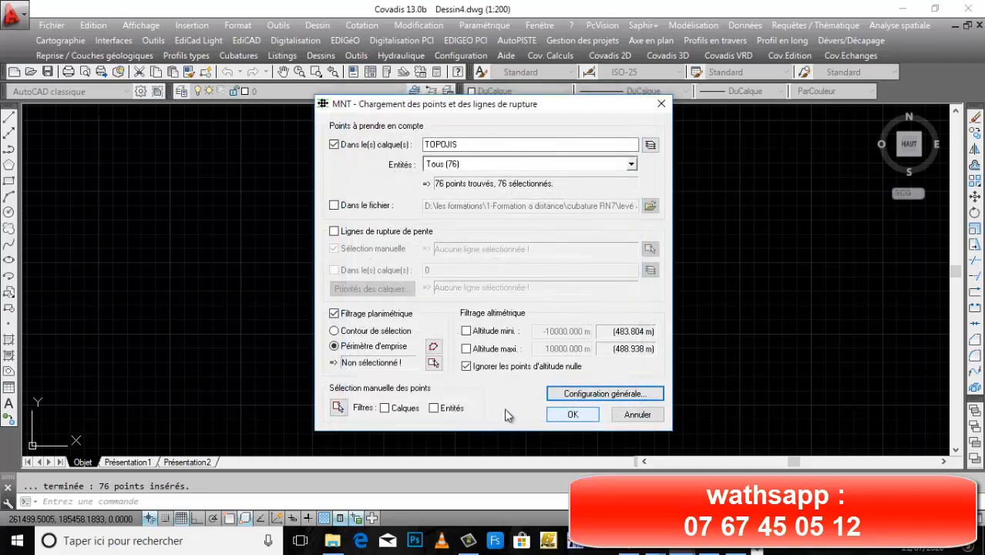
- Generate the périmètre d'emprise around the points, defining the maximum segment length by picking two points, and keep the contour
click(434, 347)
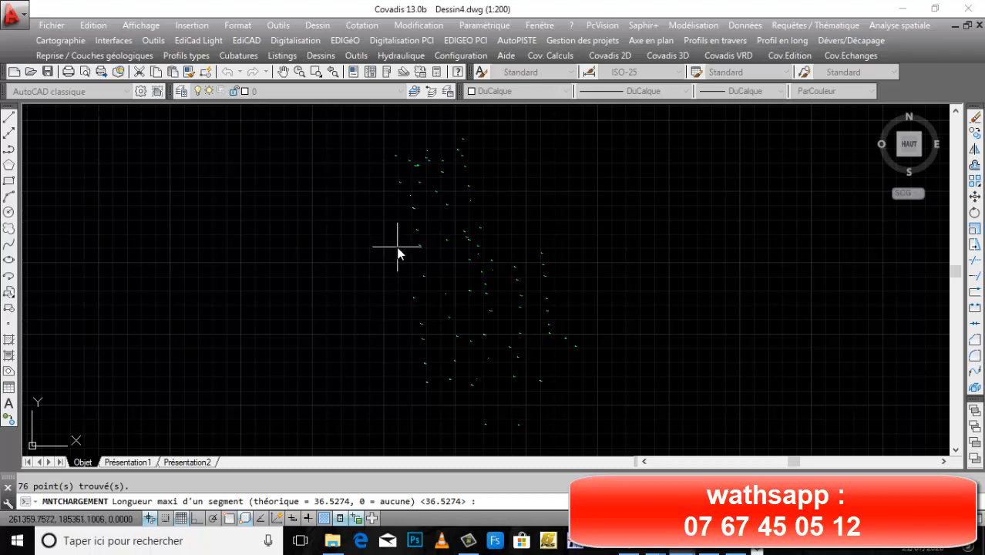
click(398, 247)
click(400, 284)
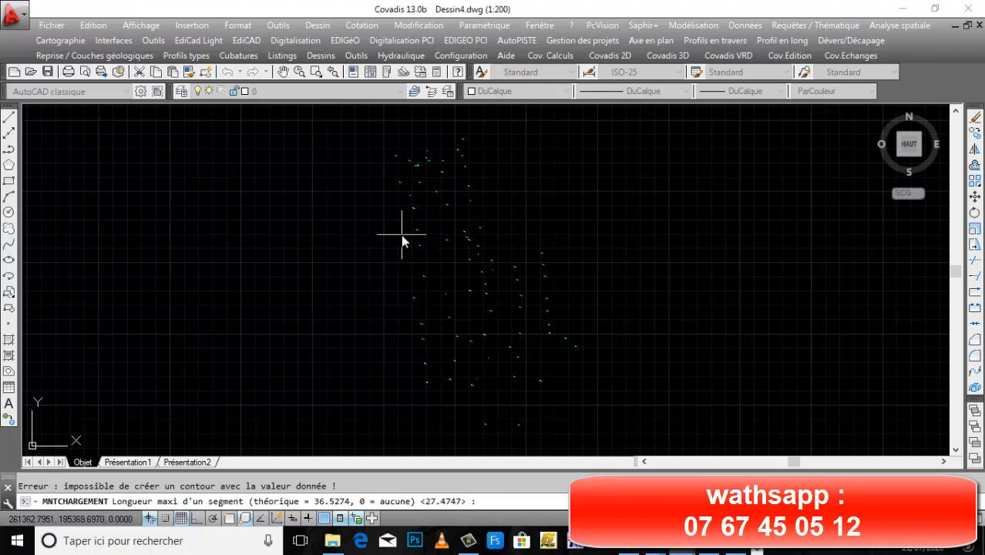
click(401, 235)
click(410, 276)
click(481, 188)
click(486, 226)
click(406, 211)
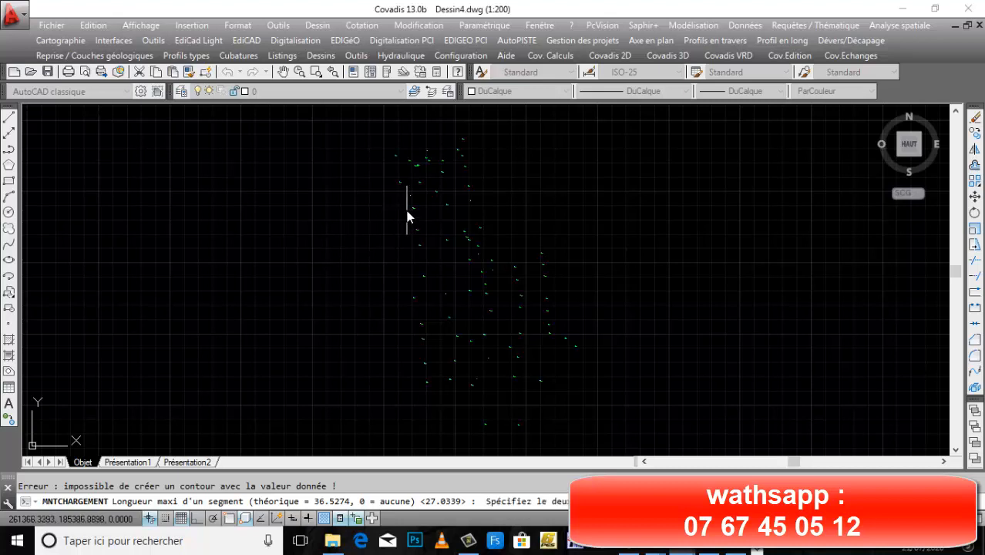
click(414, 270)
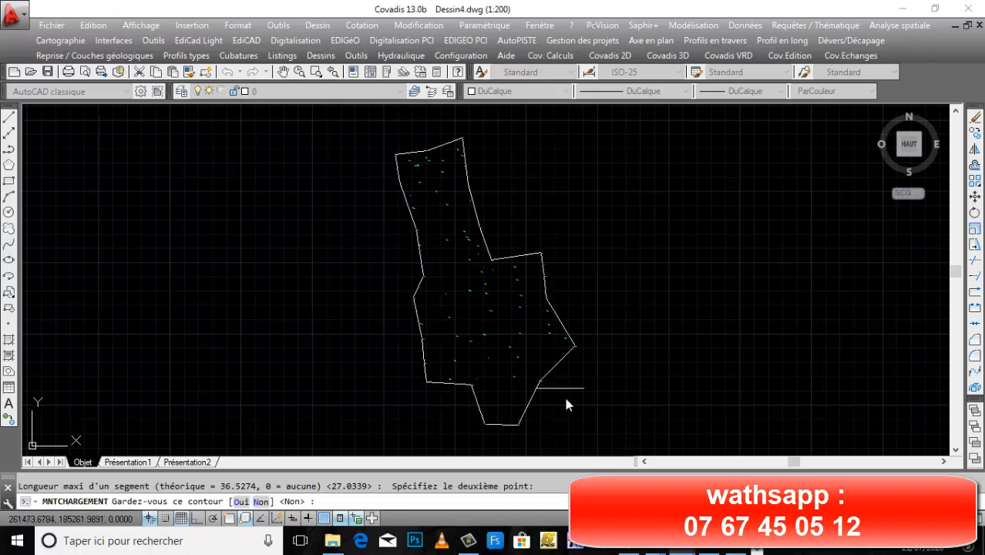
click(245, 501)
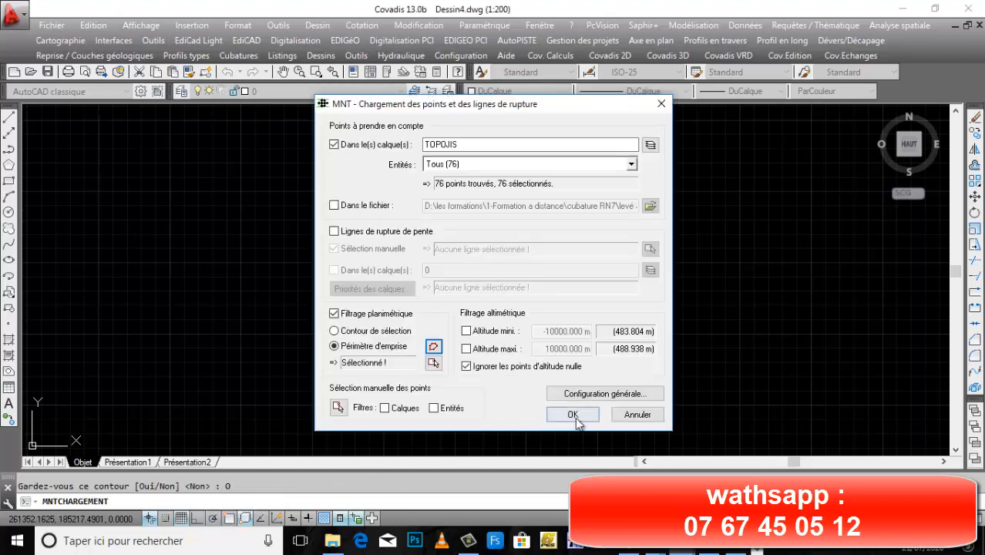
- Calculate the project terrain model within the generated perimeter, draw its faces and dismiss the listing file warning
click(574, 416)
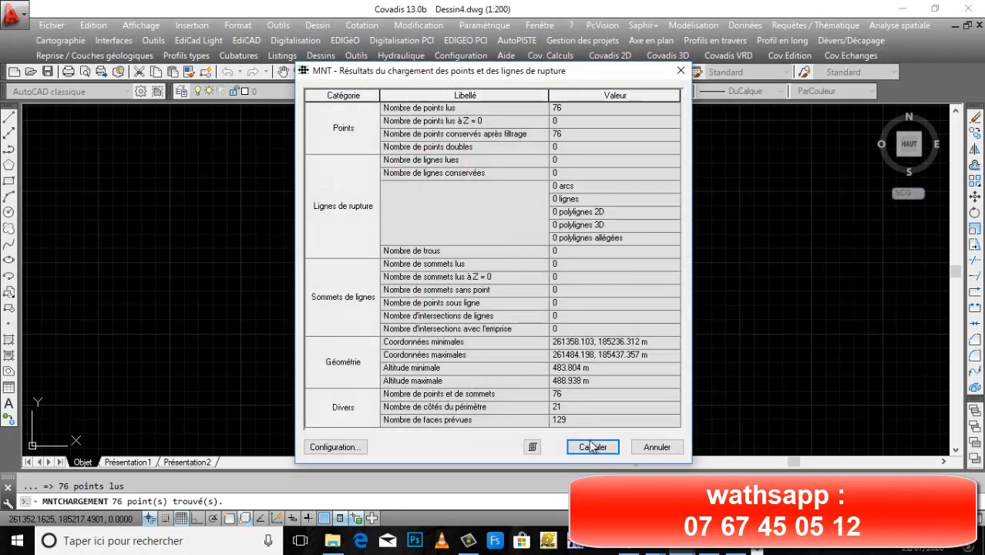
click(600, 452)
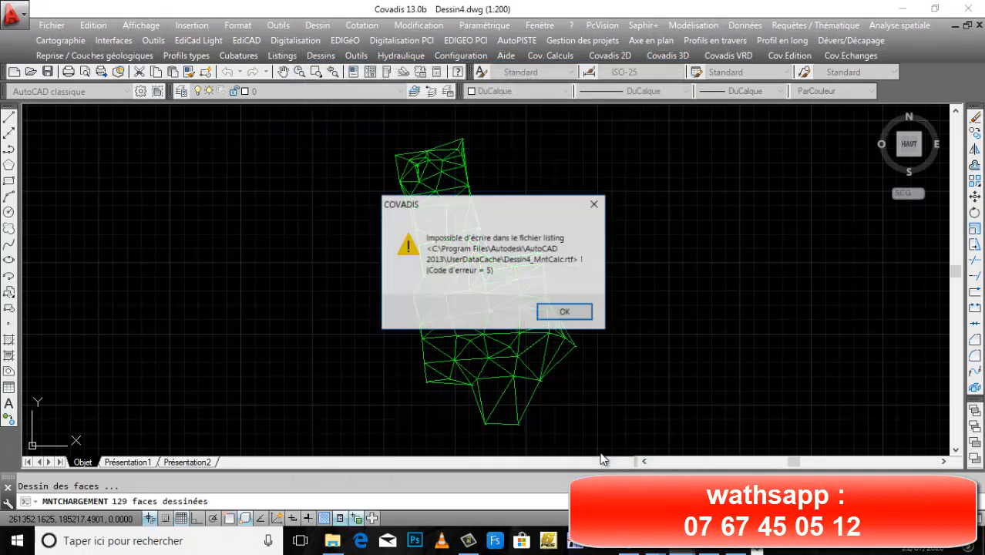
click(558, 312)
- Select one 3D face in the lower part of the terrain model and set its colour to Rouge
click(506, 331)
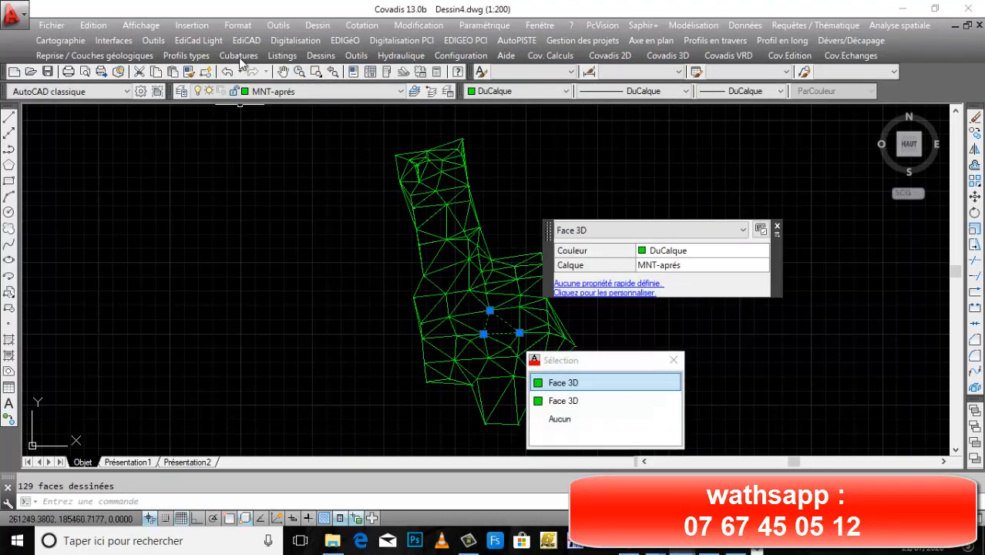
click(295, 91)
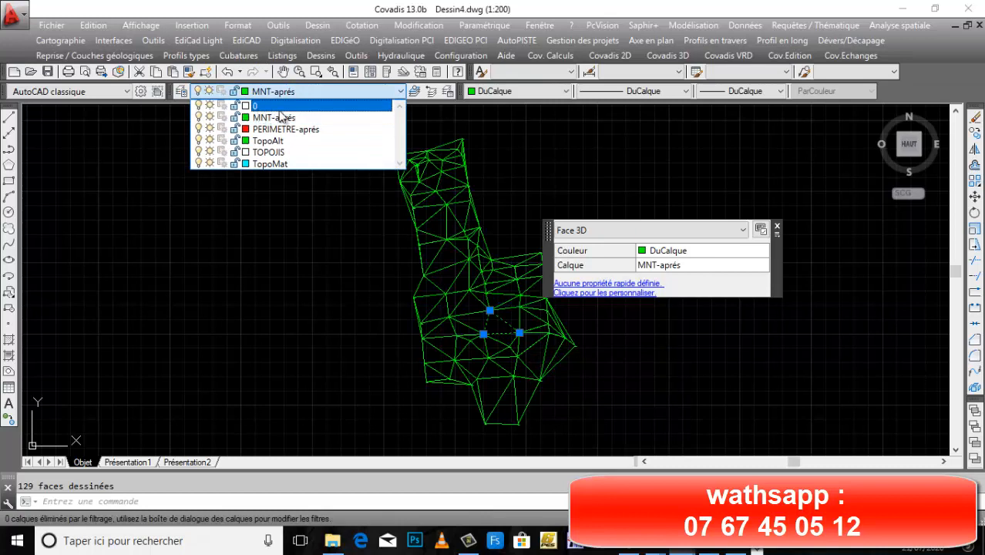
click(514, 93)
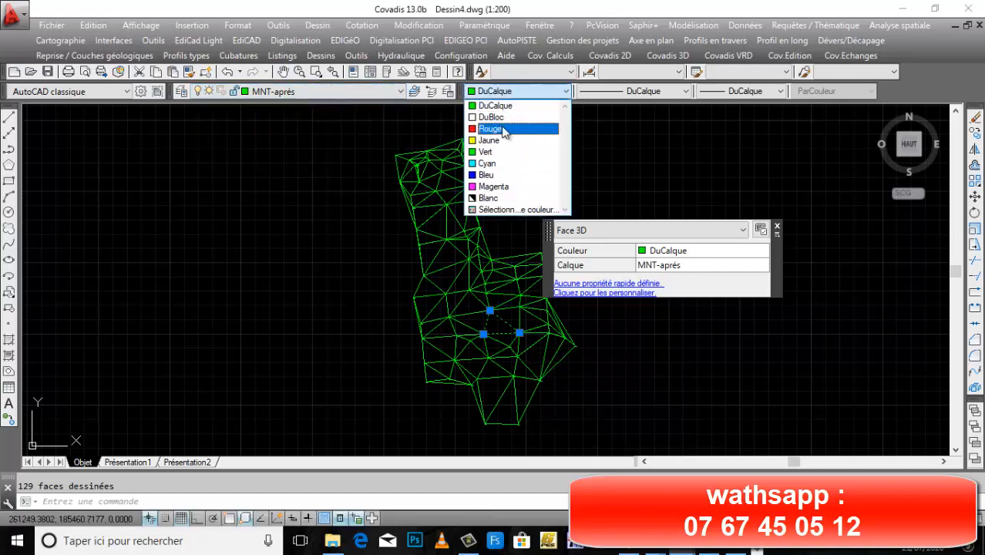
click(501, 126)
key(Escape)
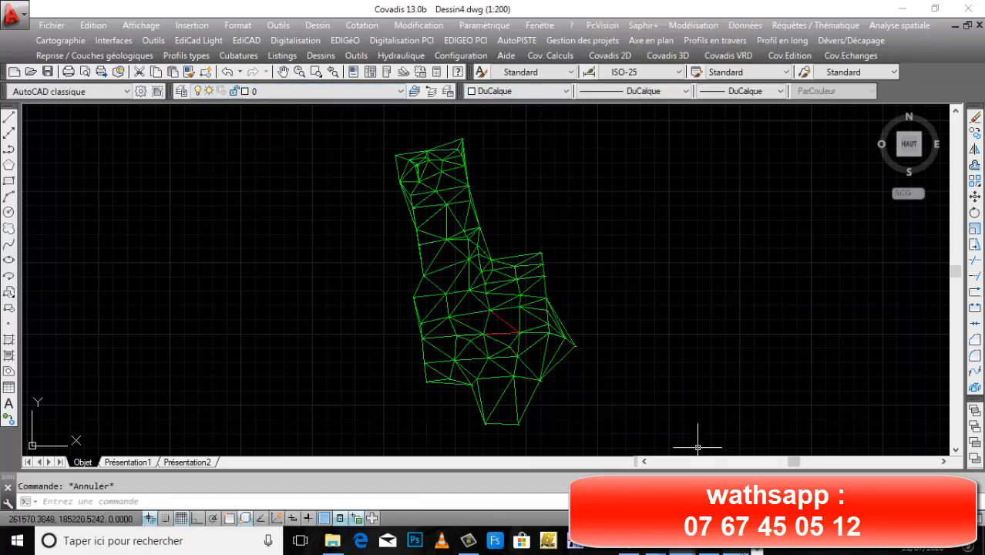
- Reopen the general configuration of the terrain model calculation and set the Socle colour to Rouge
scroll(585, 254, down, 3)
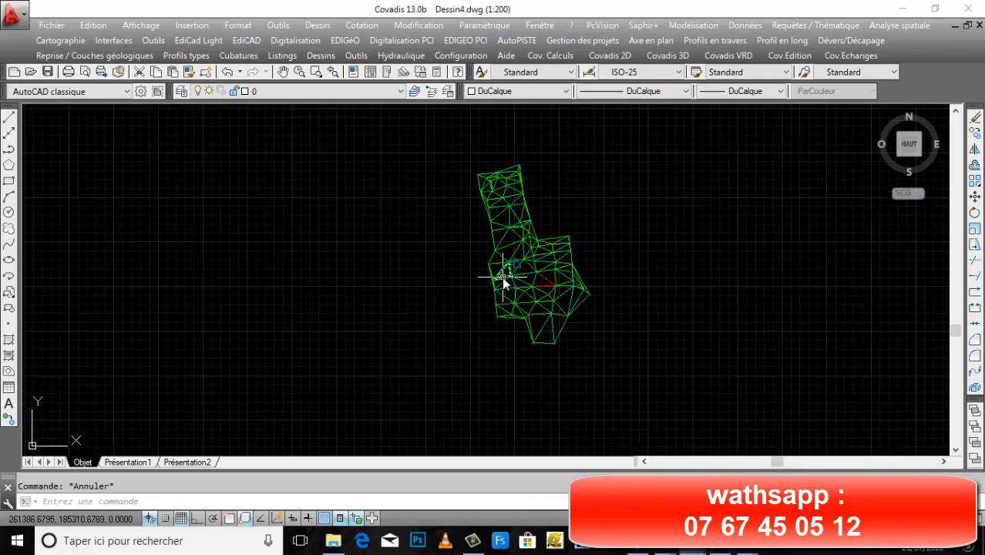
scroll(507, 271, up, 6)
scroll(512, 265, up, 2)
scroll(560, 329, down, 8)
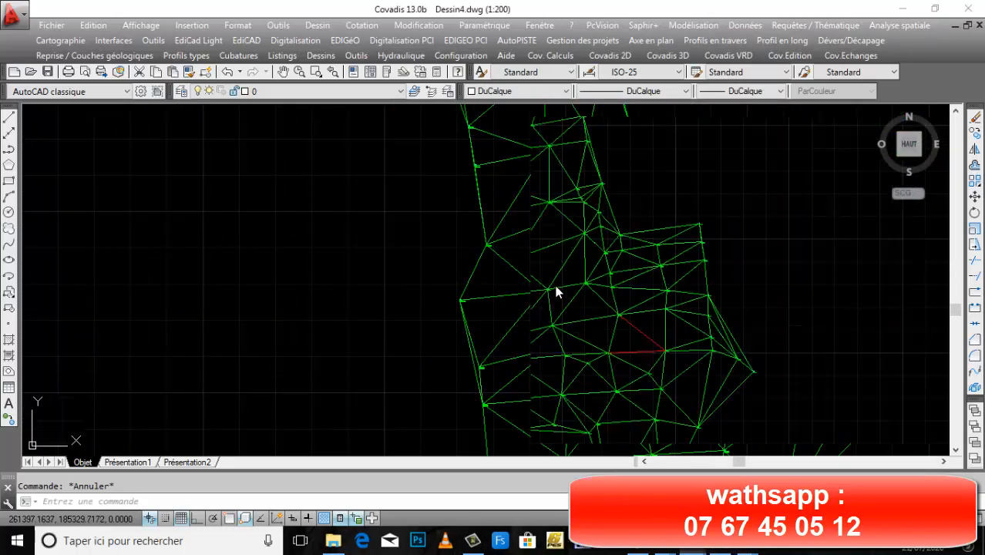
click(667, 55)
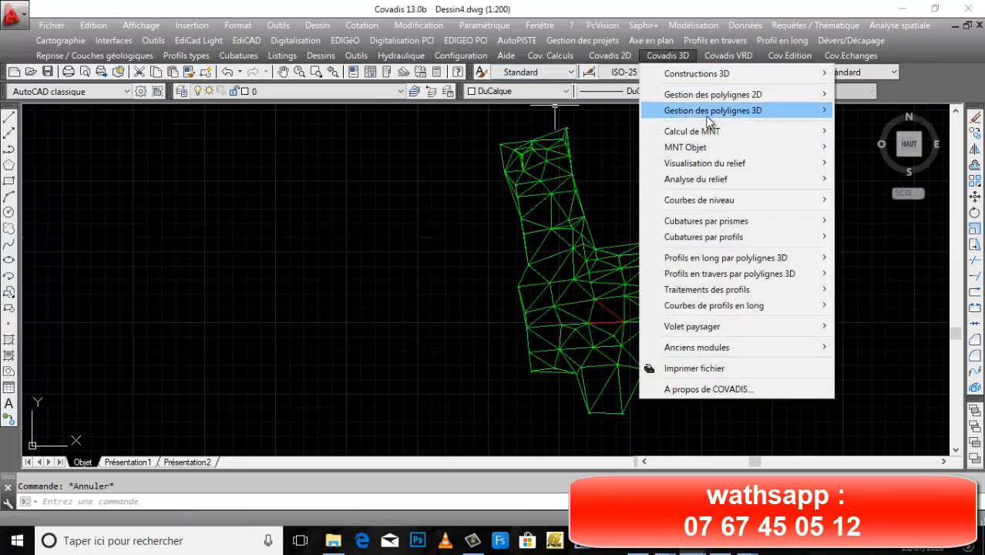
mouse_move(716, 138)
click(587, 154)
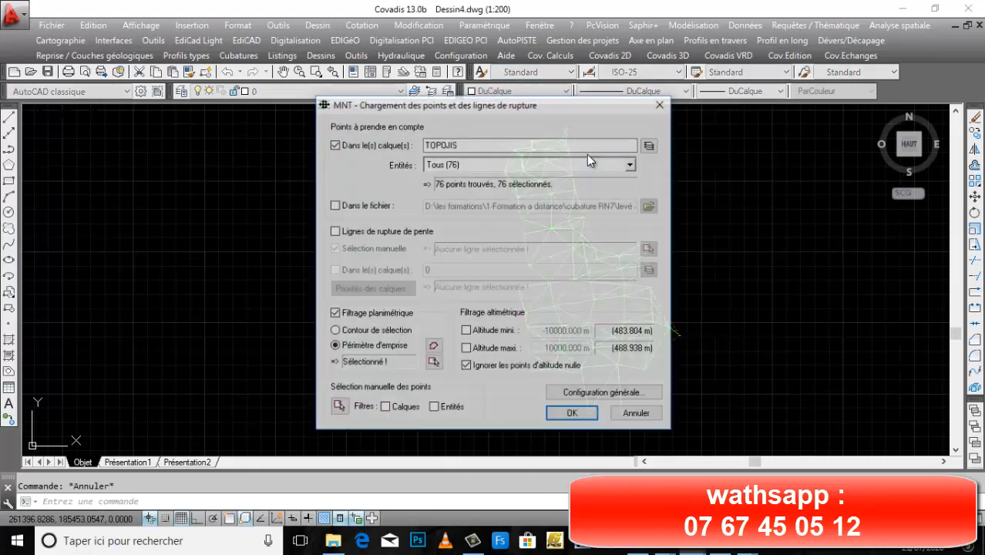
click(594, 395)
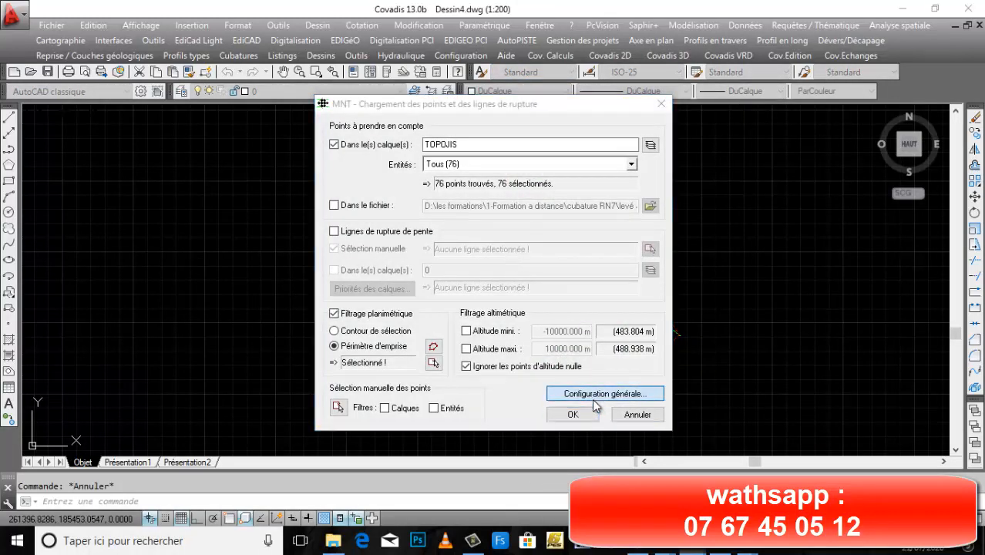
click(518, 263)
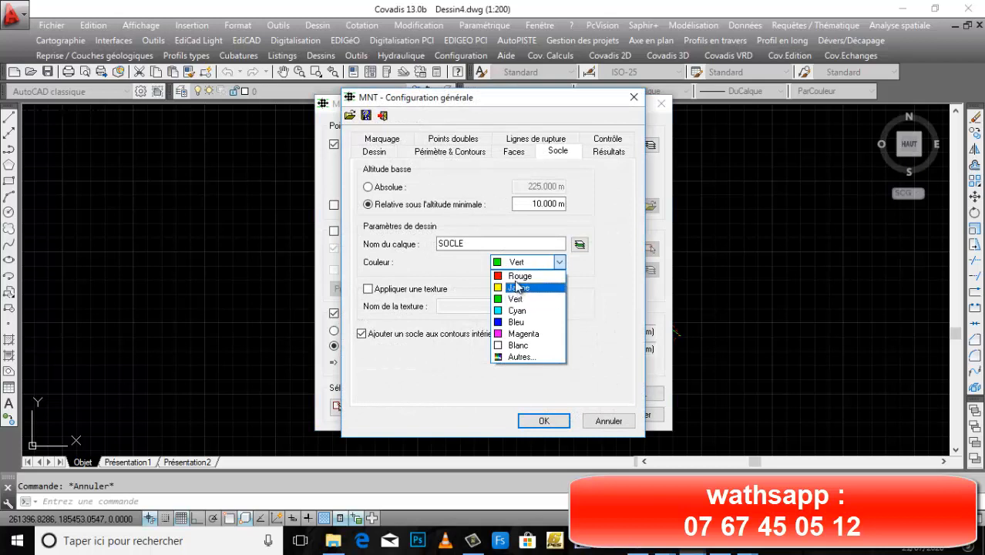
click(516, 275)
- Set the colour of the MNT-aprés faces to Rouge, review the perimeter and drawing settings, and validate the configuration
click(513, 152)
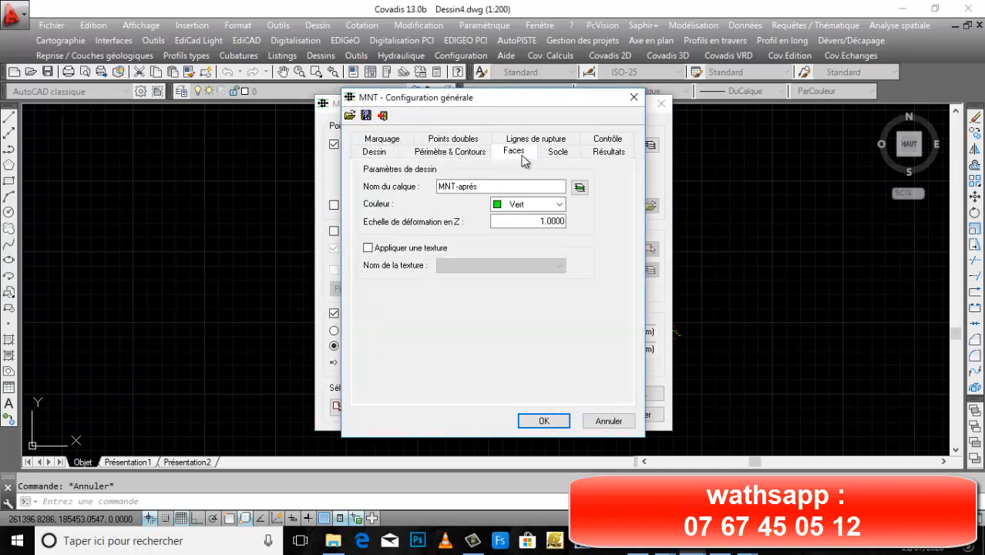
click(550, 205)
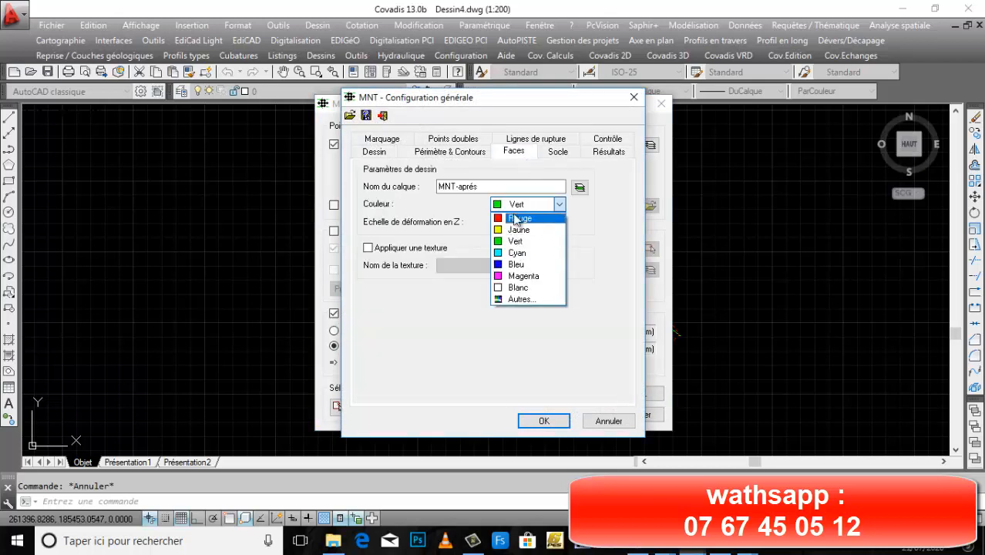
click(513, 216)
click(557, 152)
click(455, 151)
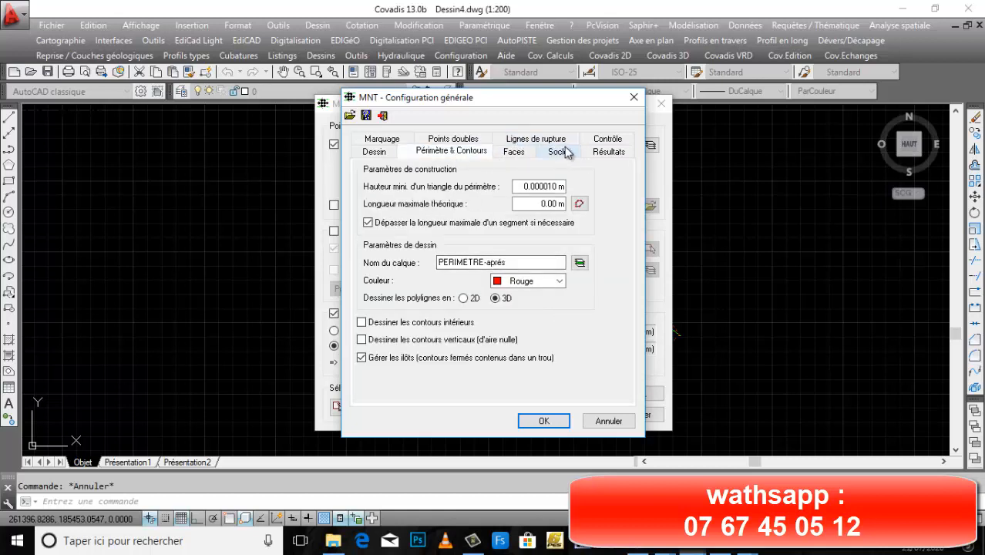
click(375, 153)
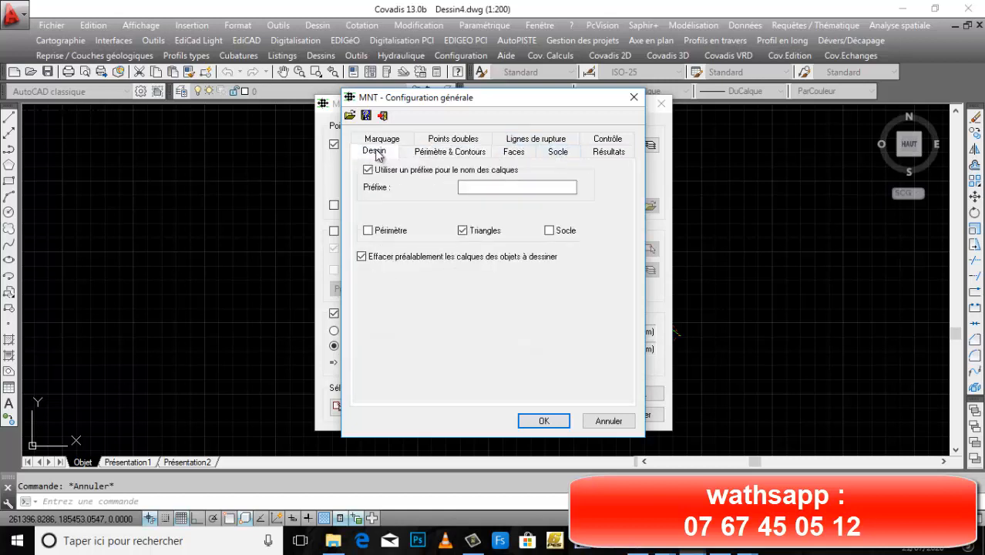
click(547, 423)
- Recalculate the terrain model with the red faces, redraw it and dismiss the listing file warning
click(570, 414)
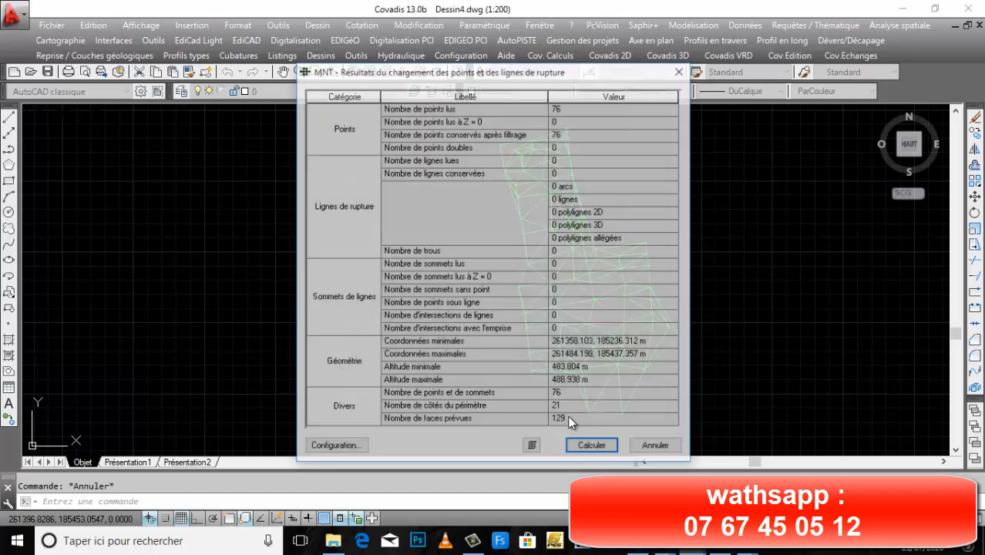
click(602, 449)
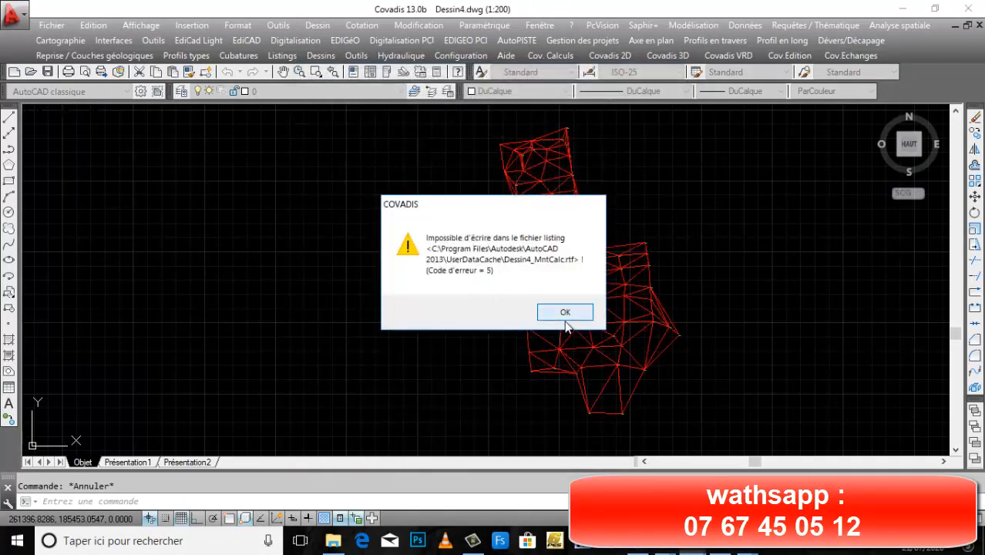
click(563, 312)
- Select the entire red terrain model with its survey points in Dessin4.dwg and copy it to the clipboard
scroll(531, 278, down, 6)
middle_drag(540, 276, 552, 179)
scroll(552, 179, up, 2)
click(680, 175)
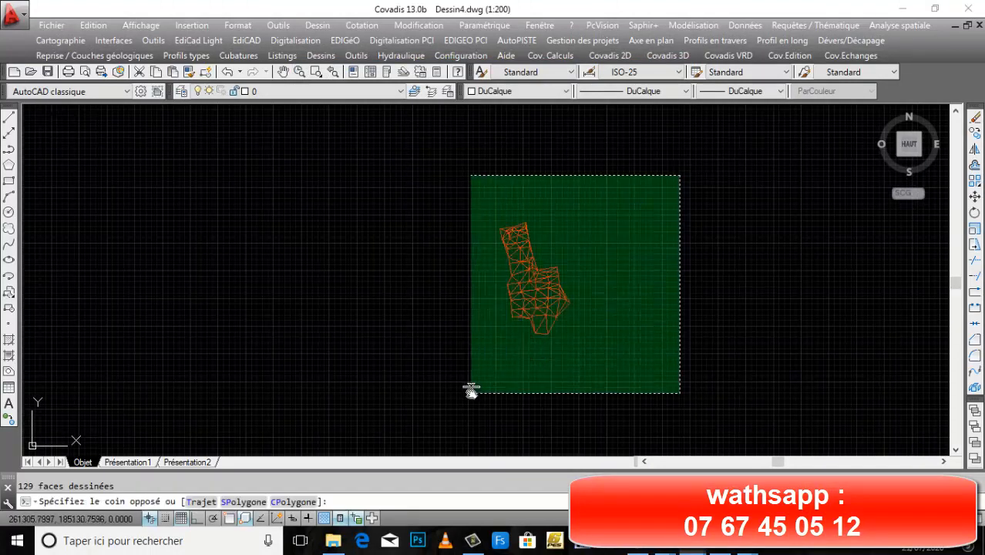
click(470, 391)
click(742, 288)
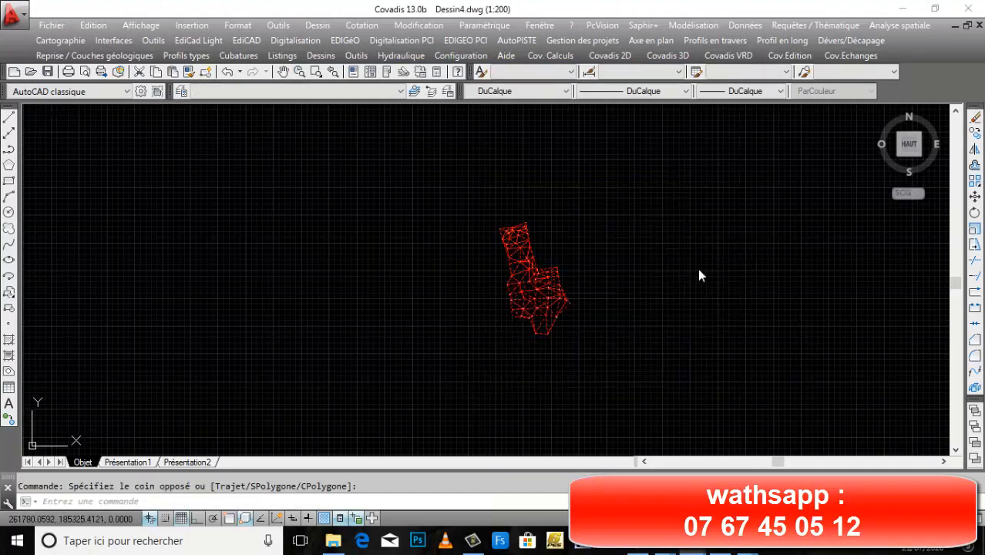
click(93, 24)
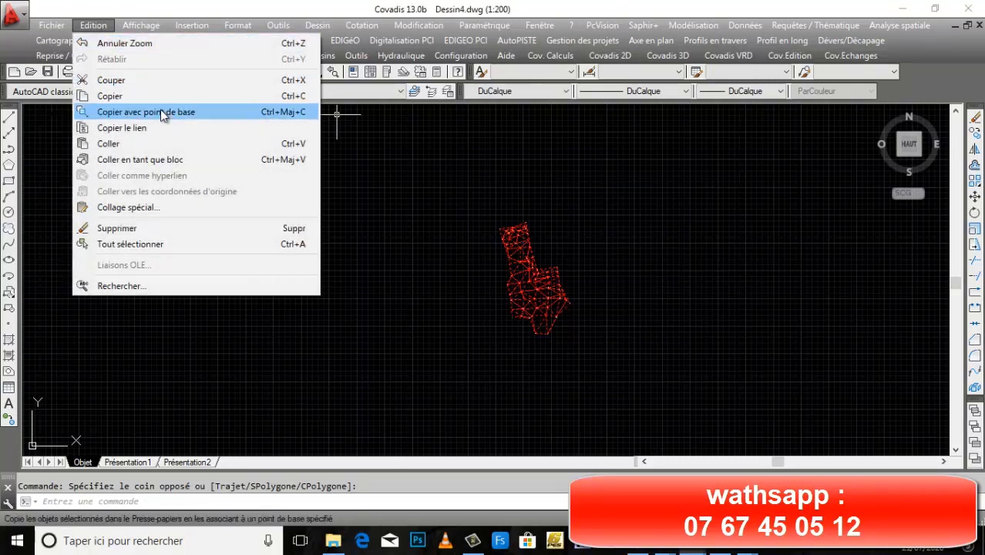
click(120, 96)
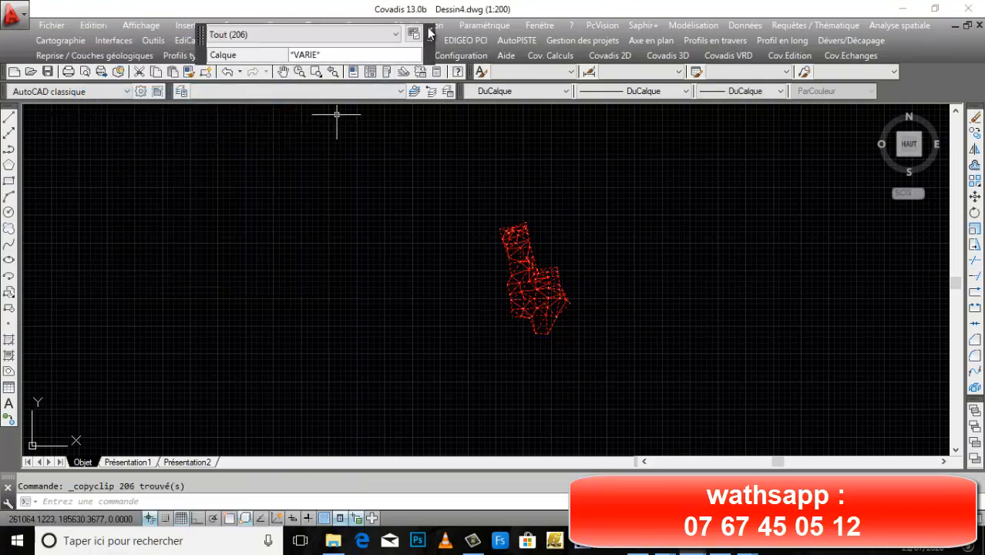
- Switch to Dessin3.dwg and paste the copied terrain model at its original coordinates
click(540, 26)
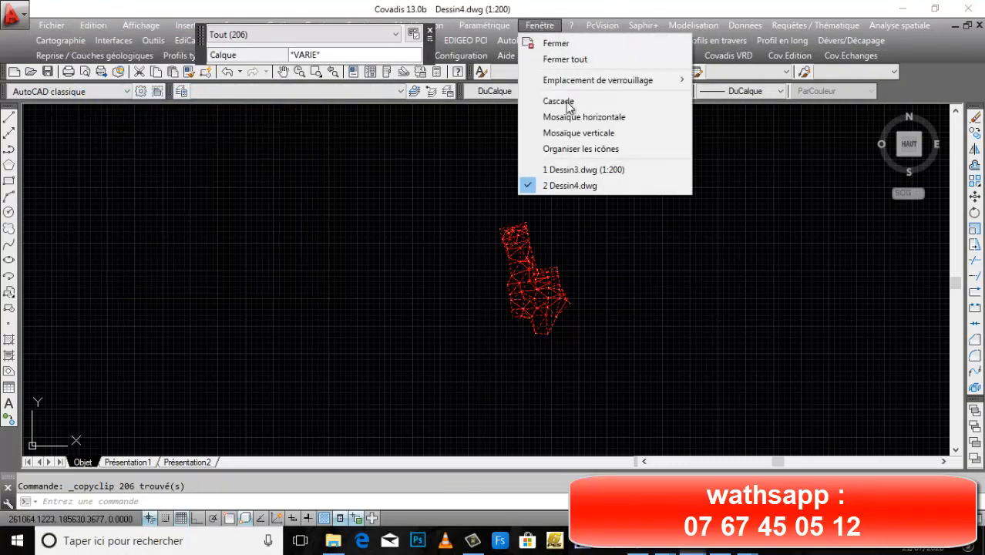
click(582, 169)
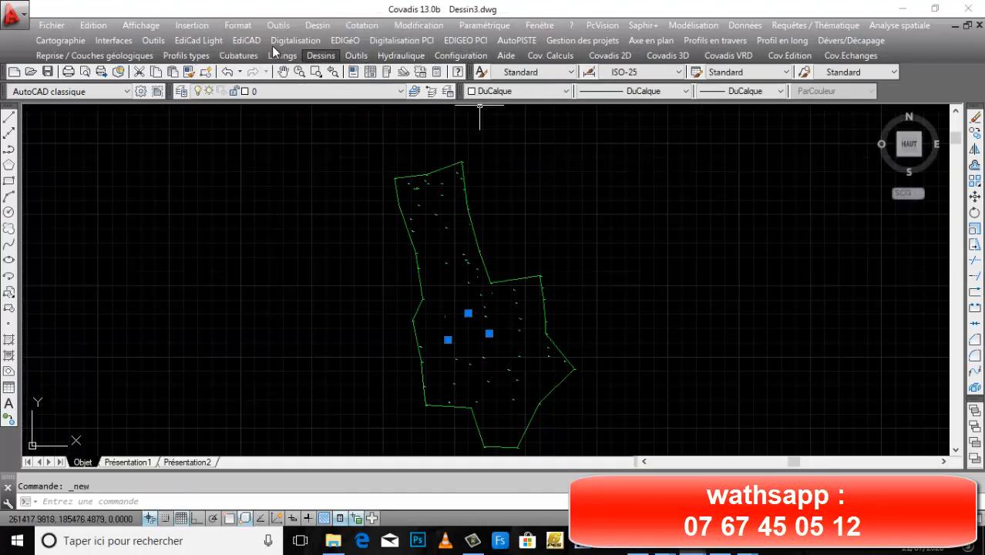
click(101, 25)
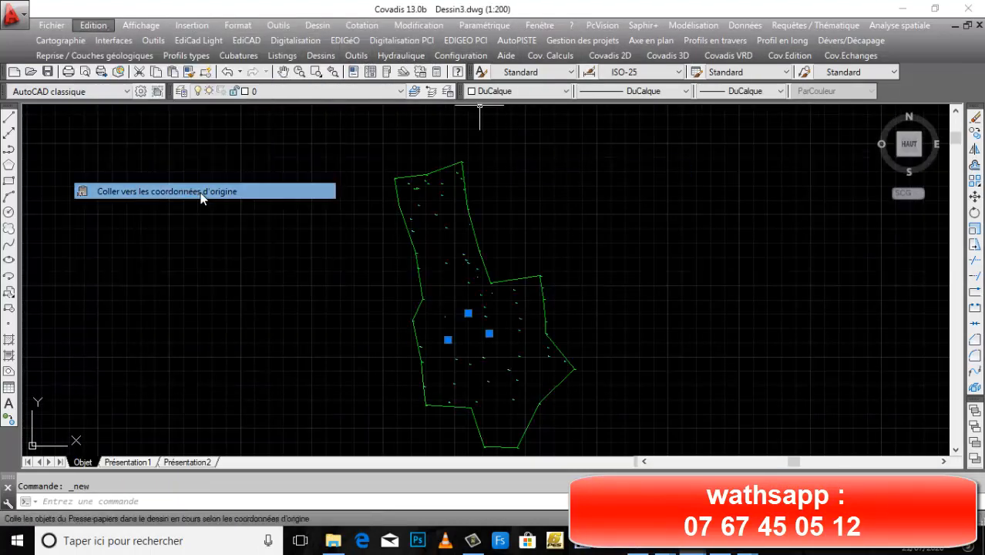
click(201, 191)
scroll(514, 271, up, 5)
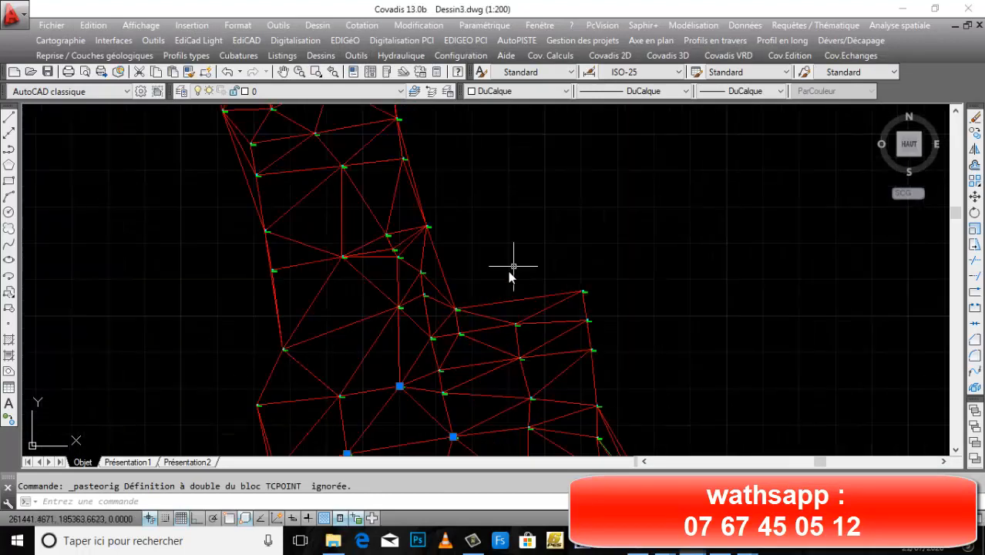
middle_drag(479, 281, 598, 222)
scroll(598, 237, down, 4)
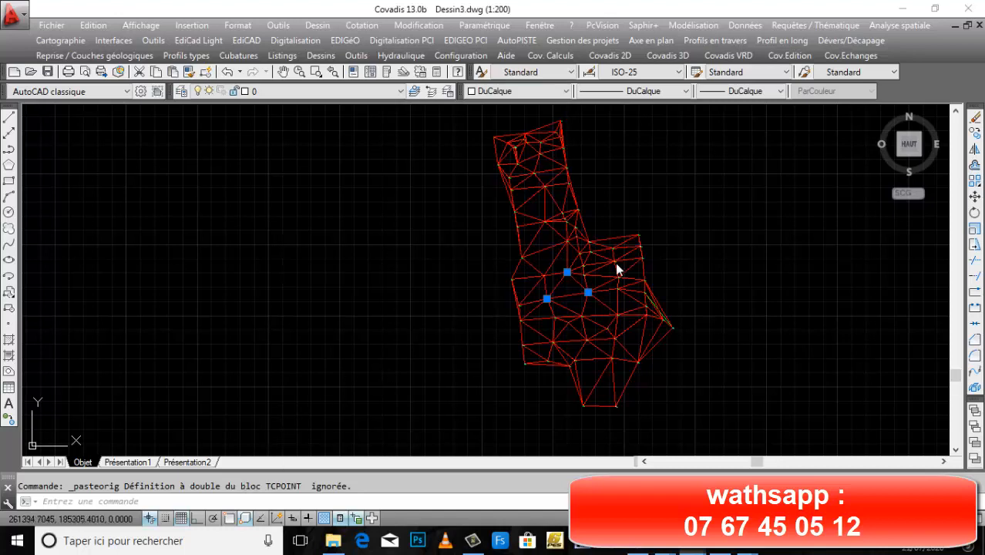
- Turn on the MNT-tn layer so both terrain models are displayed together
scroll(540, 262, up, 6)
click(351, 91)
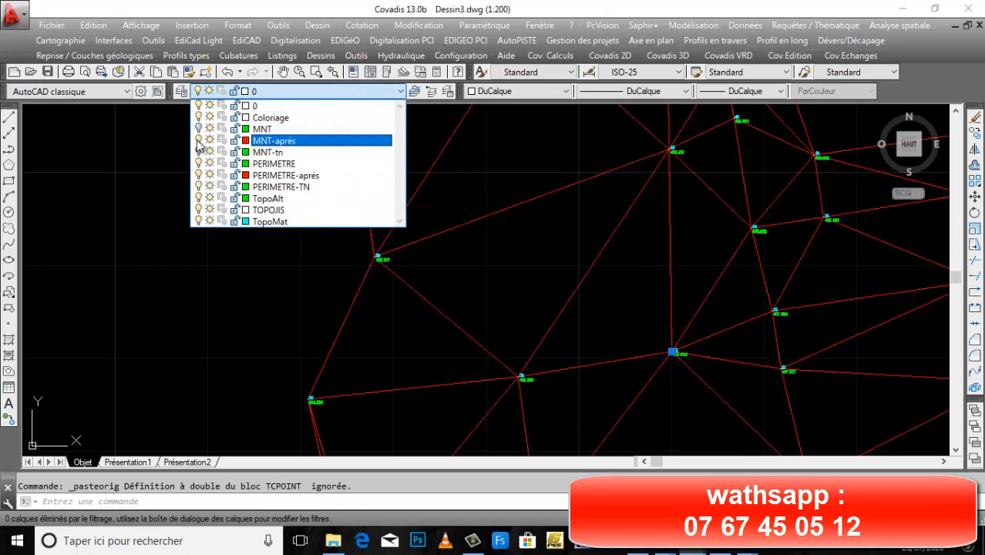
click(199, 148)
click(183, 151)
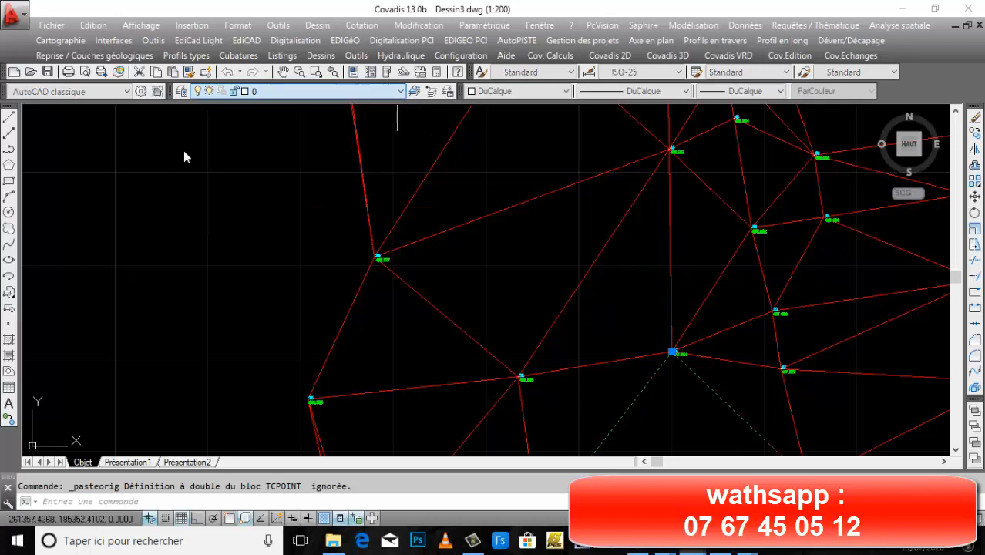
scroll(643, 277, down, 5)
middle_drag(656, 282, 587, 237)
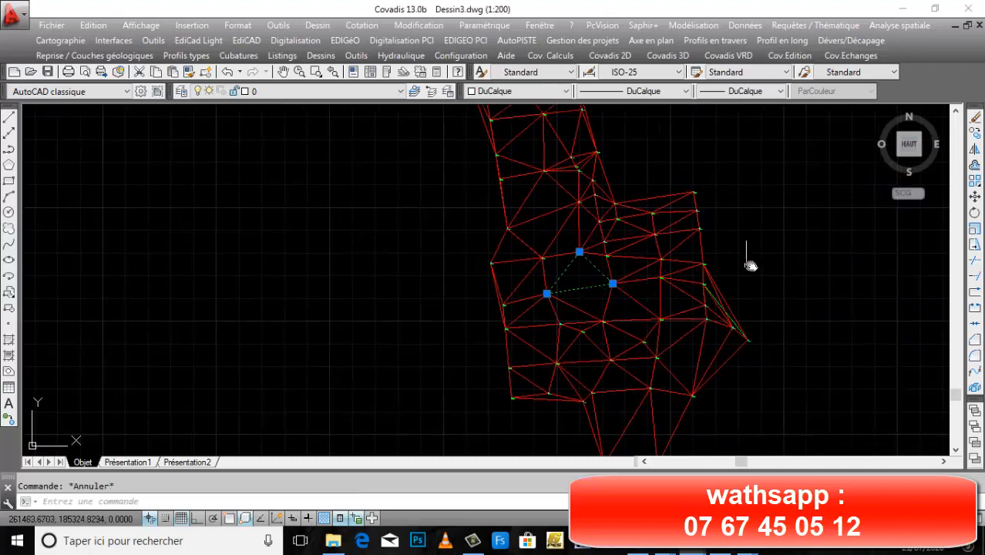
scroll(751, 265, down, 3)
middle_drag(752, 266, 644, 279)
scroll(648, 281, up, 5)
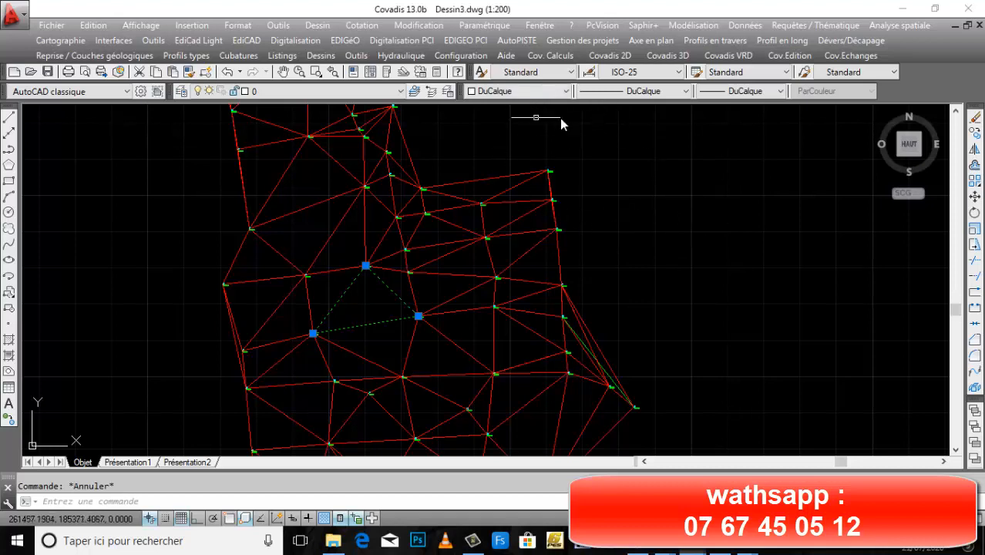
- Start the prism-based cut and fill cubature between 2 MNT, with MNT-tn as first model and MNT-aprés as second
click(664, 56)
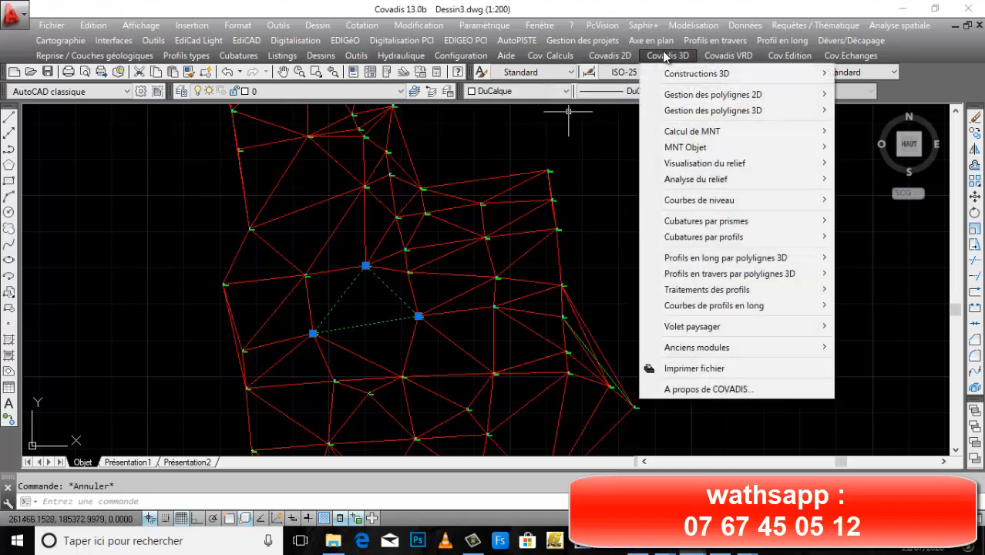
mouse_move(749, 221)
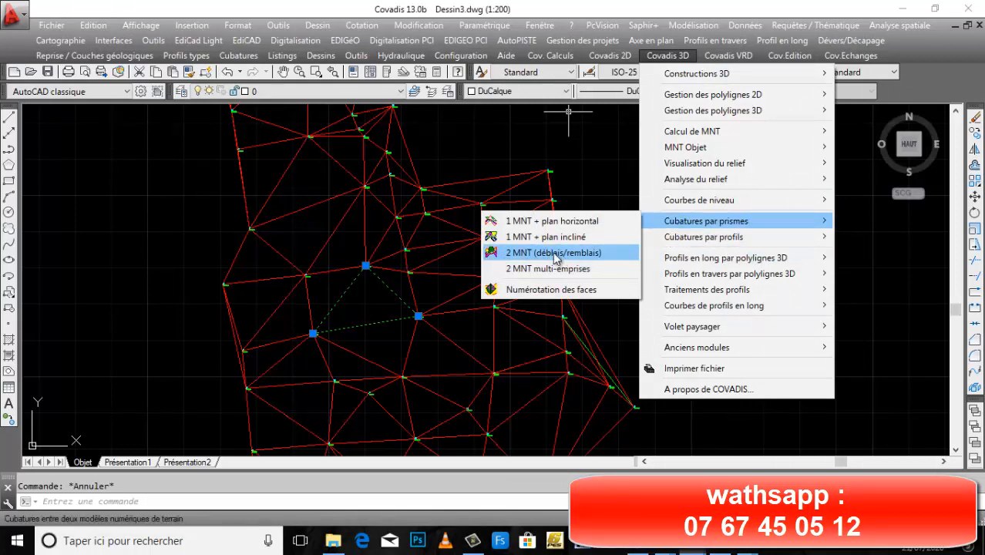
mouse_move(681, 244)
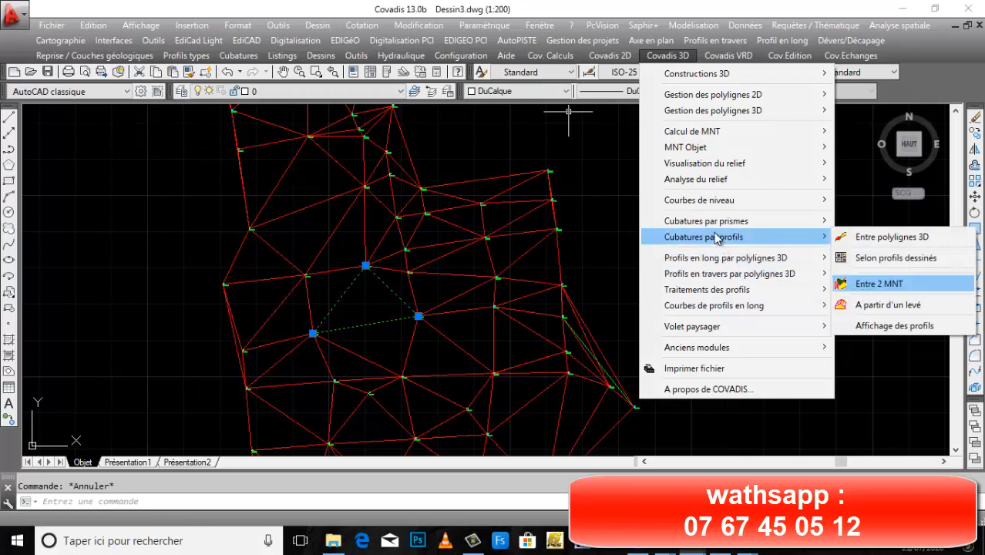
mouse_move(690, 225)
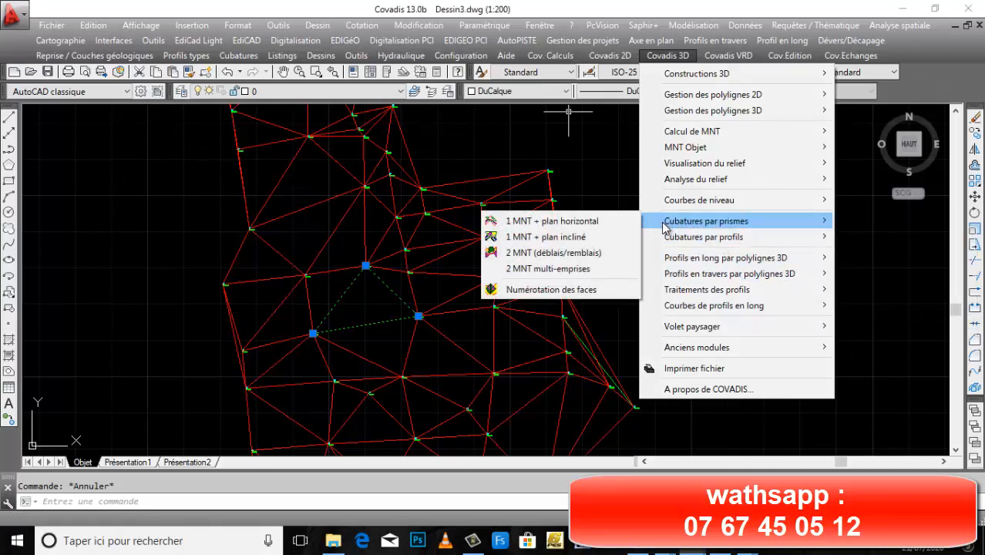
click(630, 258)
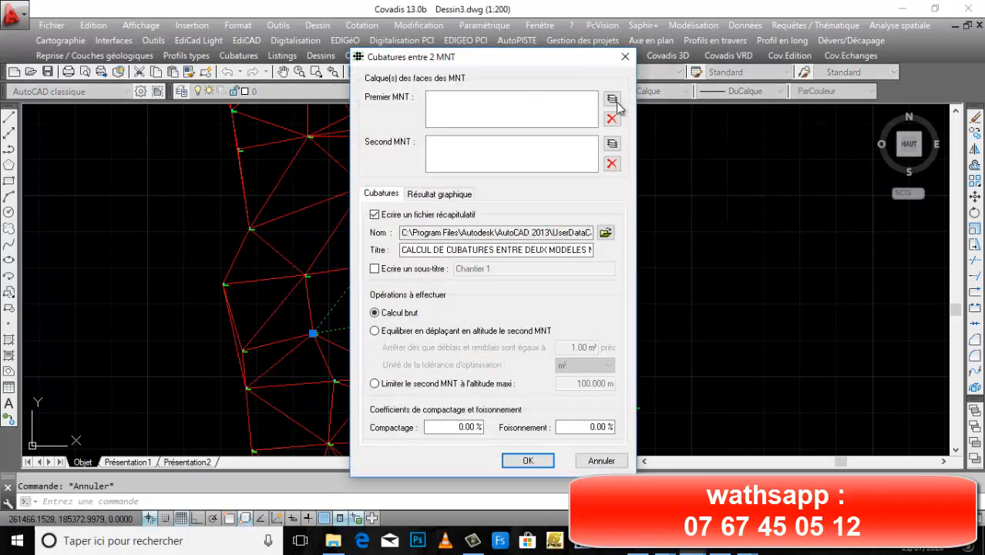
click(612, 100)
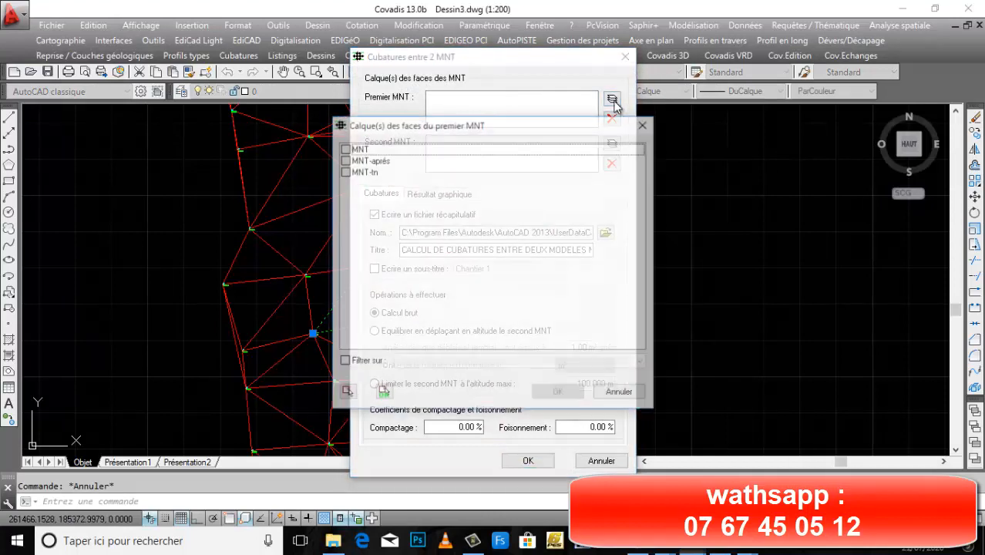
click(344, 171)
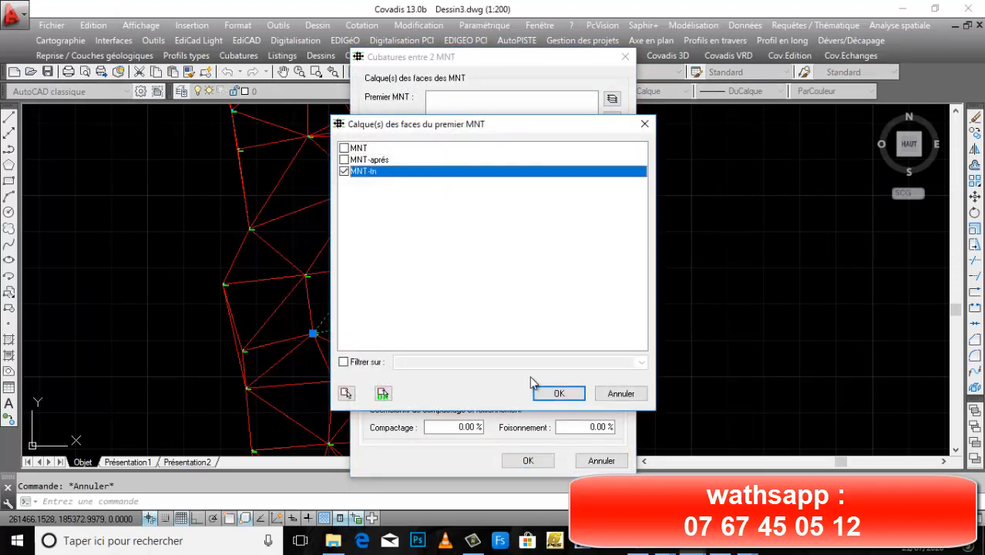
click(556, 393)
click(612, 144)
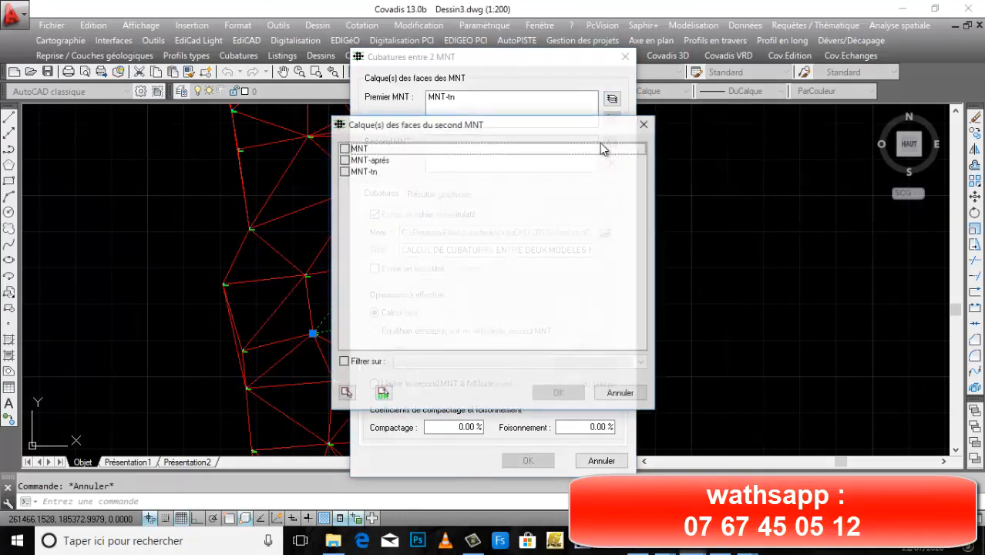
click(344, 160)
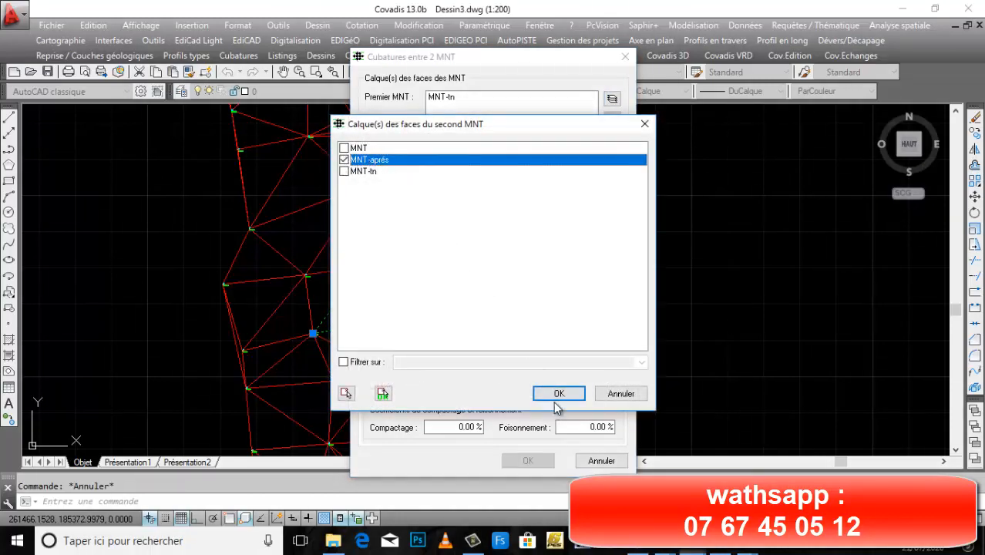
click(554, 398)
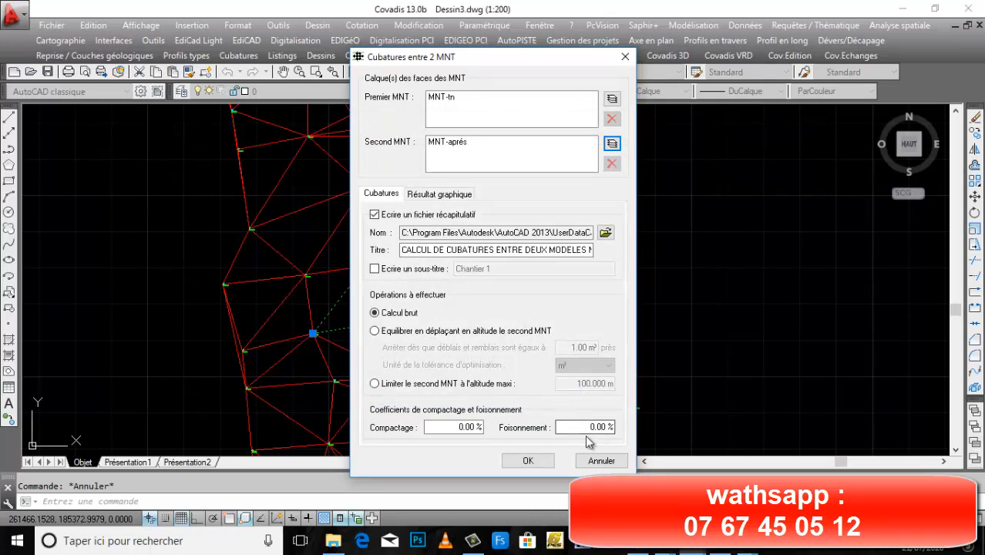
- Review the Compactage and Foisonnement coefficients and the graphic result settings for the fill, cut and flat zone colours
drag(568, 426, 631, 430)
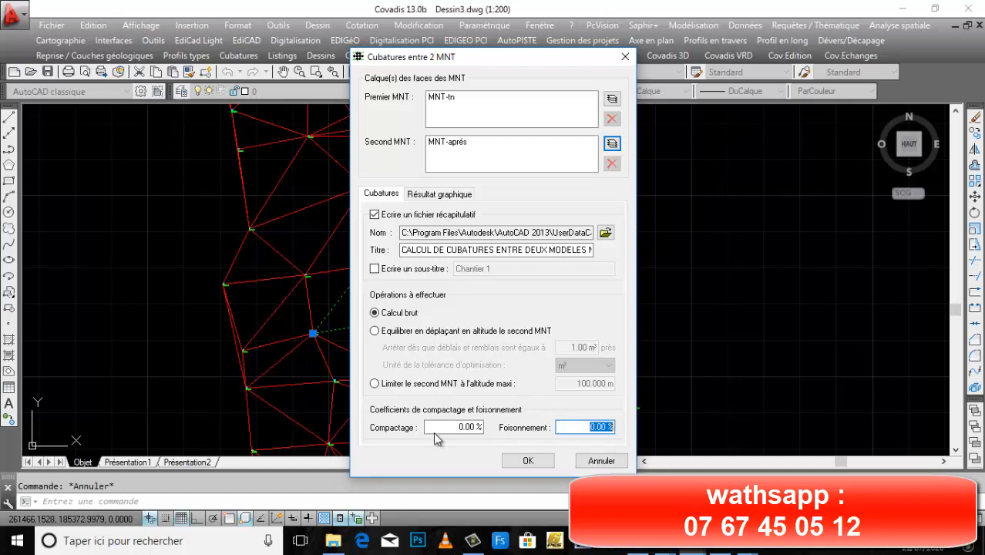
drag(437, 431, 488, 431)
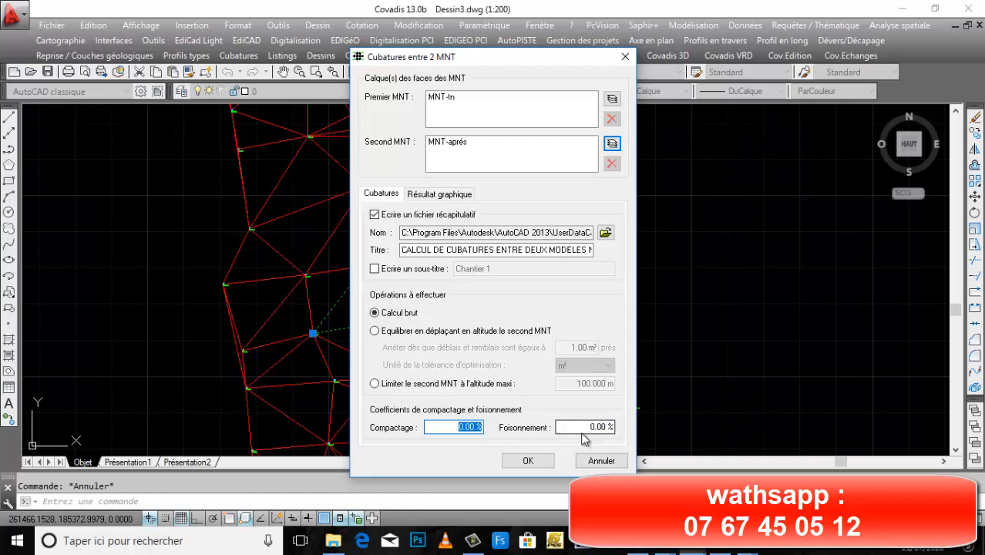
drag(585, 426, 618, 428)
drag(439, 427, 499, 433)
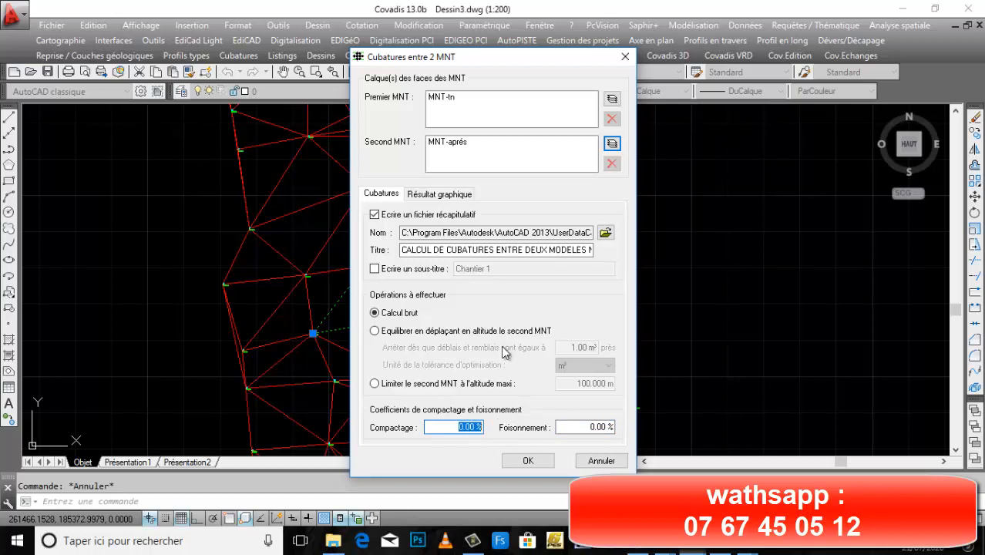
click(437, 193)
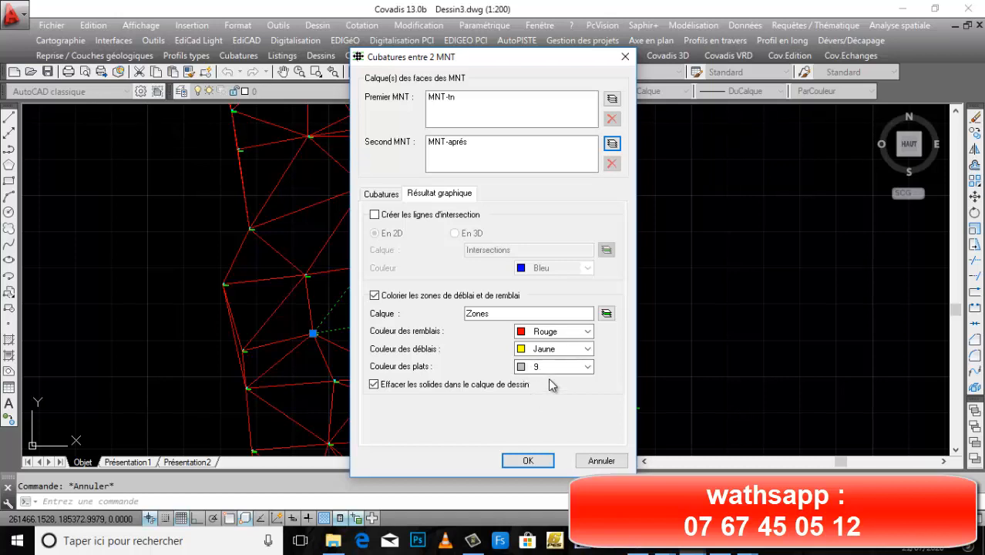
click(567, 331)
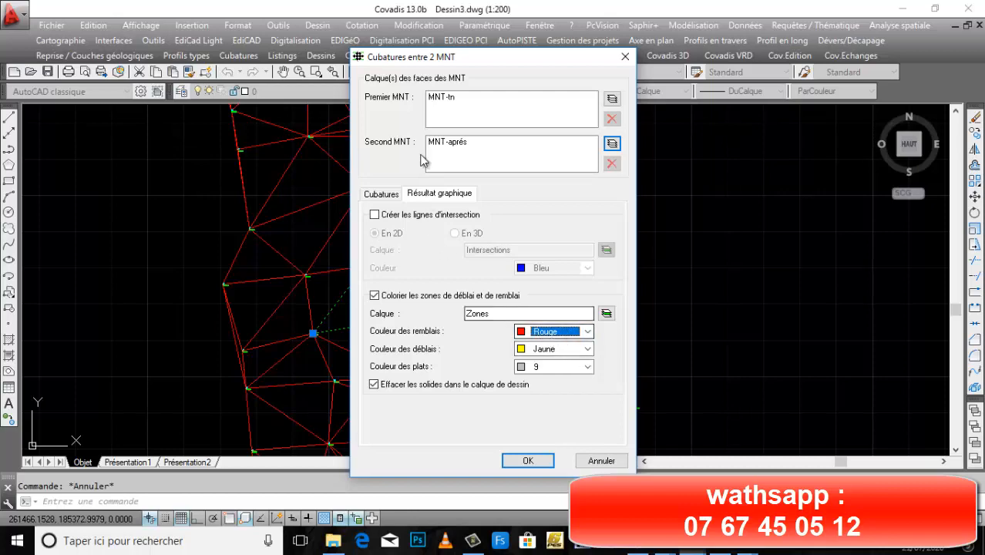
- Run the cubature calculation between the two models without any boundary contour
click(521, 466)
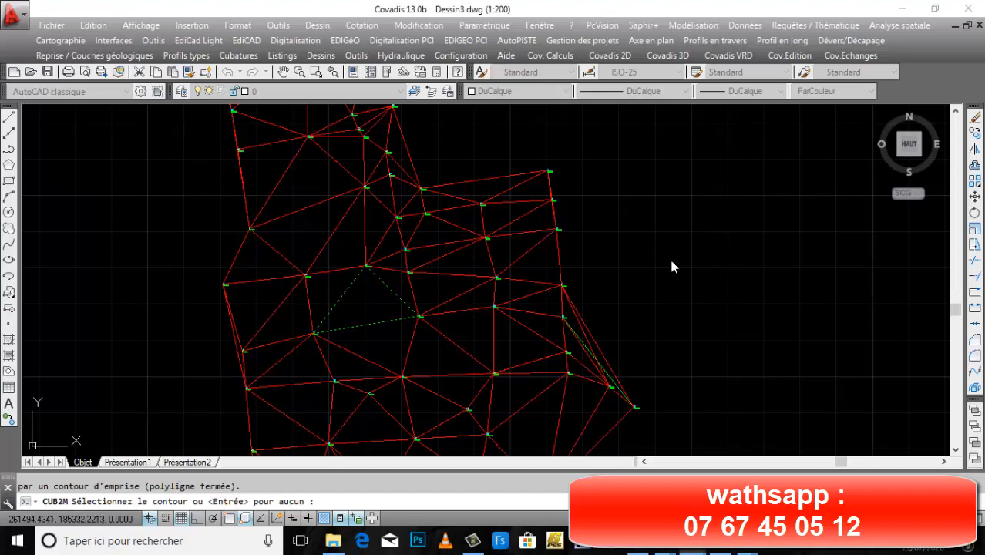
key(Return)
click(558, 310)
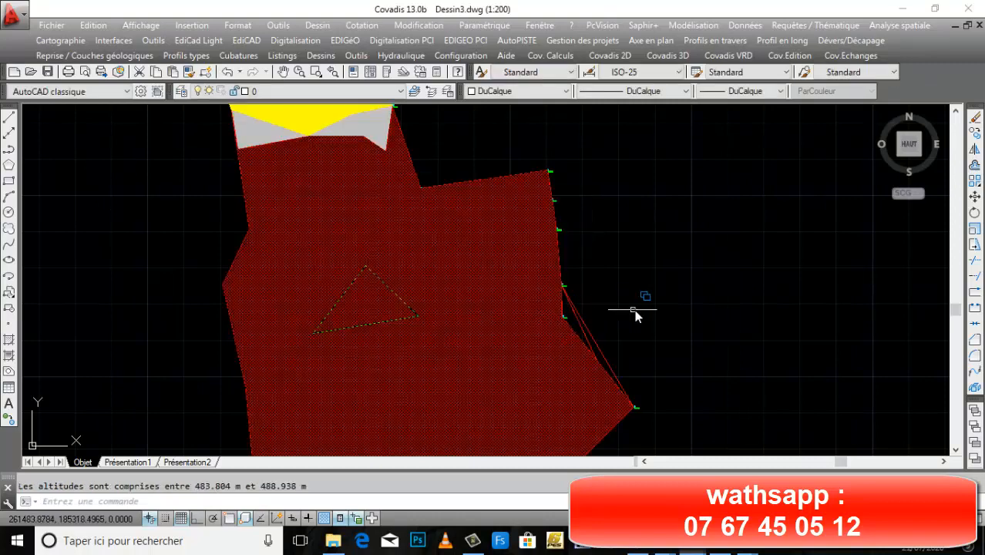
- Examine the coloured fill, cut and flat zones drawn over the terrain, especially the transition between fill and cut
scroll(634, 302, down, 4)
mouse_move(633, 302)
middle_down()
mouse_move(603, 299)
mouse_move(587, 278)
mouse_move(585, 297)
middle_up()
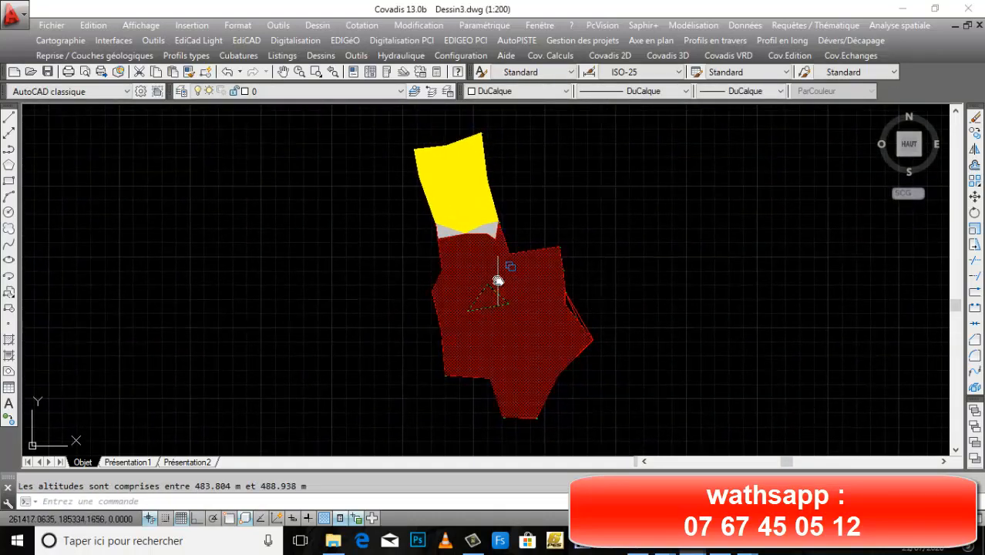
scroll(503, 266, up, 4)
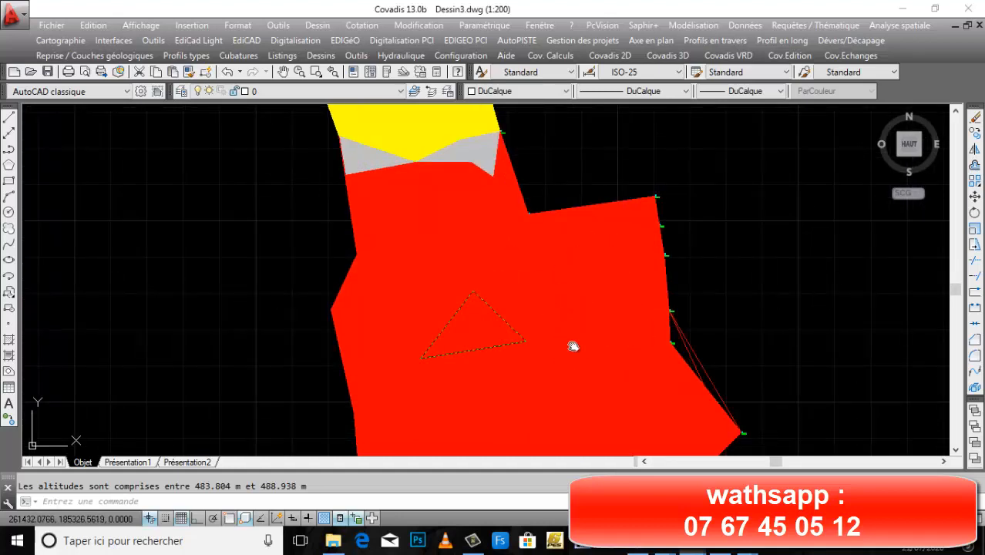
scroll(575, 345, down, 2)
scroll(503, 193, up, 2)
scroll(519, 217, up, 4)
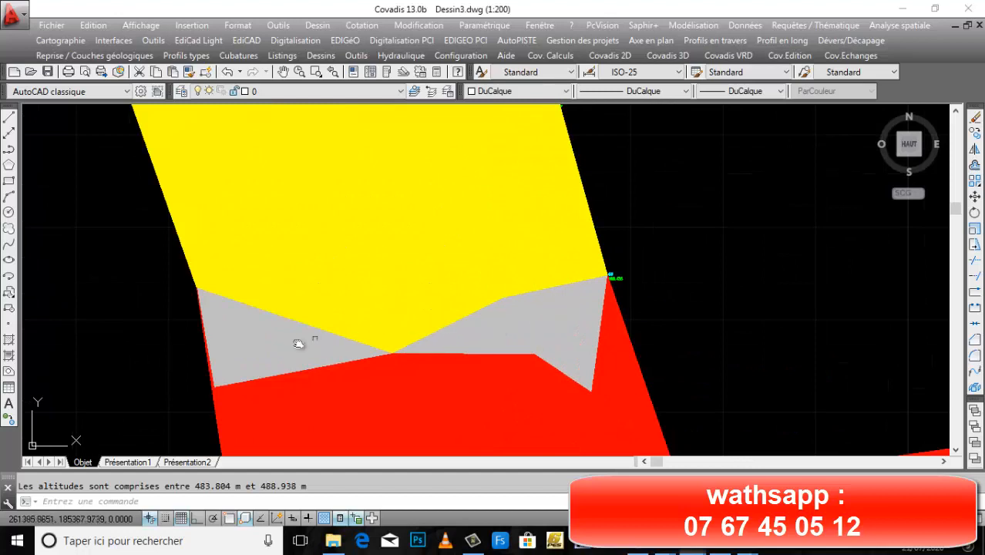
scroll(473, 347, down, 6)
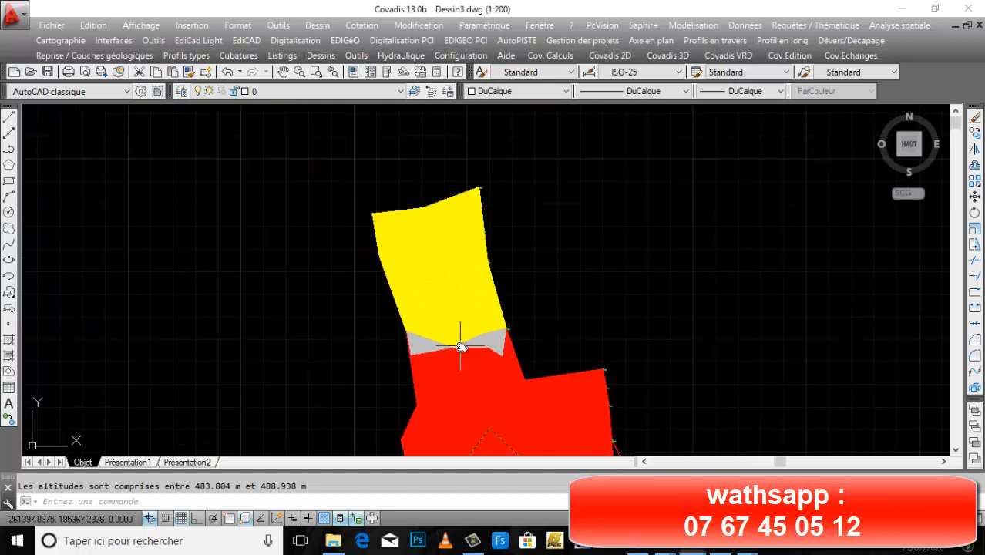
scroll(466, 347, up, 5)
scroll(460, 256, down, 2)
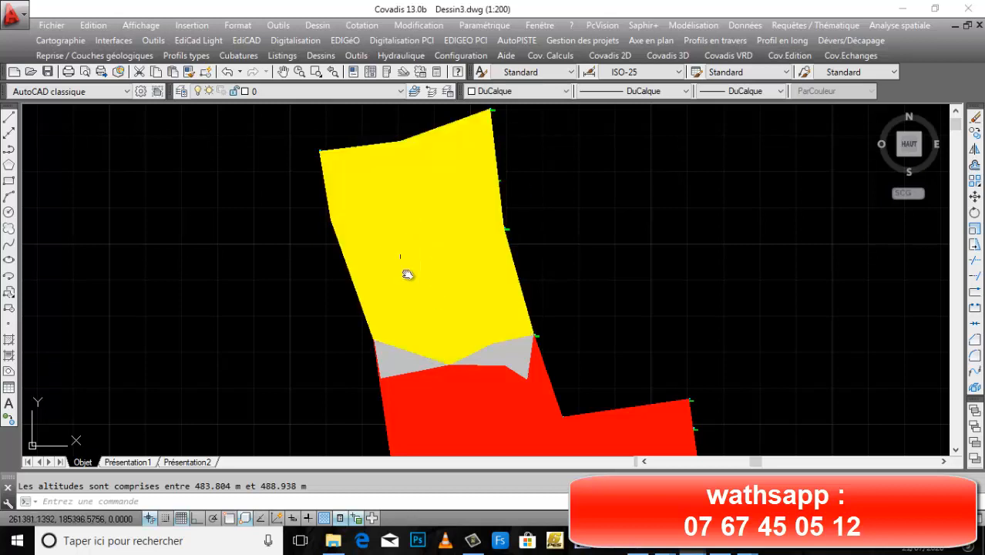
- Rerun the raw cubature between the two MNT without a contour, writing the summary report to cubature essai.rtf on the Desktop
mouse_move(497, 331)
middle_down()
mouse_move(494, 290)
mouse_move(476, 268)
middle_up()
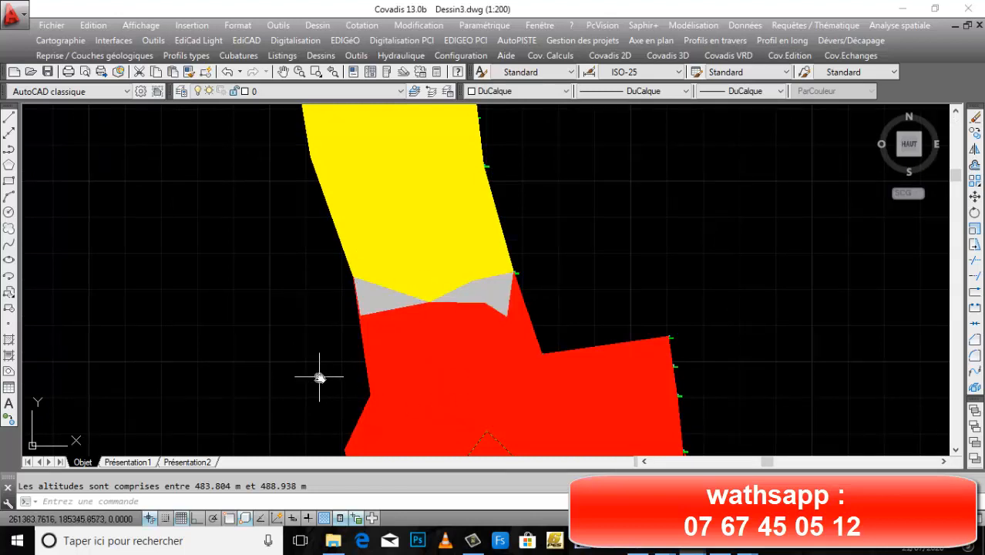
key(Return)
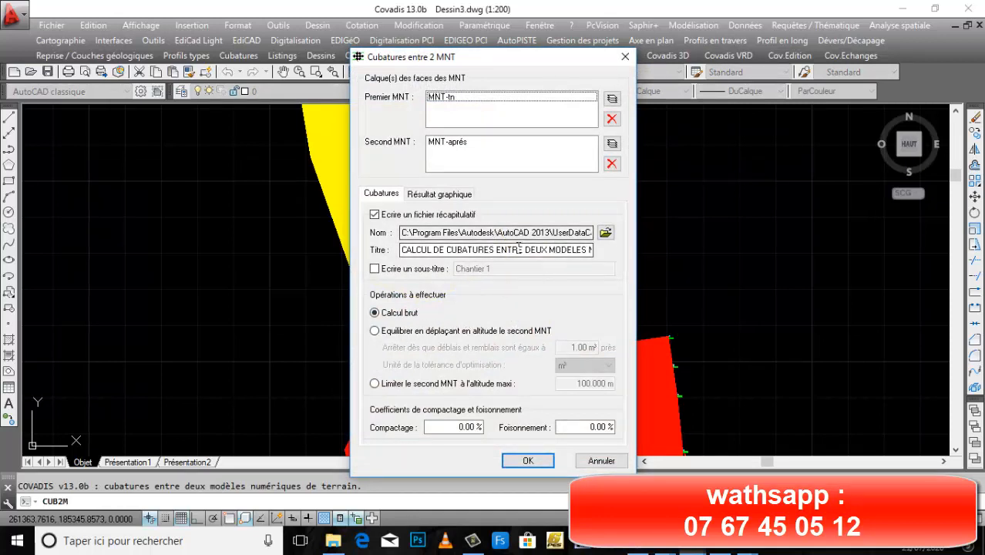
click(605, 234)
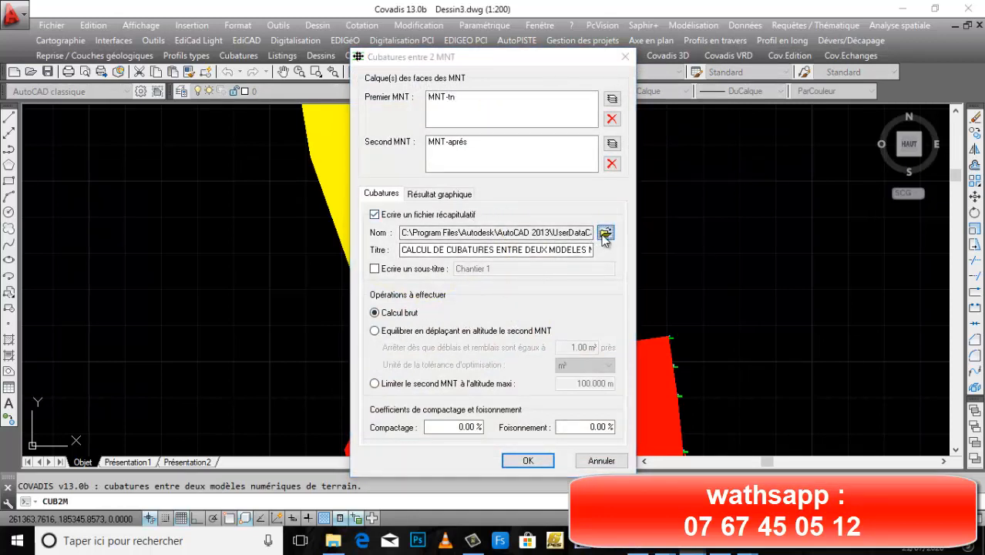
click(434, 190)
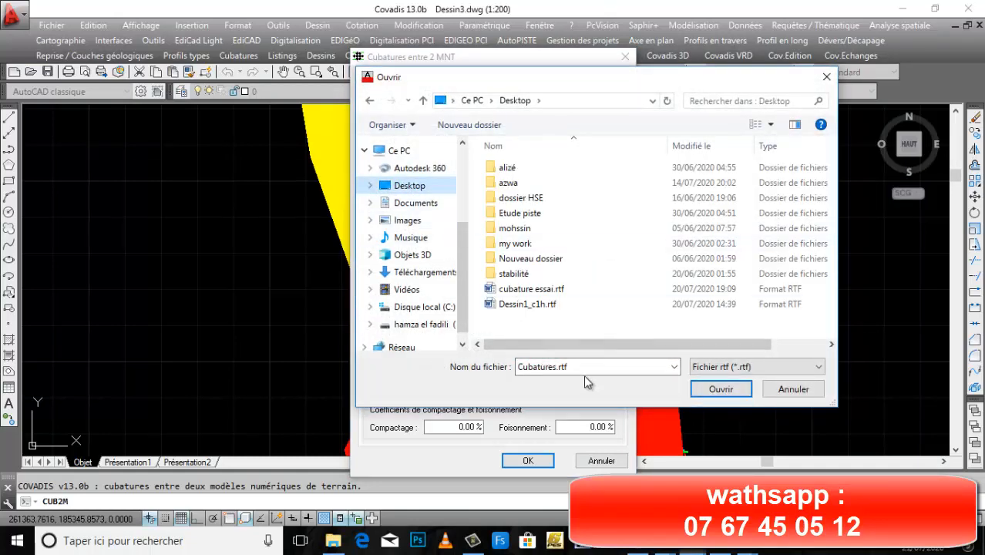
click(539, 290)
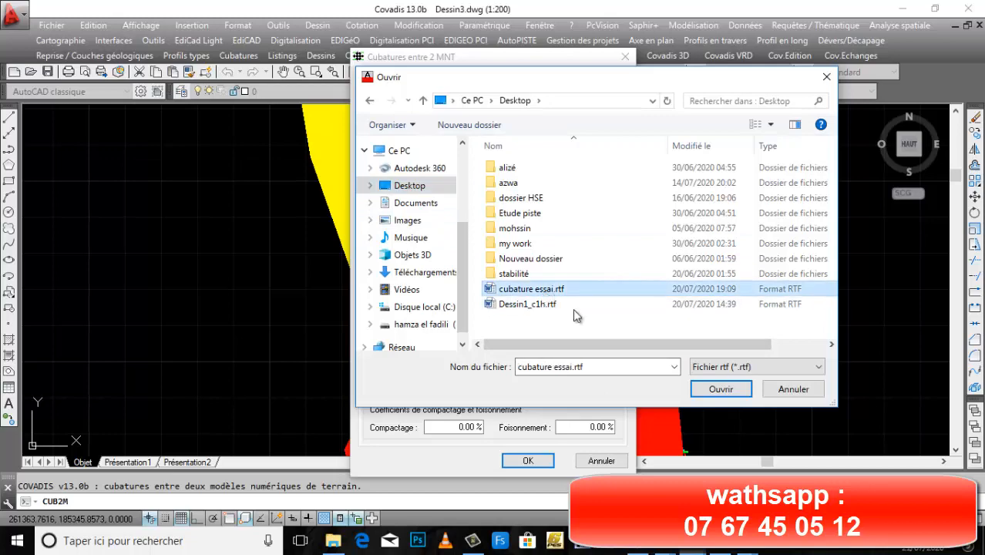
click(721, 389)
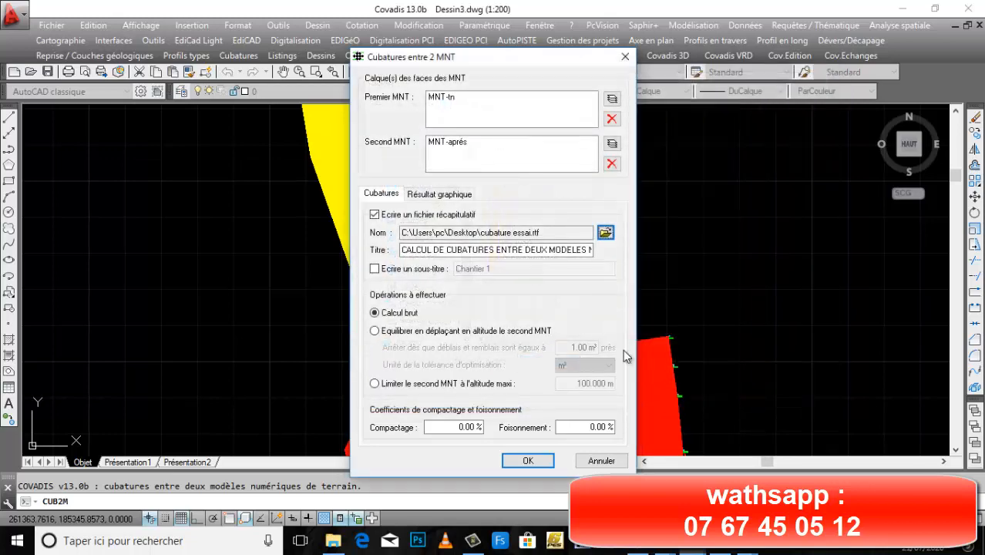
click(539, 466)
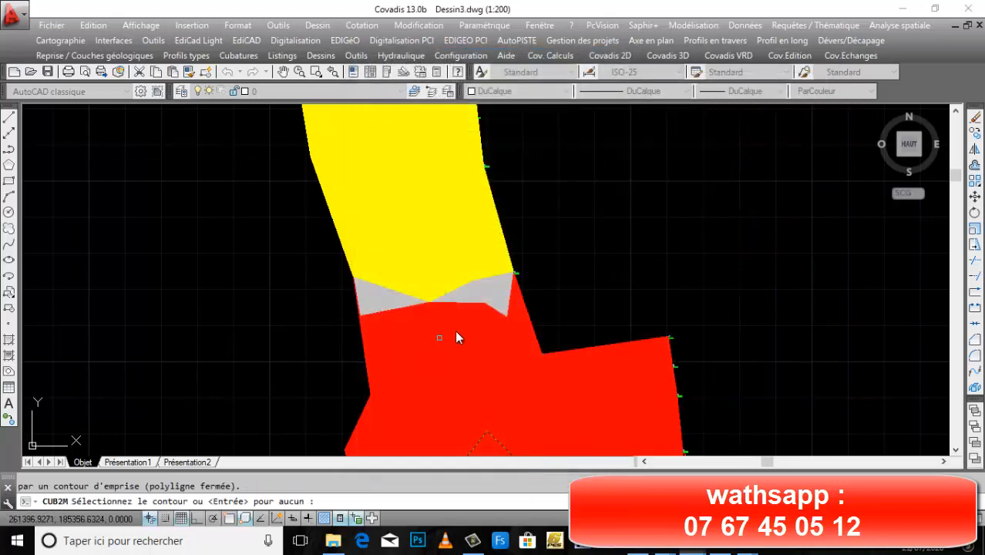
key(Return)
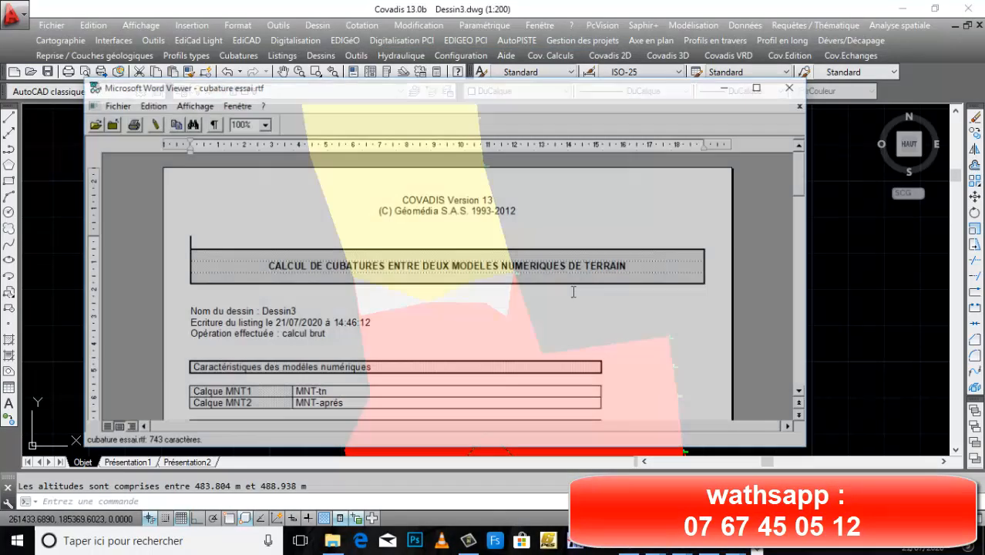
- Read the cubature report, especially the Déblai and Remblai volumes in the MNT1 to MNT2 results
click(758, 87)
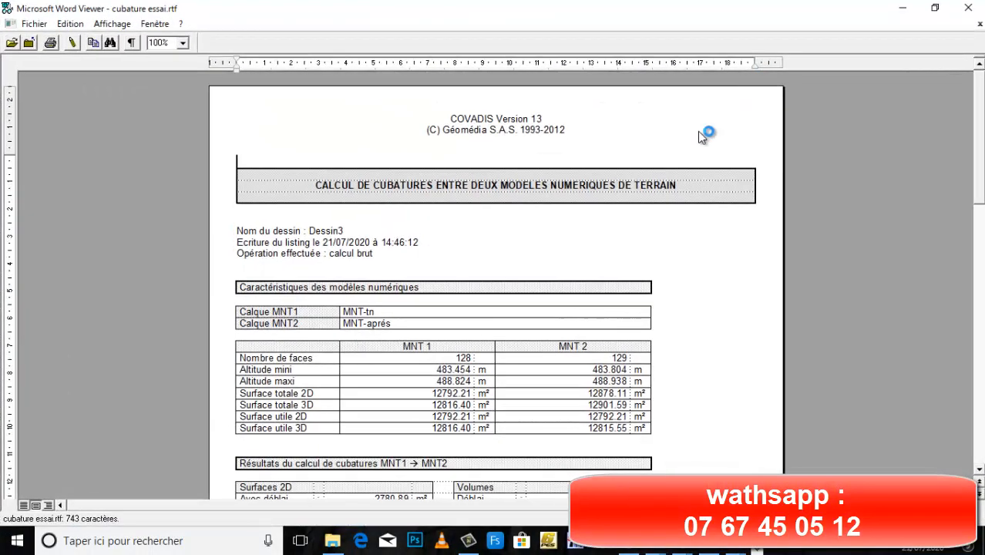
drag(980, 182, 983, 251)
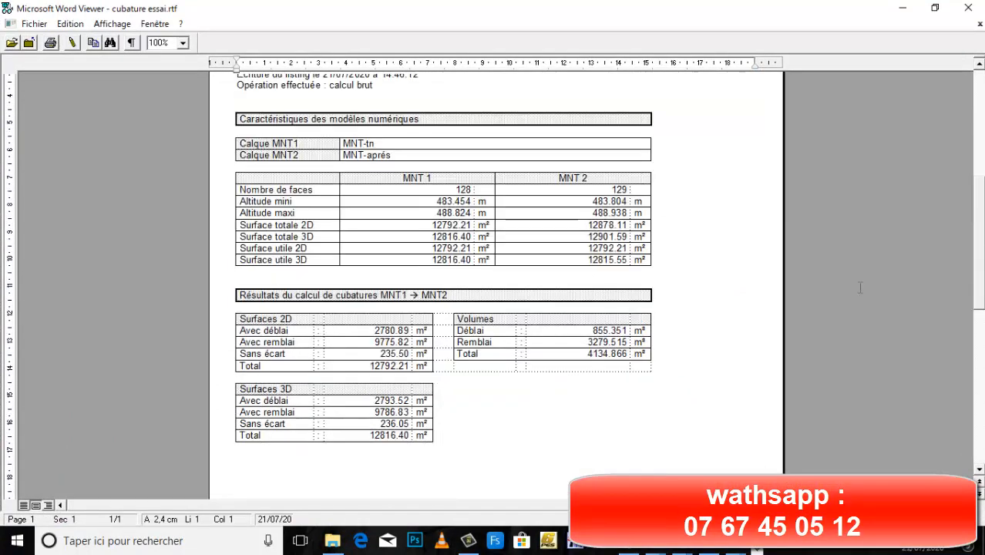
triple_click(582, 333)
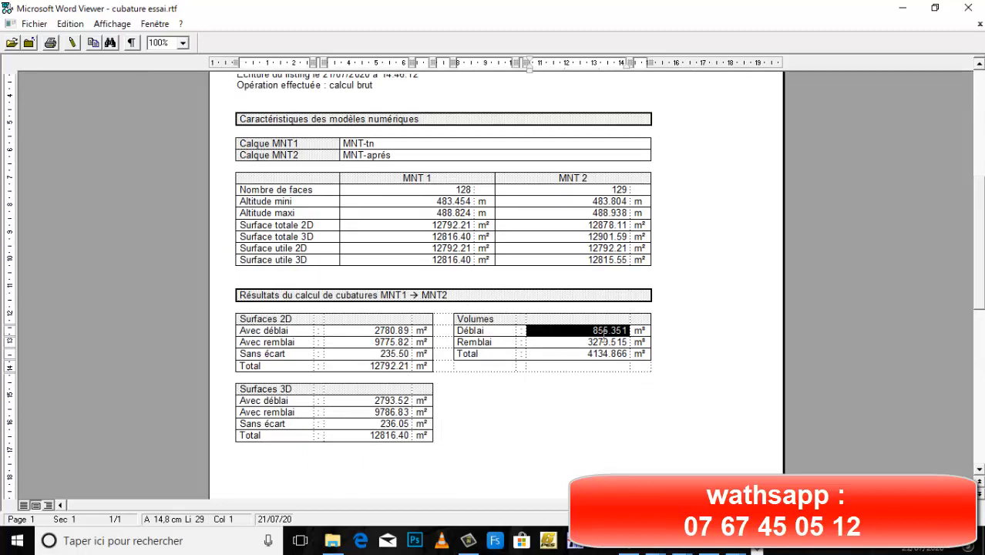
click(613, 331)
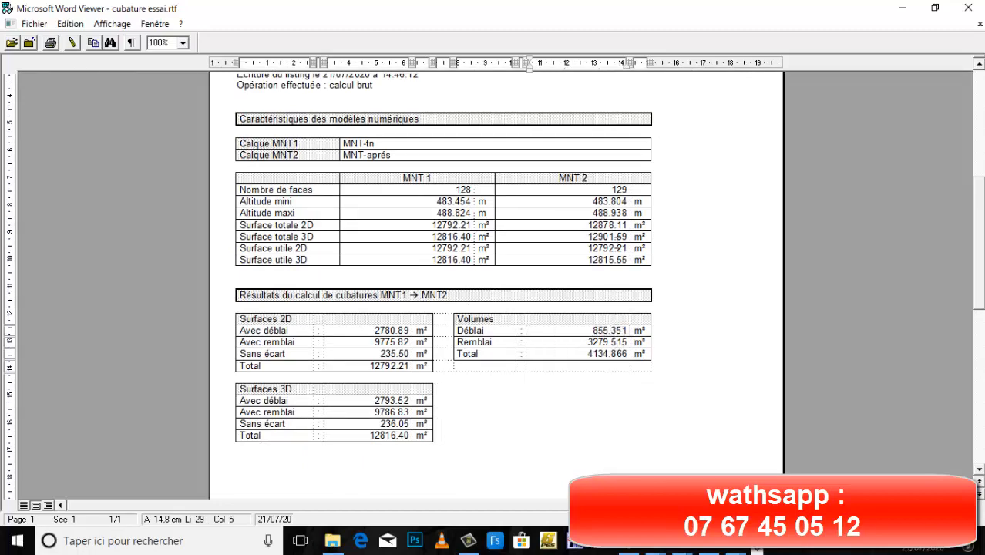
click(935, 8)
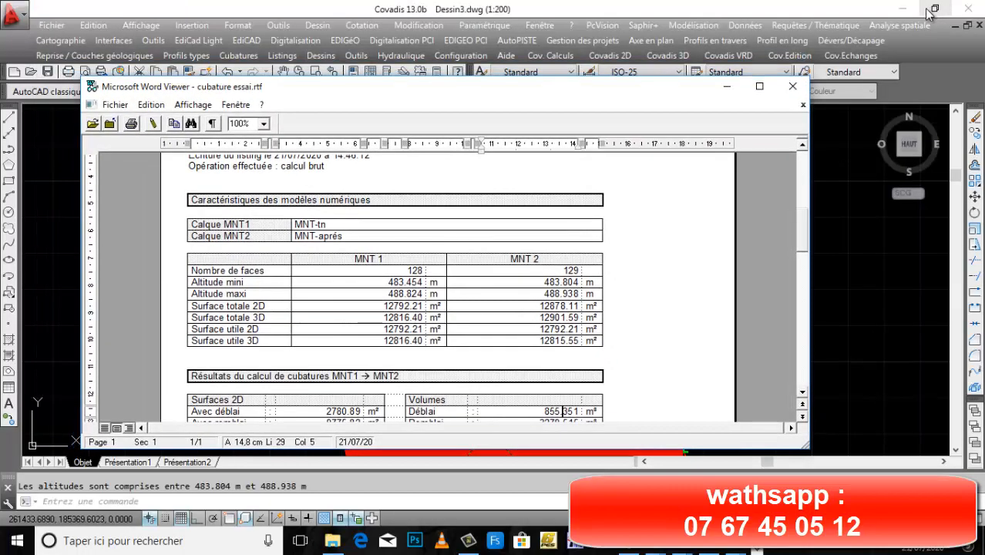
drag(685, 100, 596, 96)
click(668, 90)
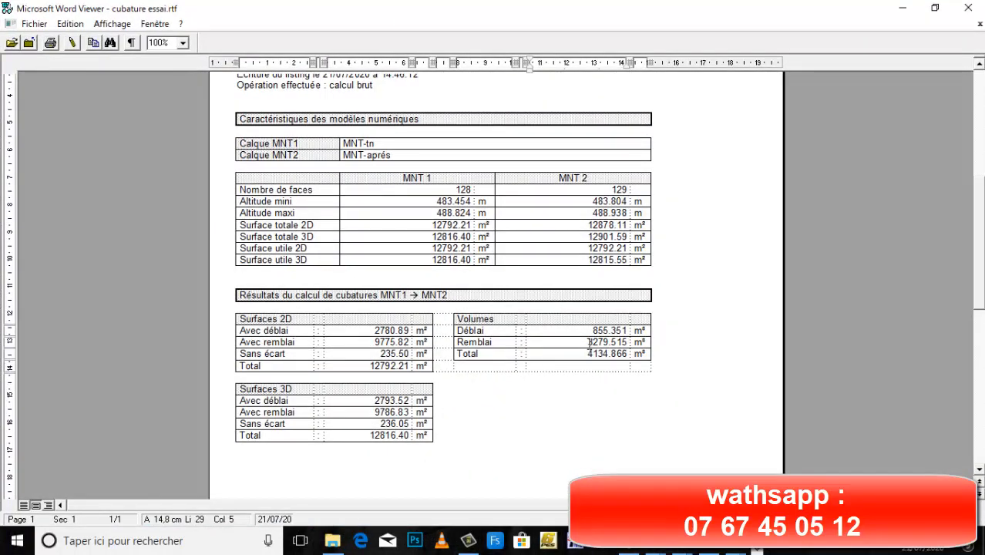
drag(593, 343, 628, 348)
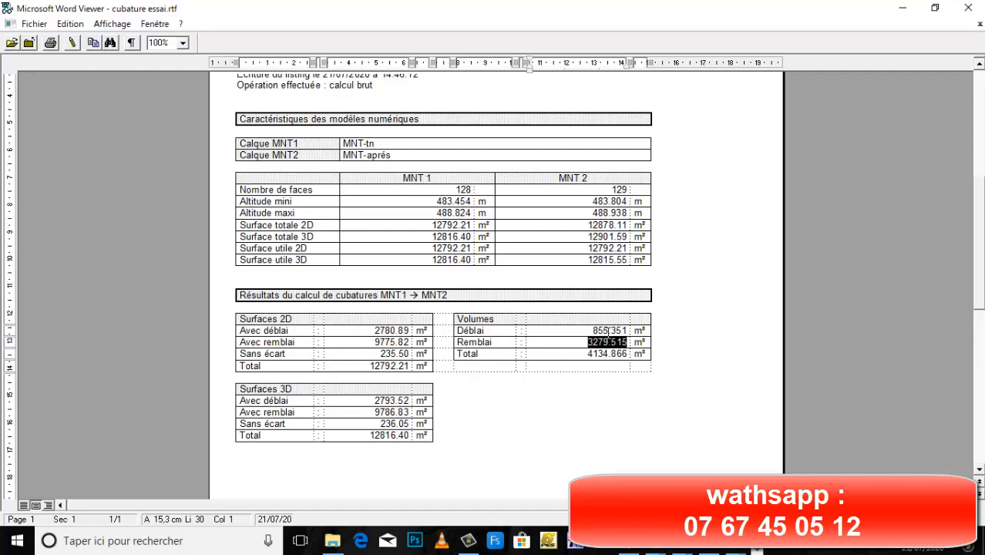
drag(591, 348, 584, 341)
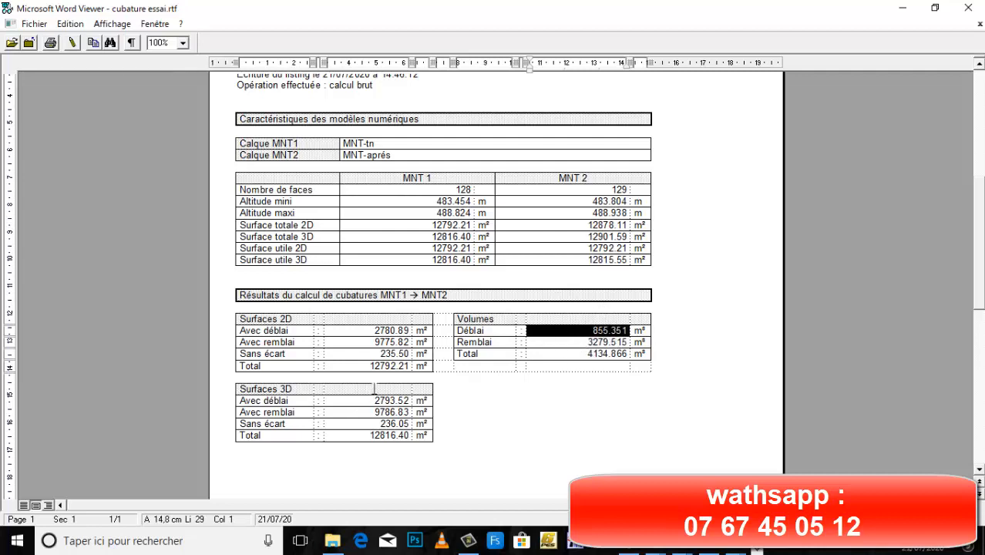
click(536, 405)
- Capture the report's Volumes table as a rectangular screenshot with Outil Capture d'écran
click(16, 540)
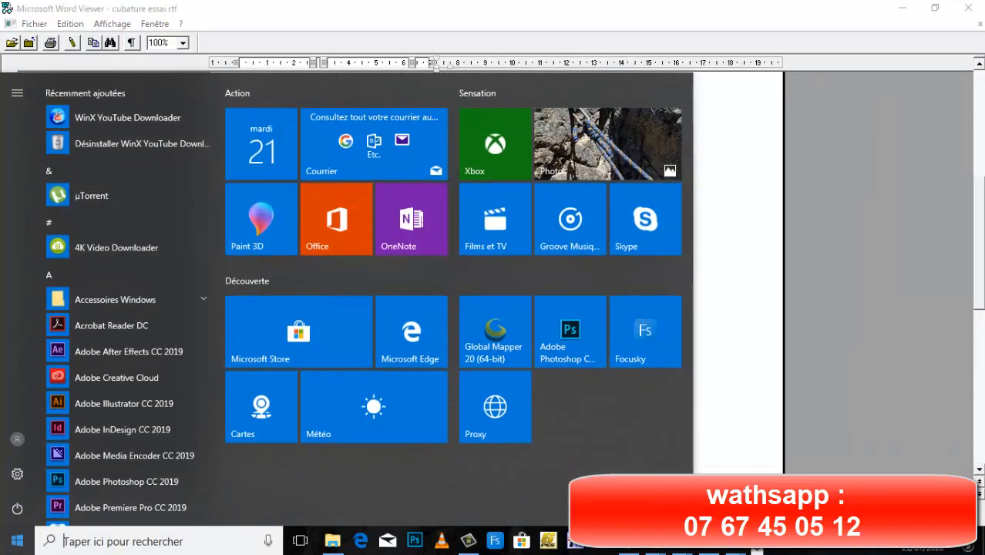
text(capture)
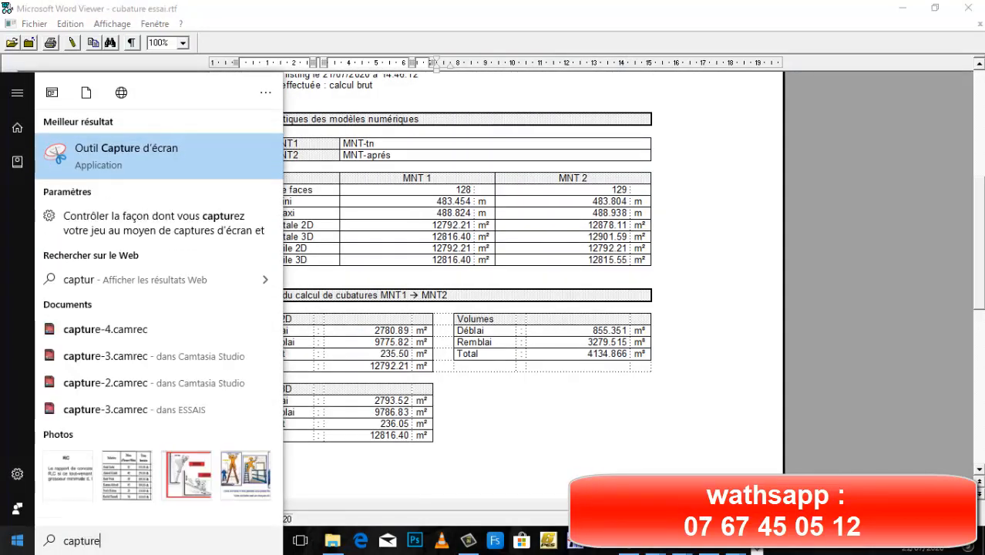
click(120, 170)
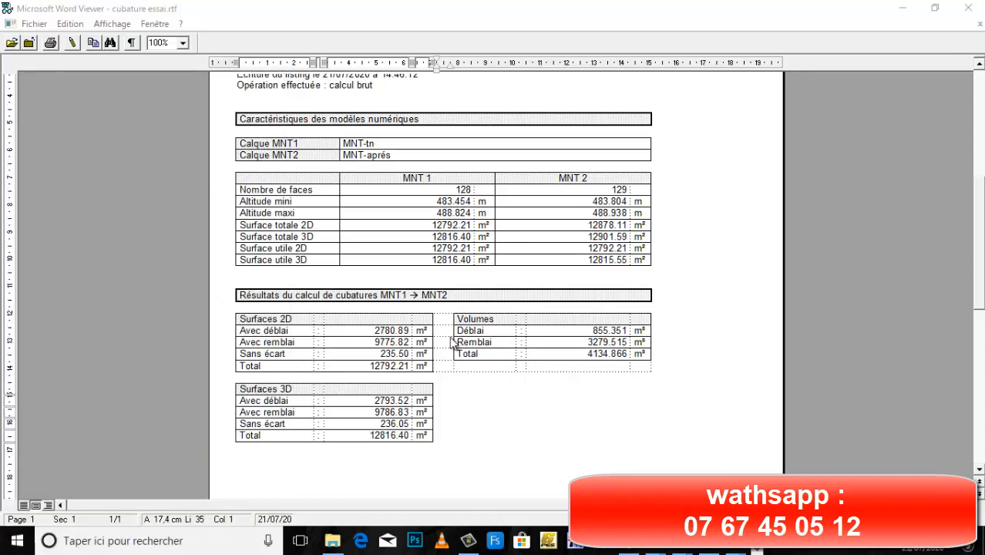
click(47, 38)
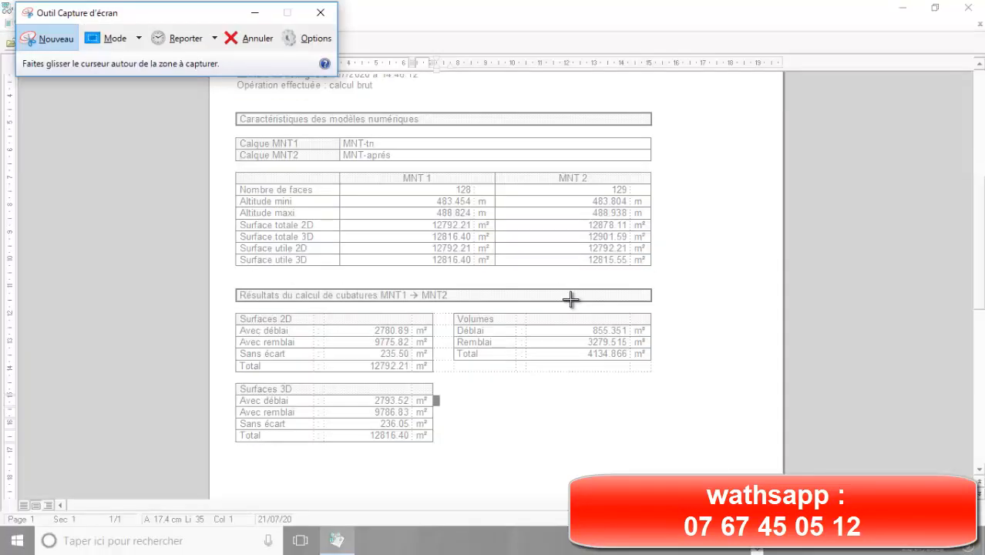
drag(414, 277, 786, 427)
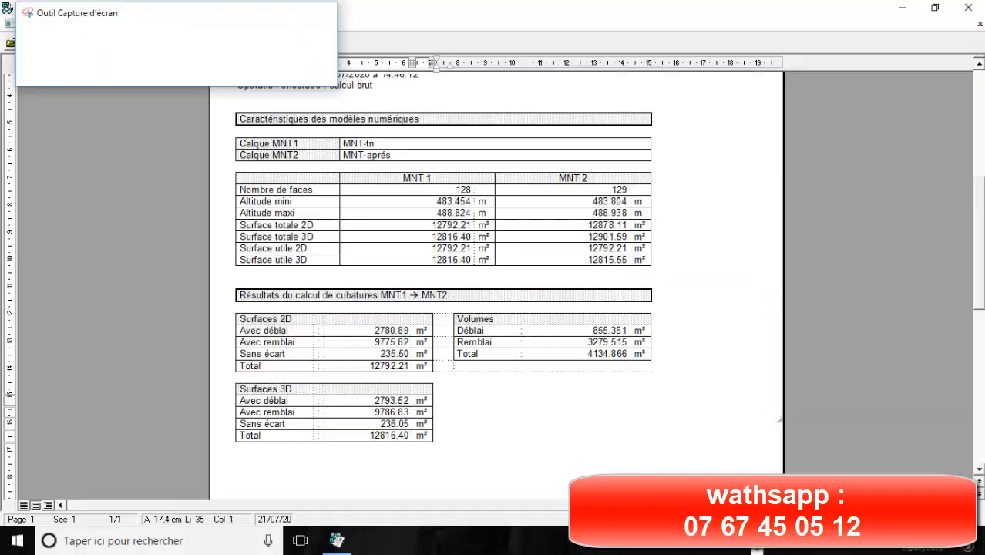
click(775, 157)
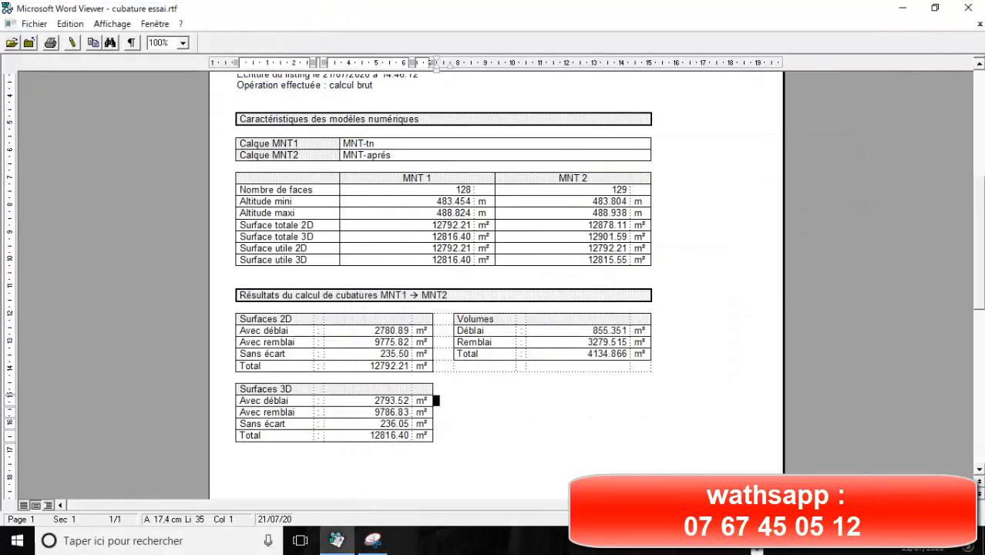
- Open cubature essai.rtf from the desktop in Word, review the surface and volume results, and close the document
click(903, 10)
click(905, 10)
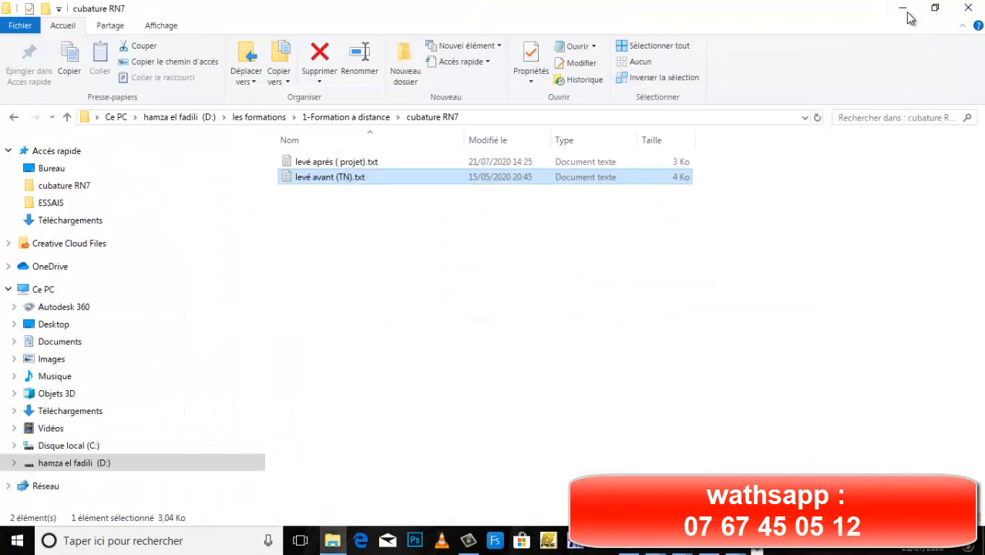
click(905, 10)
double_click(747, 395)
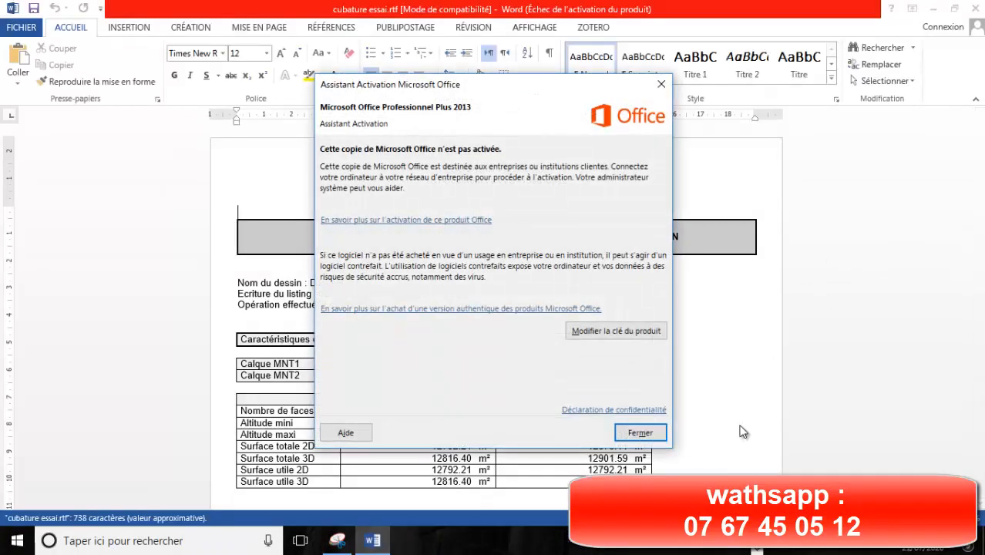
click(640, 432)
scroll(946, 216, down, 9)
scroll(947, 217, up, 2)
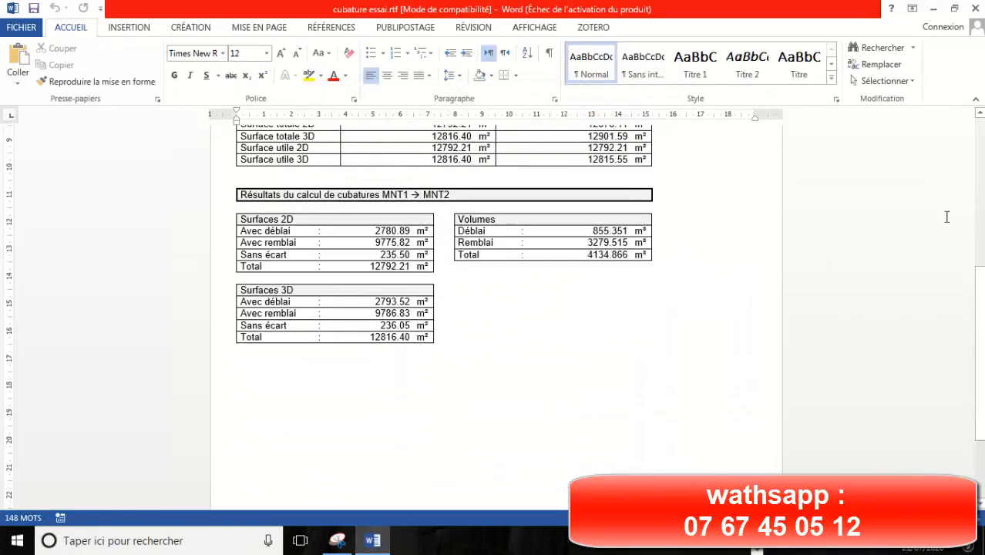
click(974, 7)
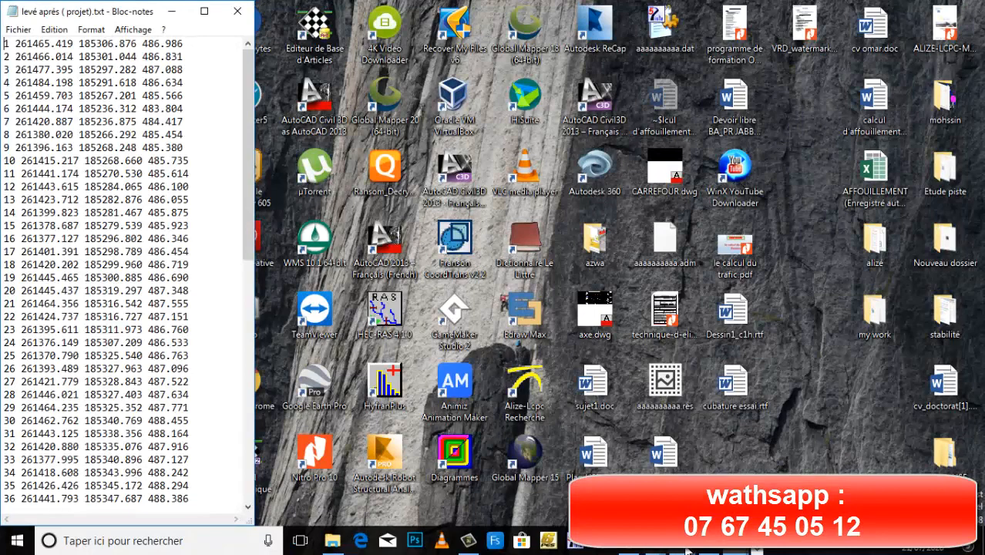
- Return to the Dessin3 drawing in Covadis and make the layer with the coloured cut and fill zones visible again
mouse_move(688, 549)
click(593, 474)
click(298, 91)
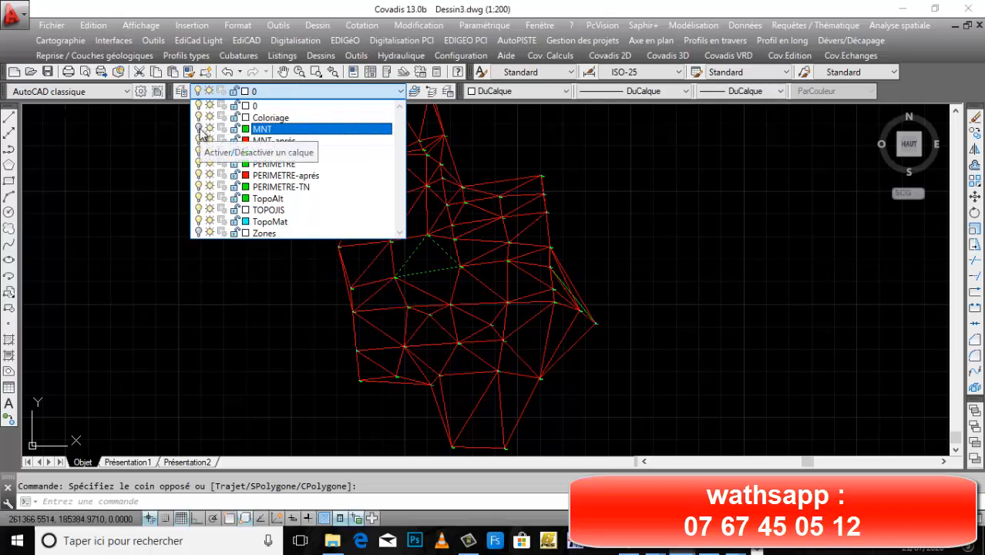
click(183, 263)
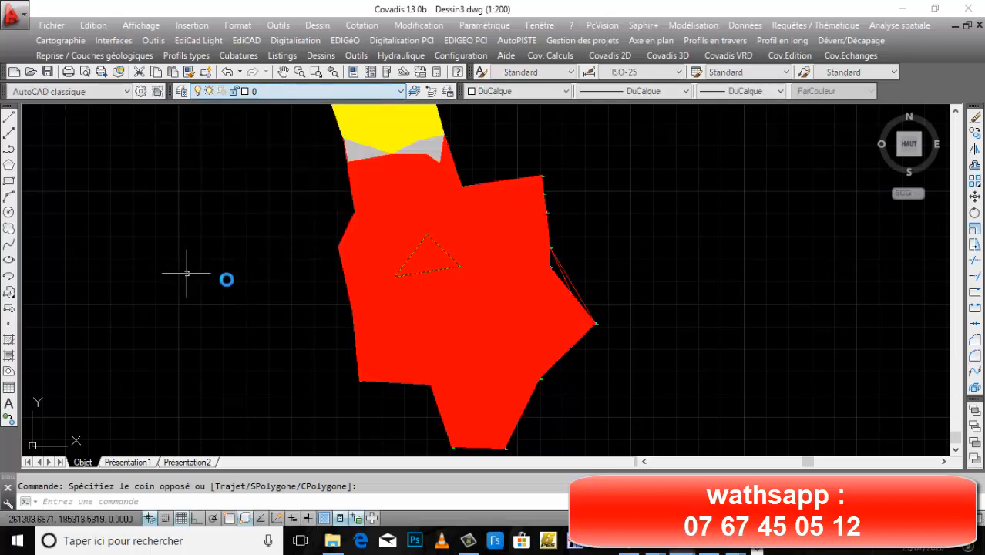
- Examine the uncoloured MNT triangles lying outside the red zone along its eastern boundary near point 21
scroll(441, 310, down, 4)
middle_drag(443, 311, 449, 326)
scroll(446, 275, up, 4)
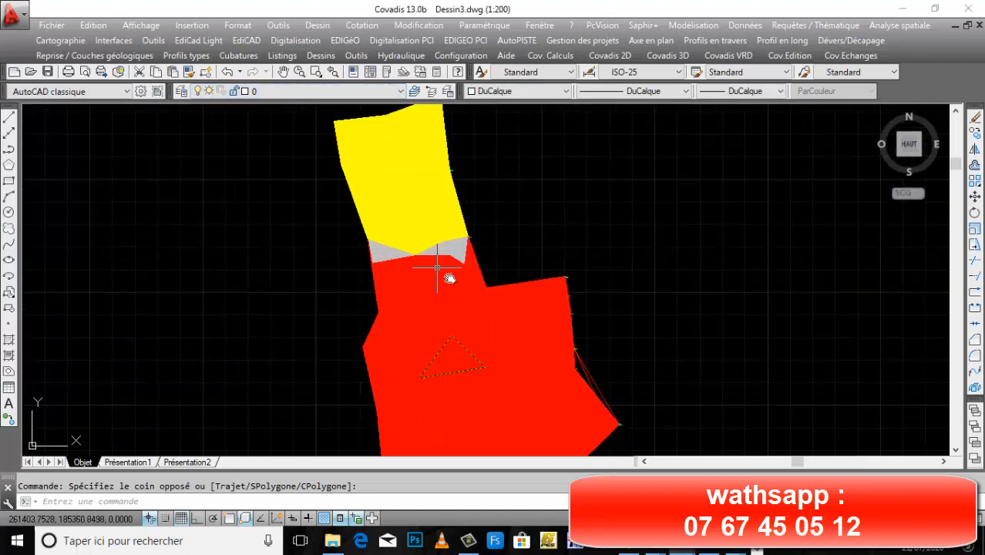
scroll(497, 314, down, 2)
scroll(494, 314, down, 3)
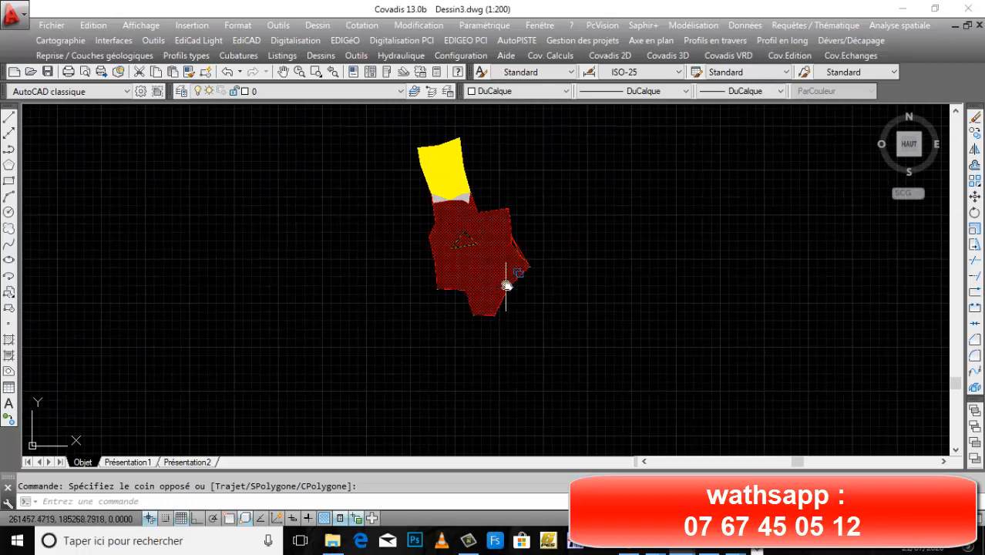
scroll(505, 281, up, 6)
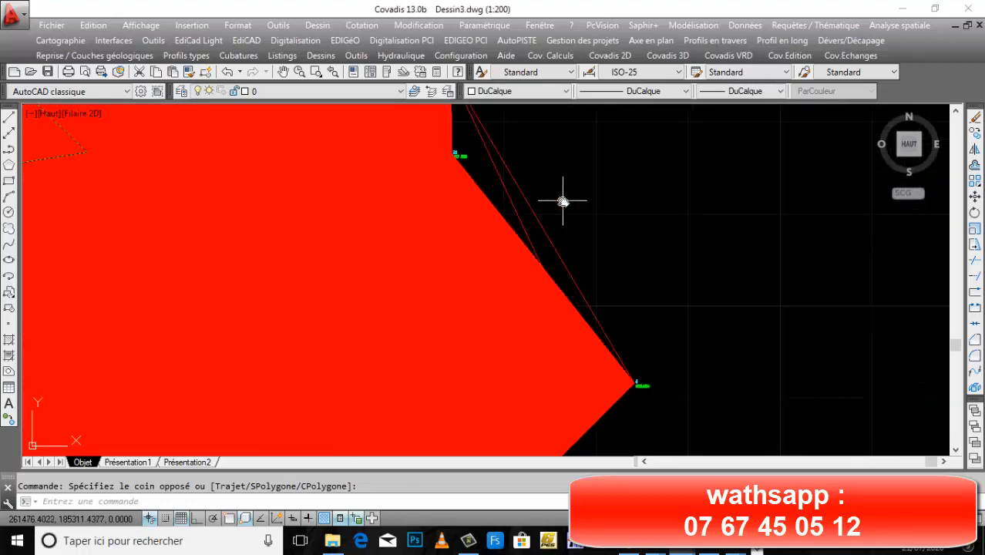
middle_drag(563, 202, 558, 210)
middle_drag(489, 196, 471, 259)
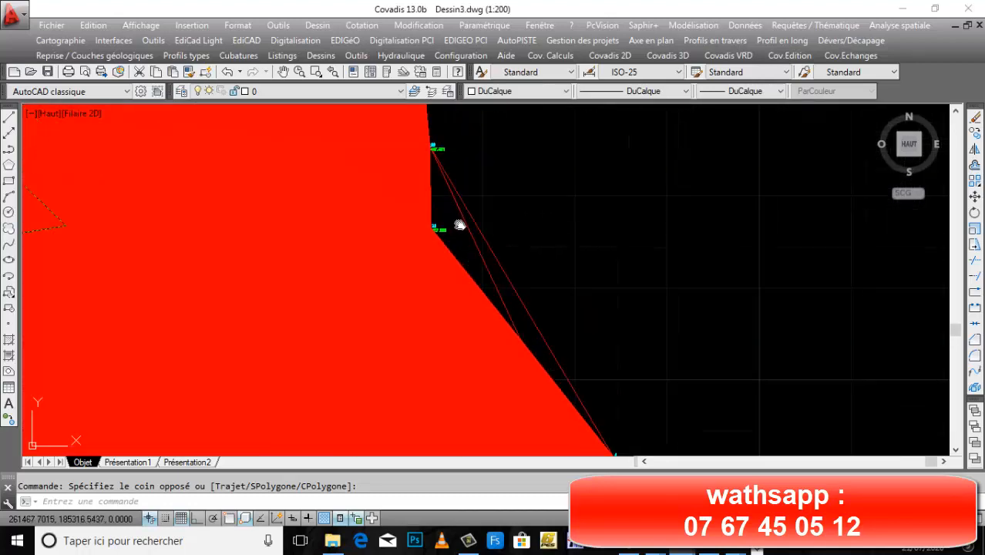
scroll(461, 228, up, 4)
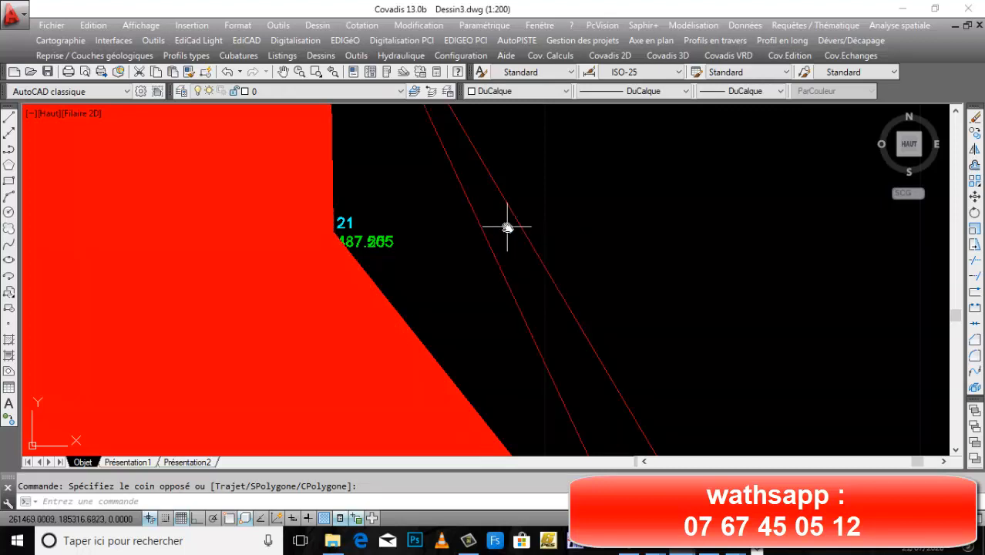
scroll(507, 228, down, 5)
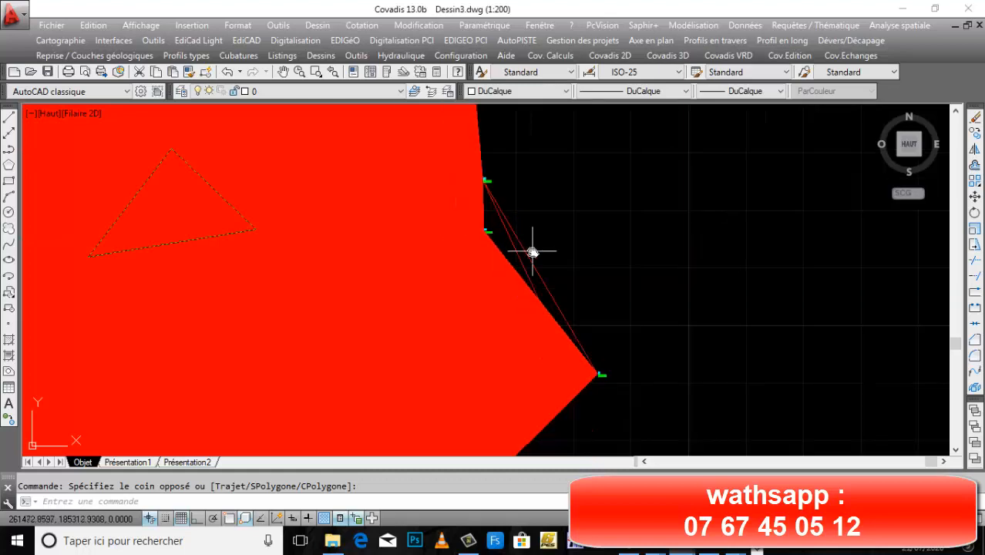
scroll(512, 223, up, 3)
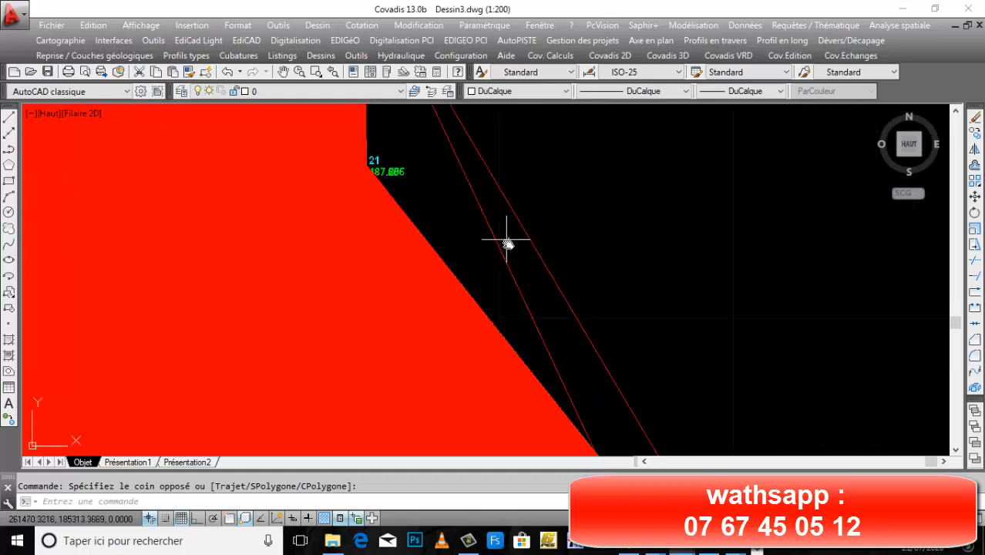
- Inspect the two thin red lines running from point 20 past point 21 to the red zone's eastern corner
scroll(443, 237, down, 2)
middle_drag(442, 237, 447, 288)
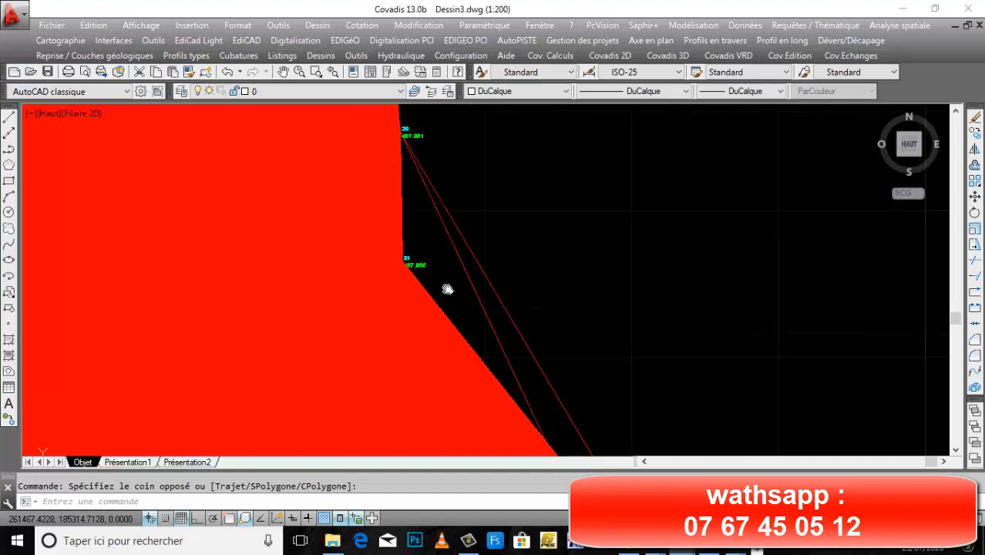
scroll(445, 228, up, 4)
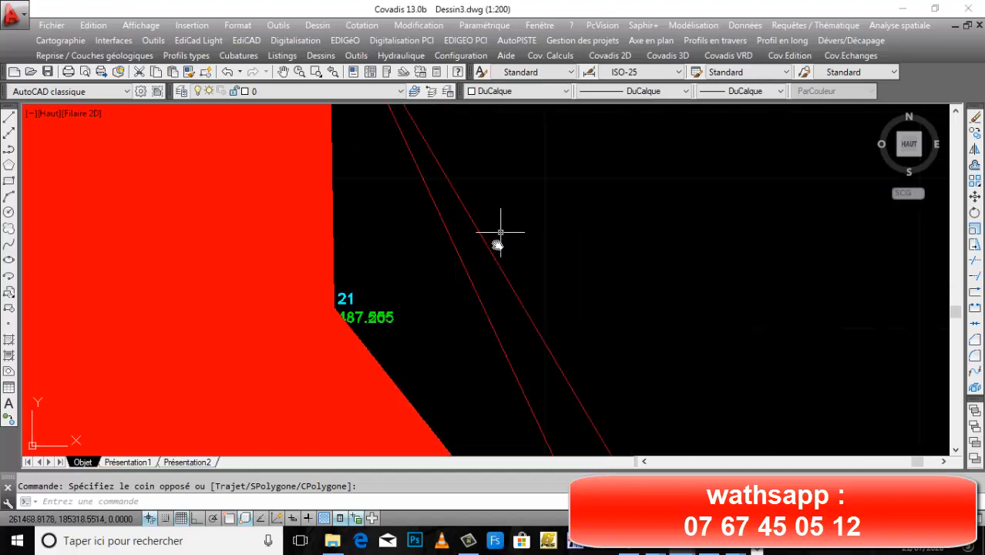
scroll(491, 245, down, 4)
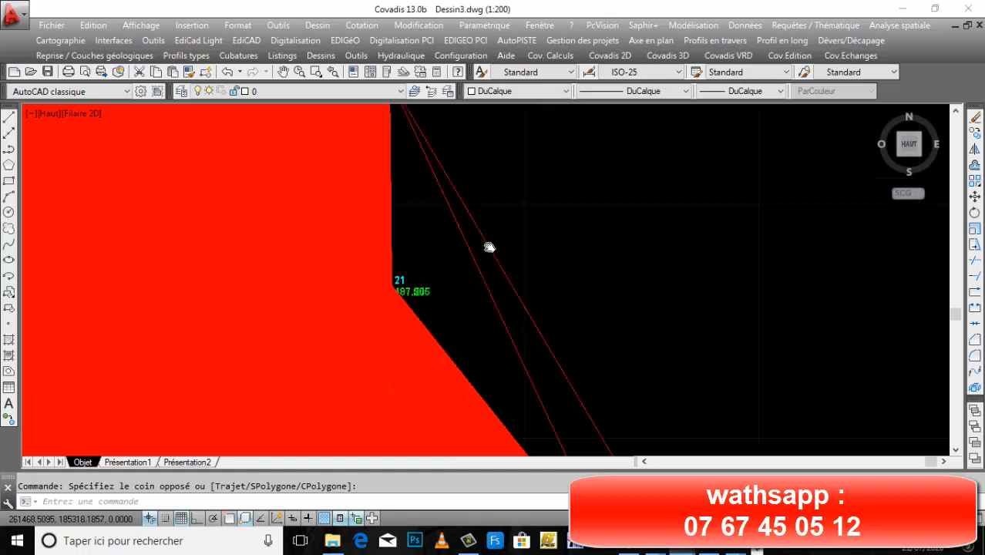
scroll(470, 261, up, 2)
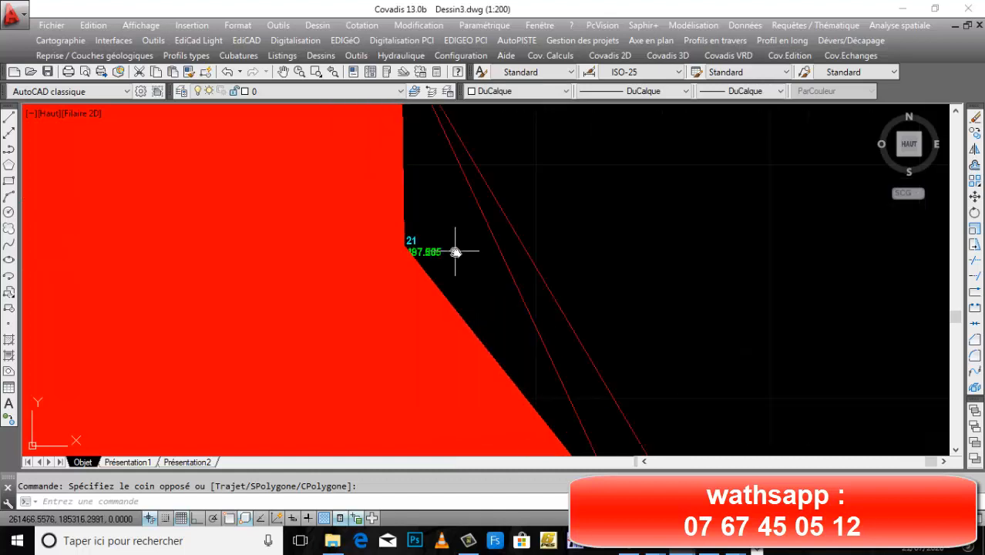
scroll(454, 251, down, 5)
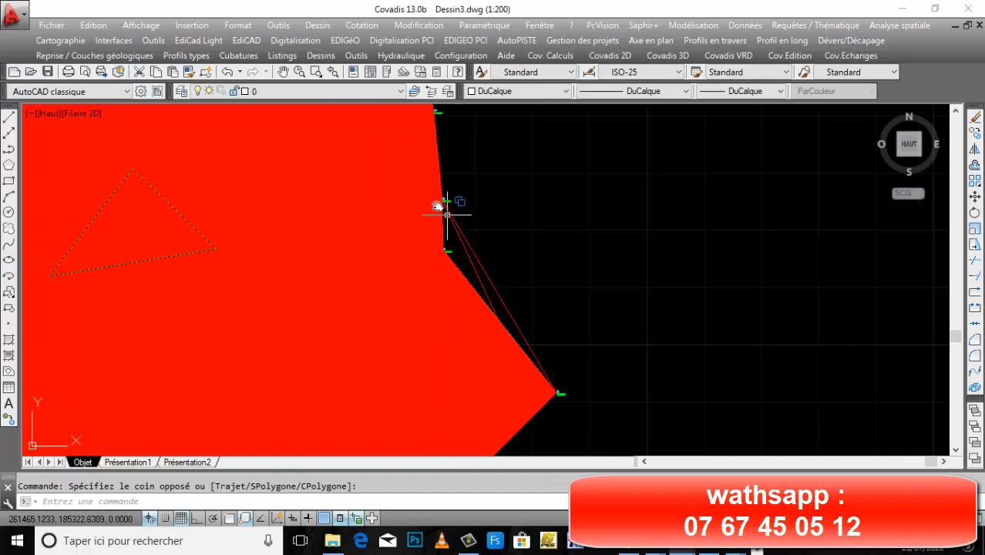
scroll(517, 348, up, 4)
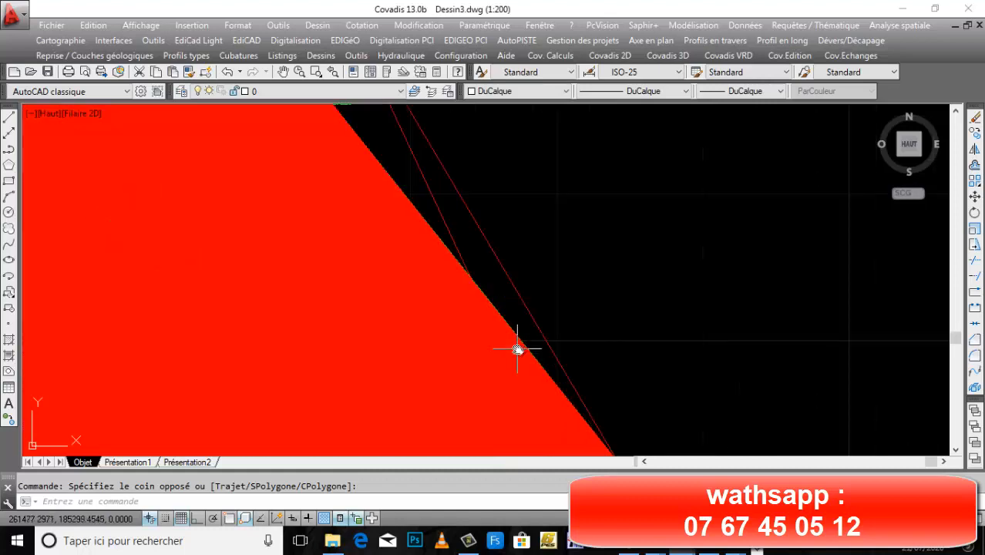
middle_drag(455, 285, 453, 341)
middle_drag(411, 204, 413, 279)
scroll(389, 219, down, 4)
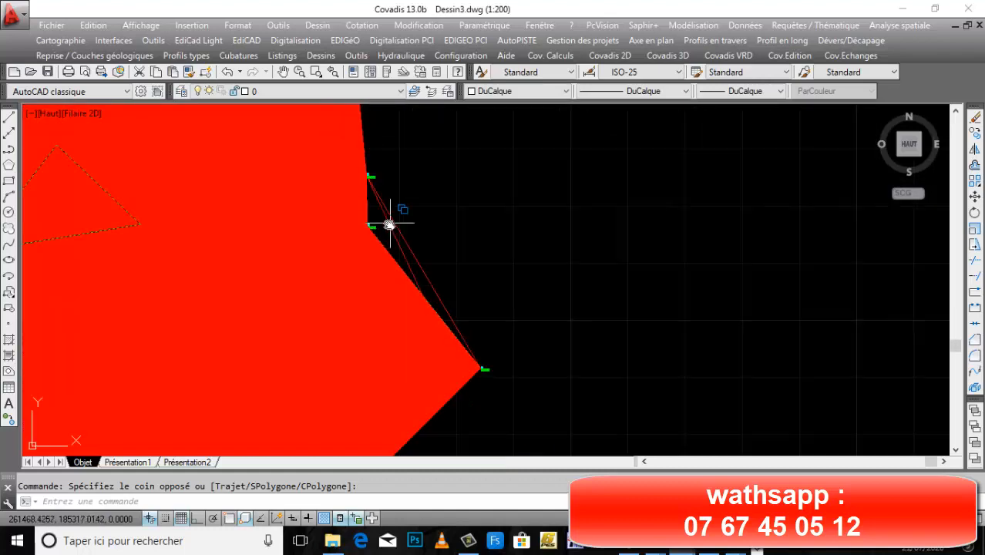
middle_drag(372, 221, 351, 243)
scroll(362, 245, up, 10)
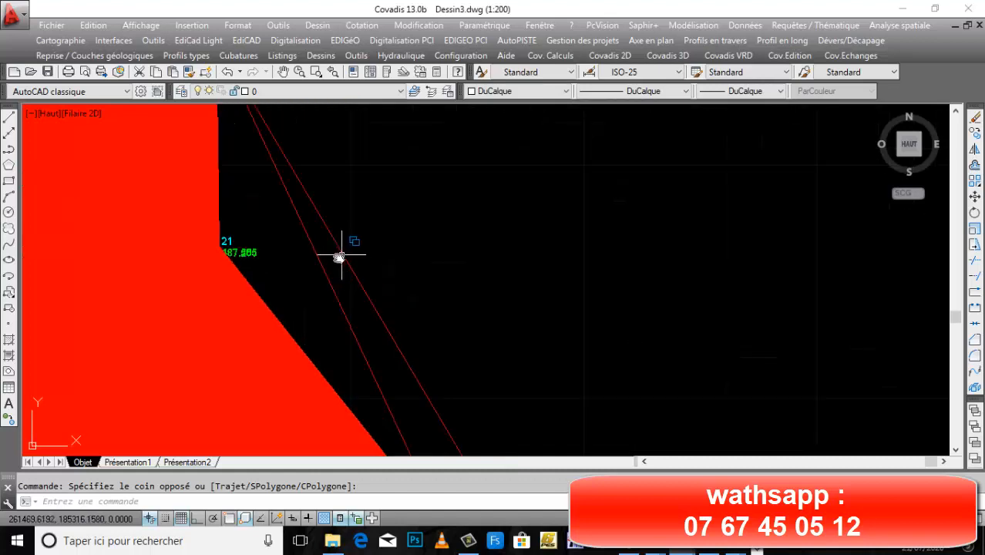
scroll(279, 282, down, 4)
middle_drag(323, 266, 446, 206)
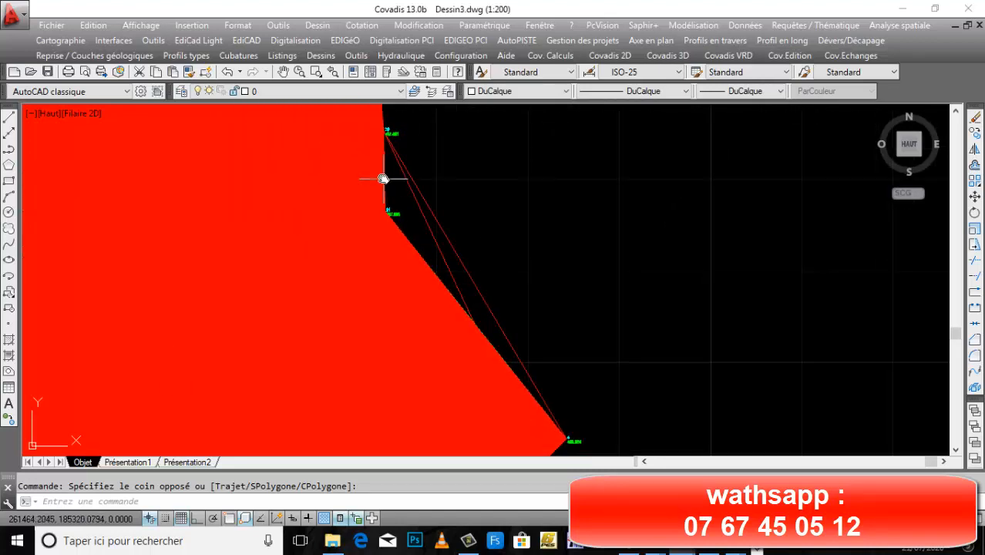
scroll(383, 178, up, 2)
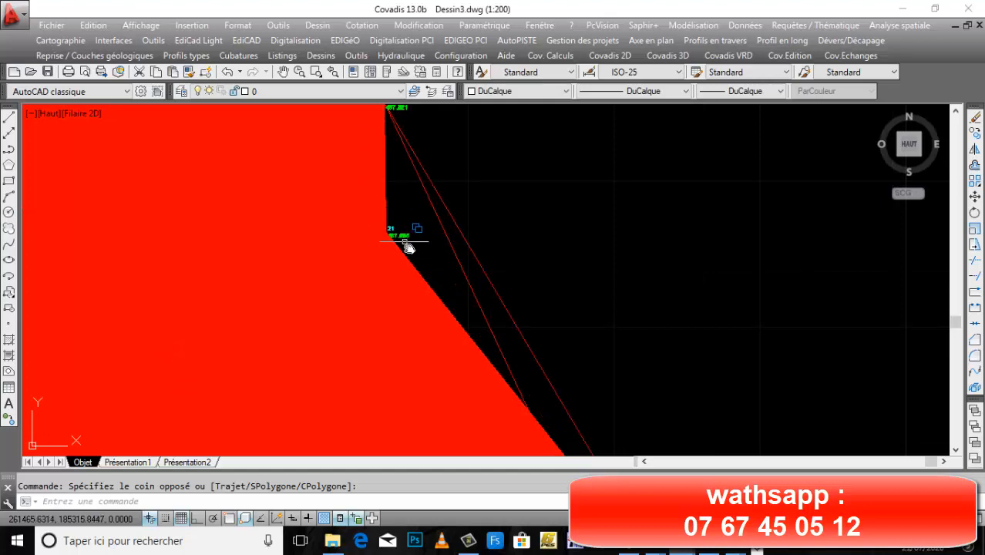
- Erase the PERIMETRE-aprés outline and the other thin red line lying outside the red zone's eastern edge
middle_drag(407, 247, 327, 107)
scroll(616, 425, down, 3)
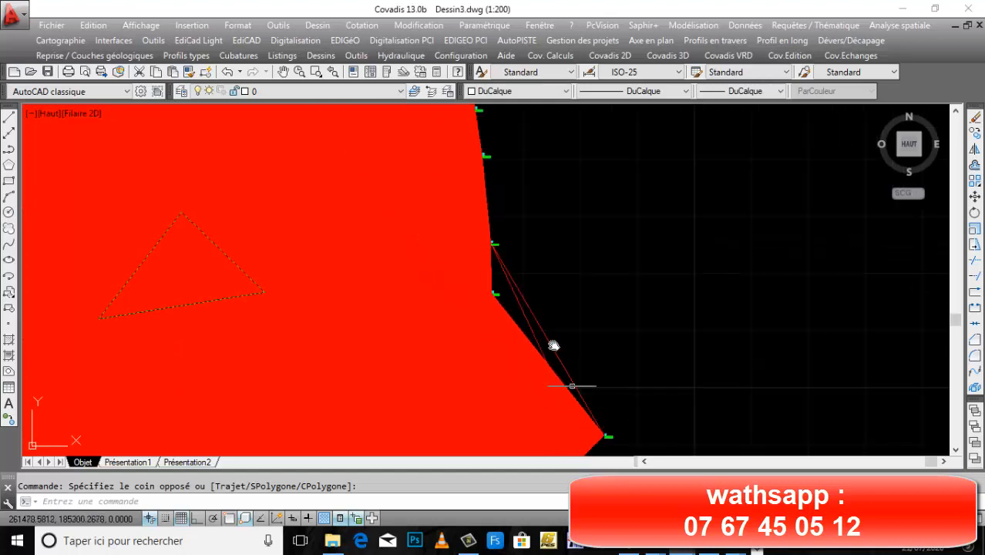
click(515, 287)
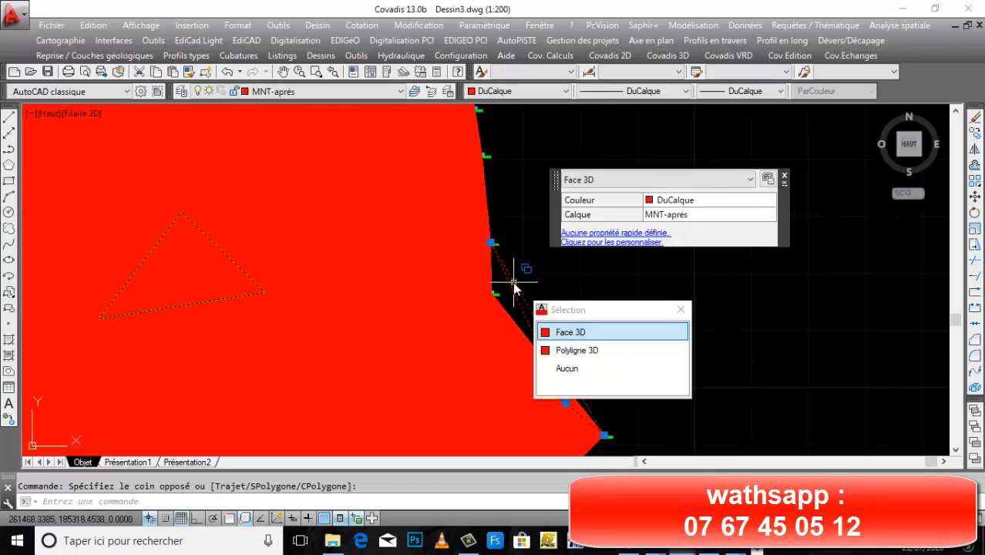
key(Escape)
click(513, 291)
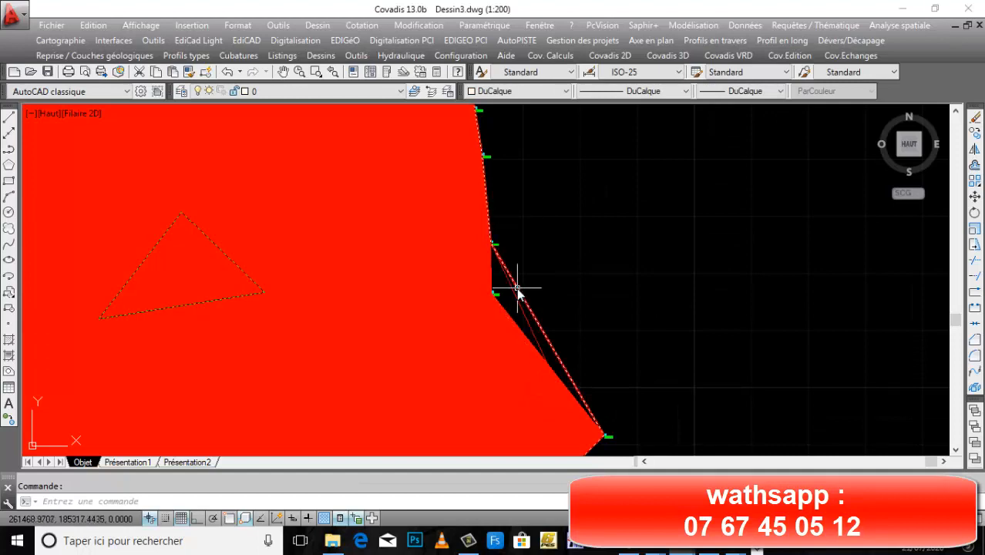
key(Delete)
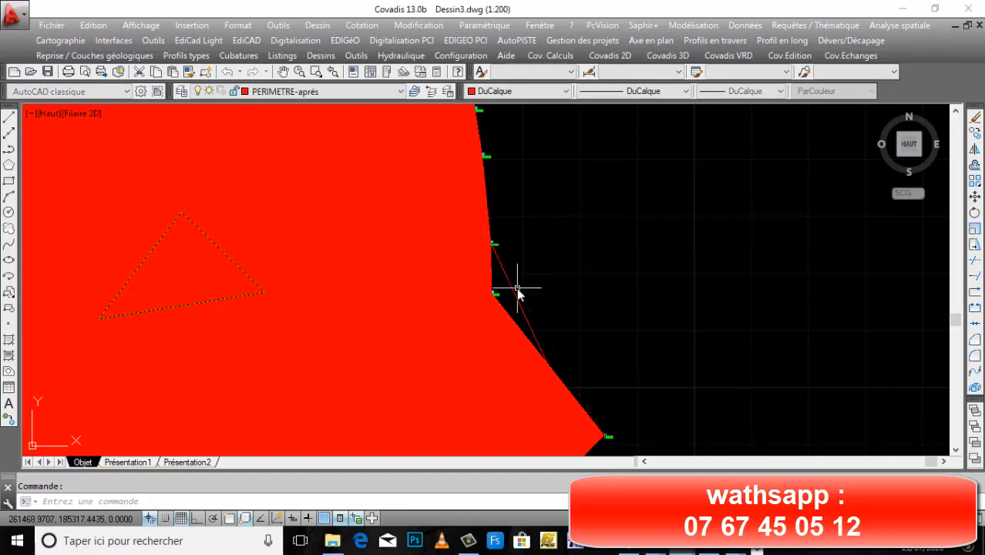
key(Delete)
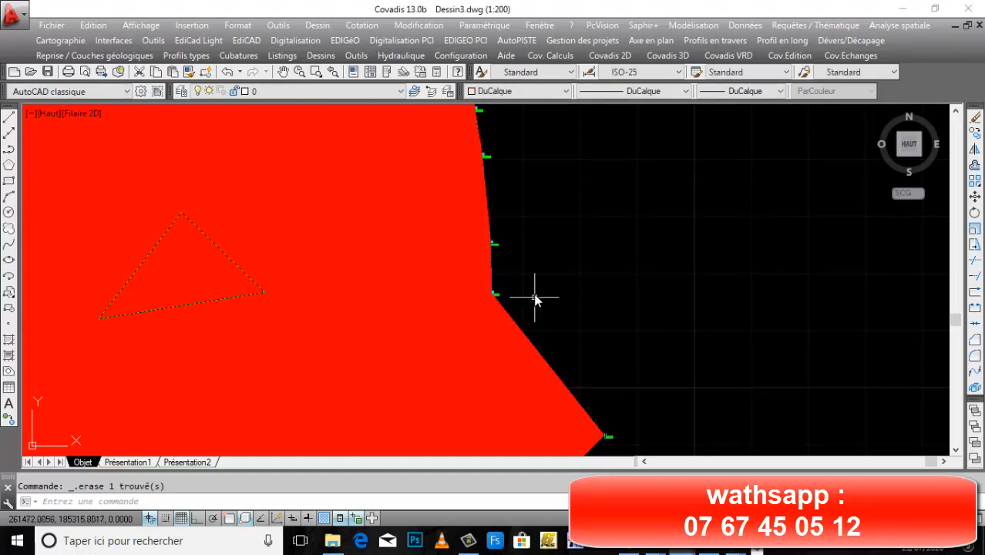
scroll(533, 292, down, 4)
scroll(527, 275, down, 2)
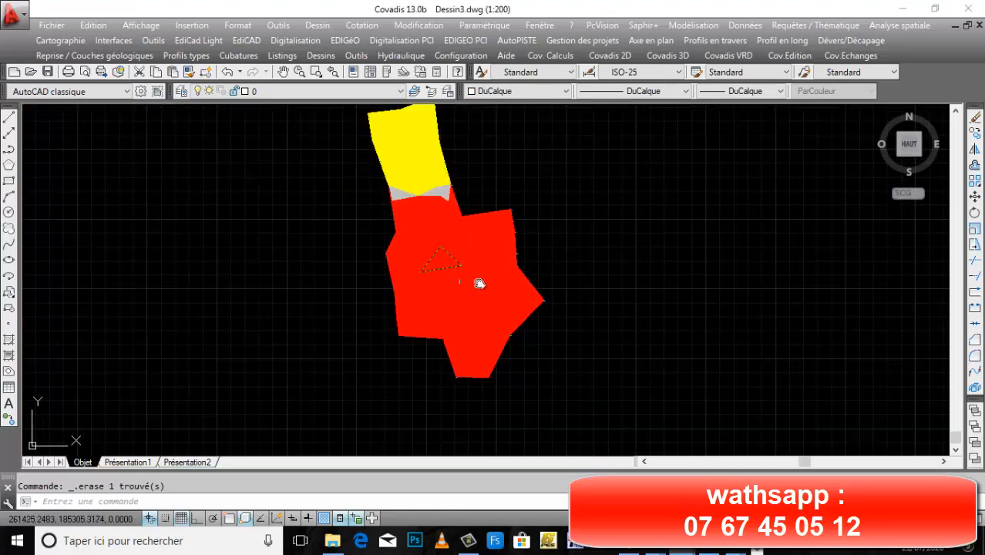
click(694, 540)
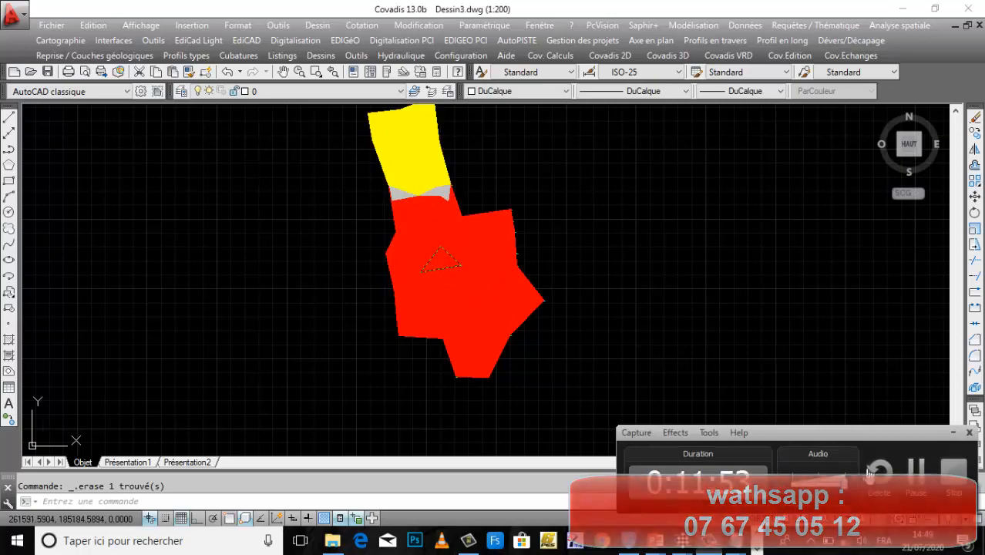